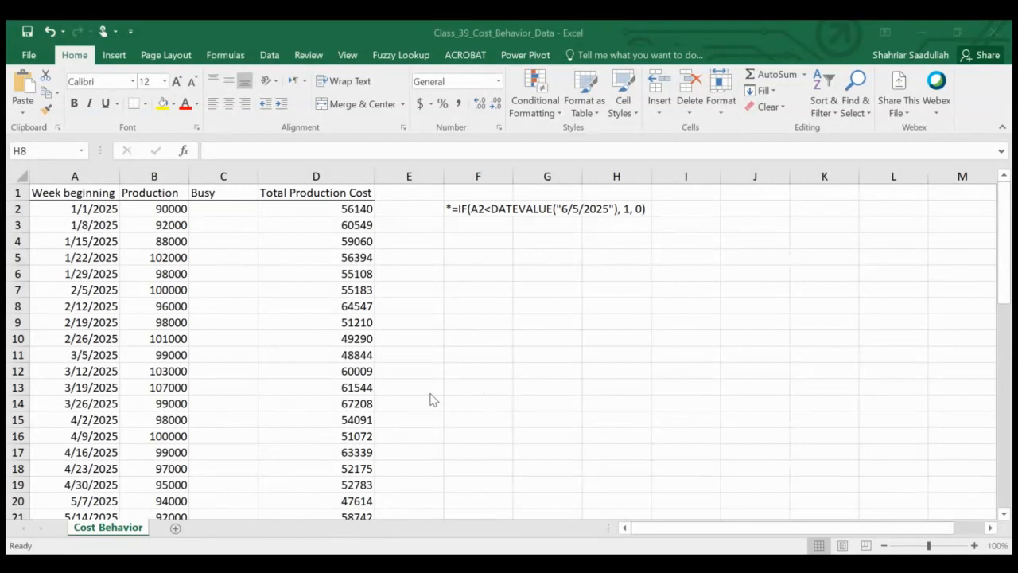
click(319, 316)
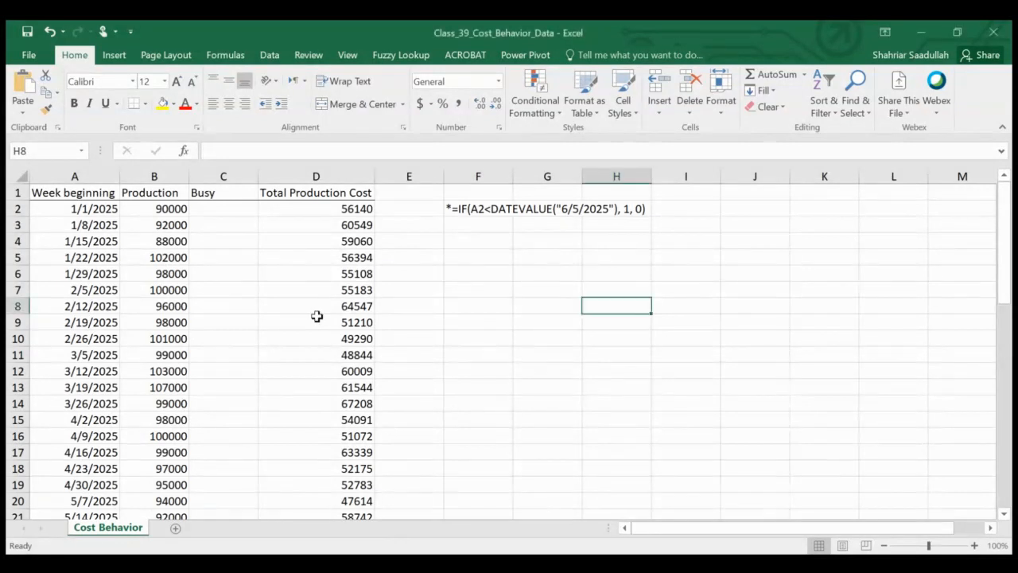
key(alt+Tab)
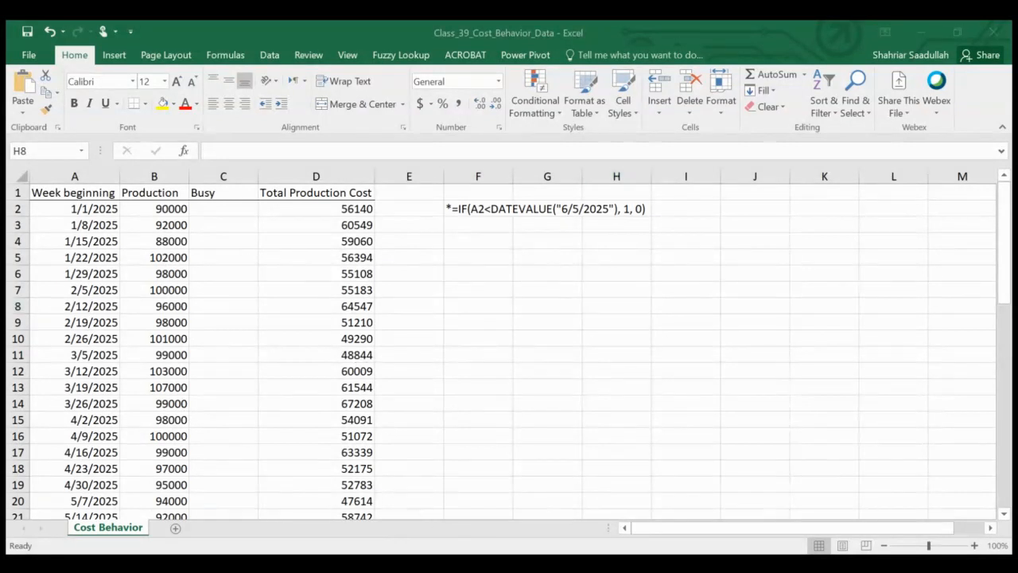
key(alt+Tab)
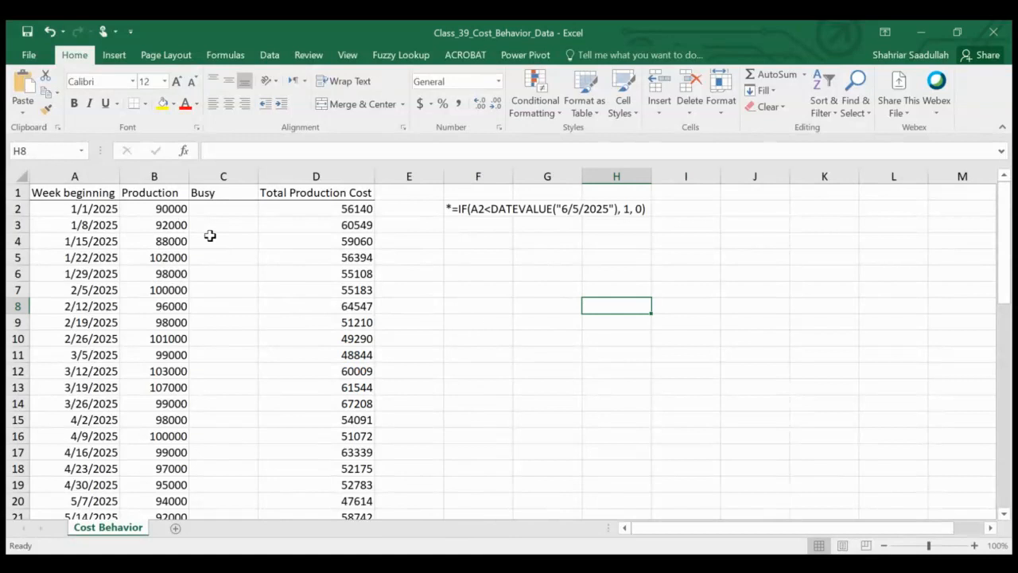
Step: Copy the formula text after the asterisk in F2 into C2 as =IF(A2<DATEVALUE("6/5/2025"), 1, 0)
click(211, 203)
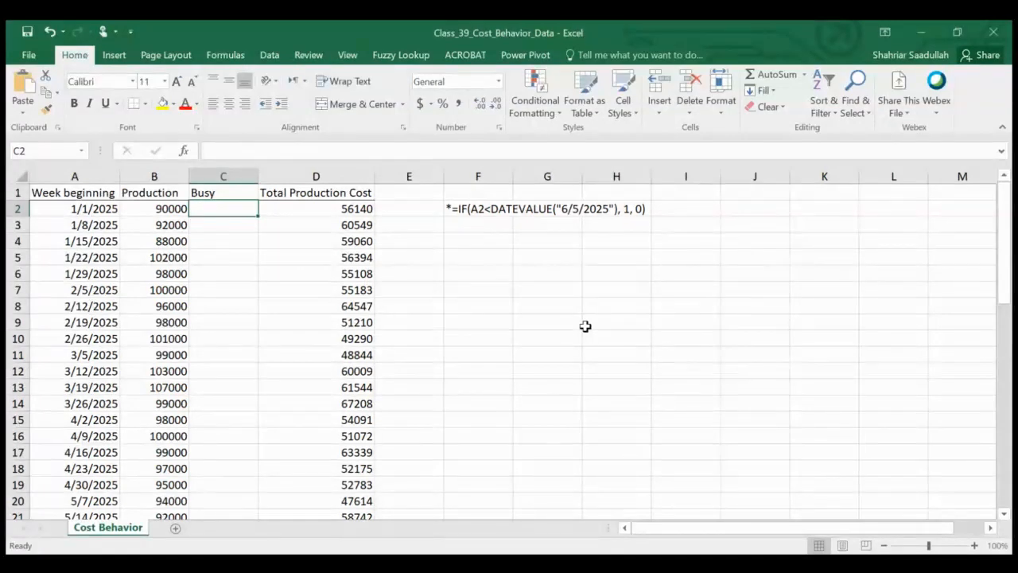
click(466, 209)
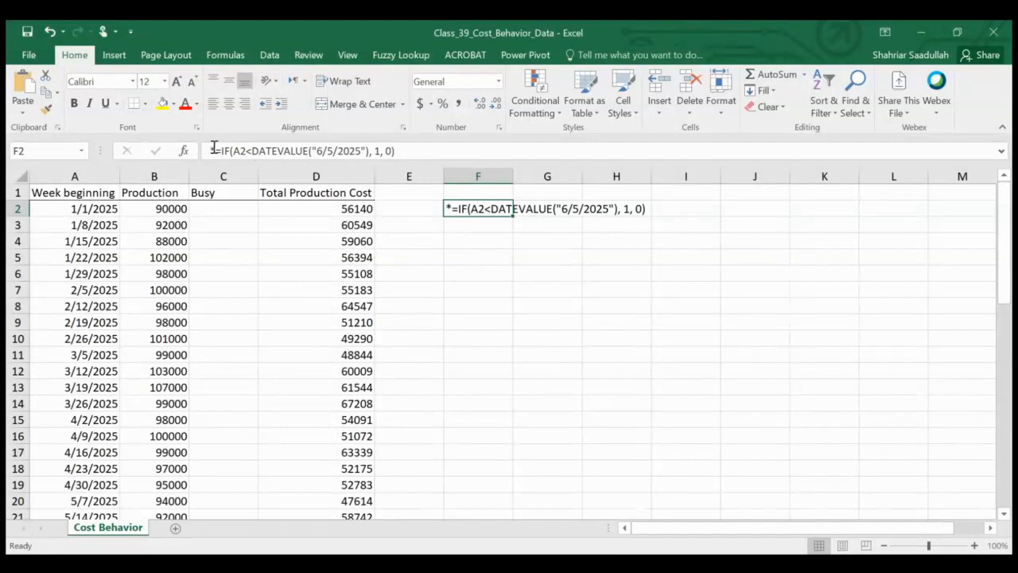
drag(218, 150, 430, 159)
key(ctrl+c)
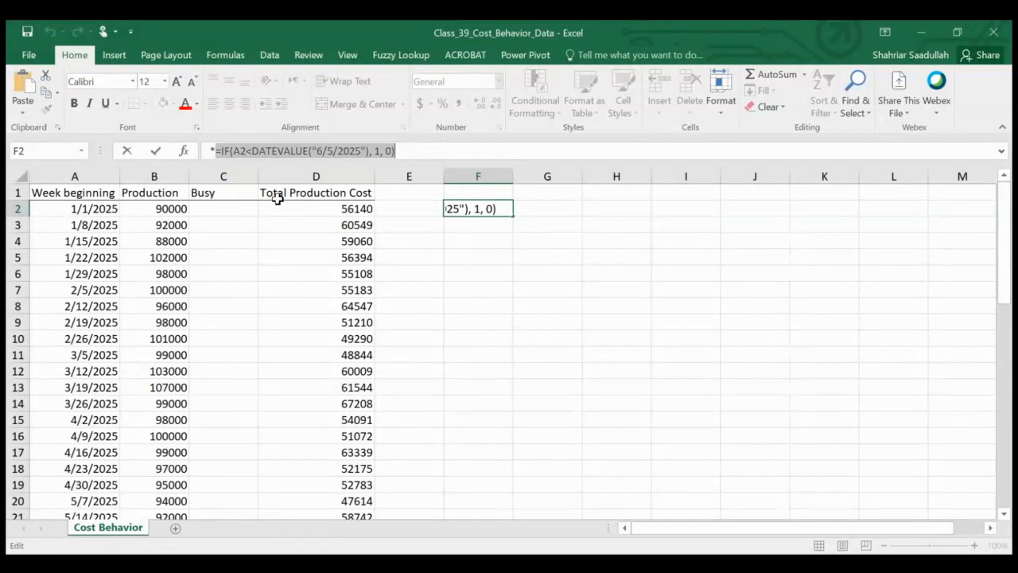
click(236, 207)
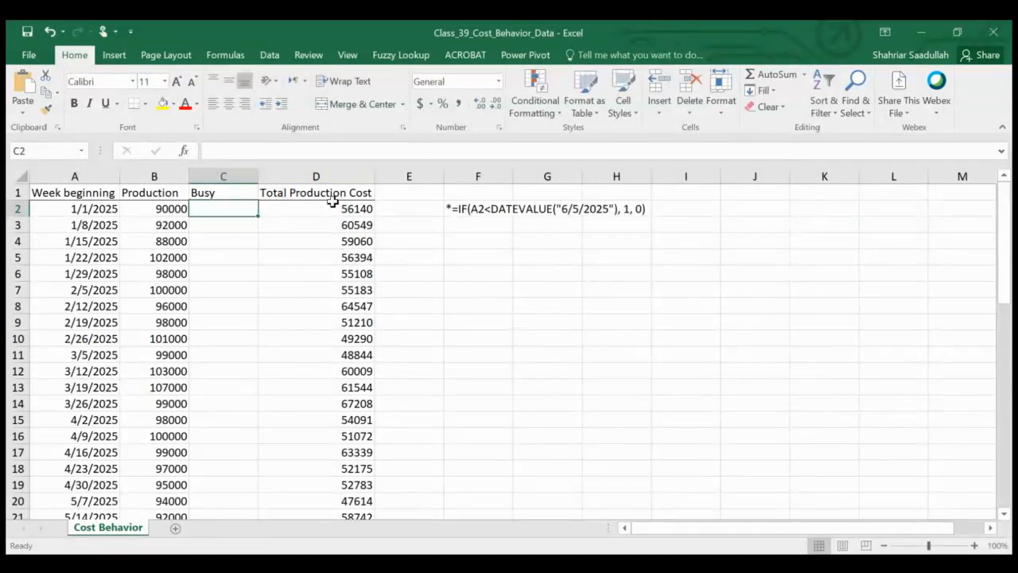
key(ctrl+v)
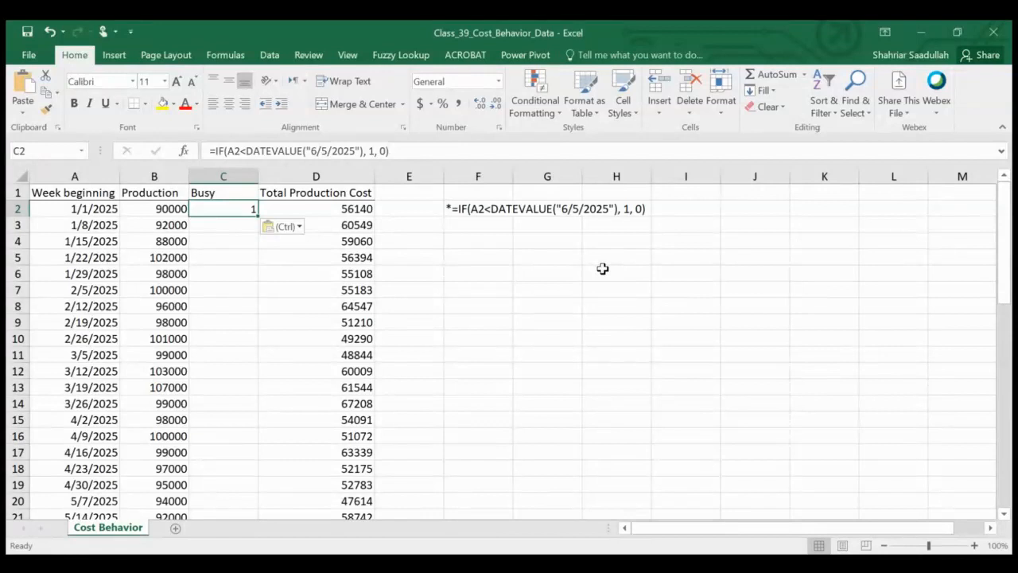
Step: Copy the Busy formula from C2 down the column through C53
key(ctrl+c)
key(shift+Down)
key(shift+Down)
key(shift+Down)
key(shift+Down)
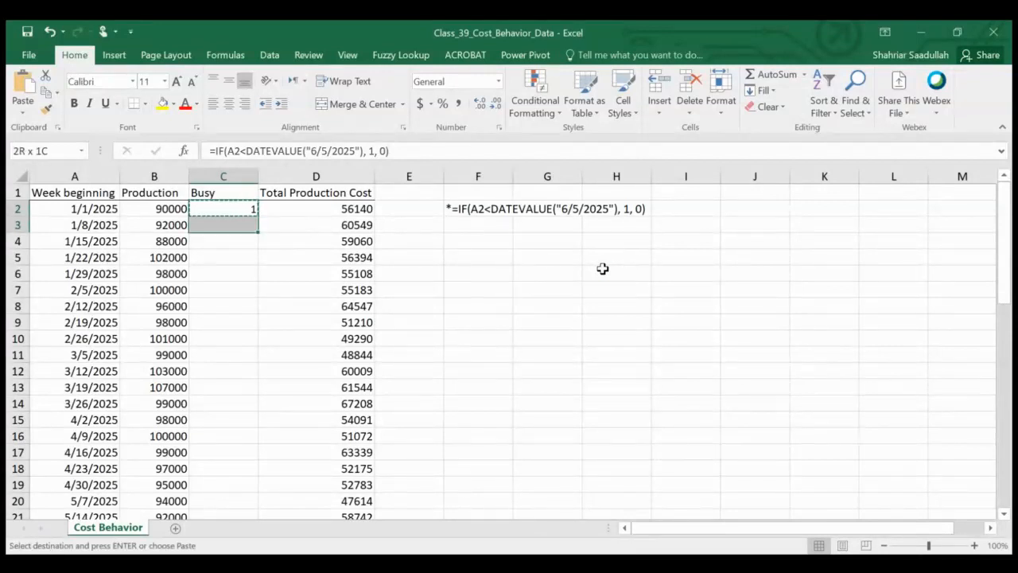
key(shift+Down)
key(shift+Down)
key(shift+Down)
key(shift+Down)
key(shift+Down)
key(shift+Down)
key(shift+Down)
key(shift+Down)
key(shift+Down)
key(shift+Down)
key(shift+Down)
key(shift+Down)
key(shift+Down)
key(shift+Down)
key(shift+Down)
key(shift+Down)
key(shift+Down)
key(shift+Down)
key(shift+Down)
key(shift+Down)
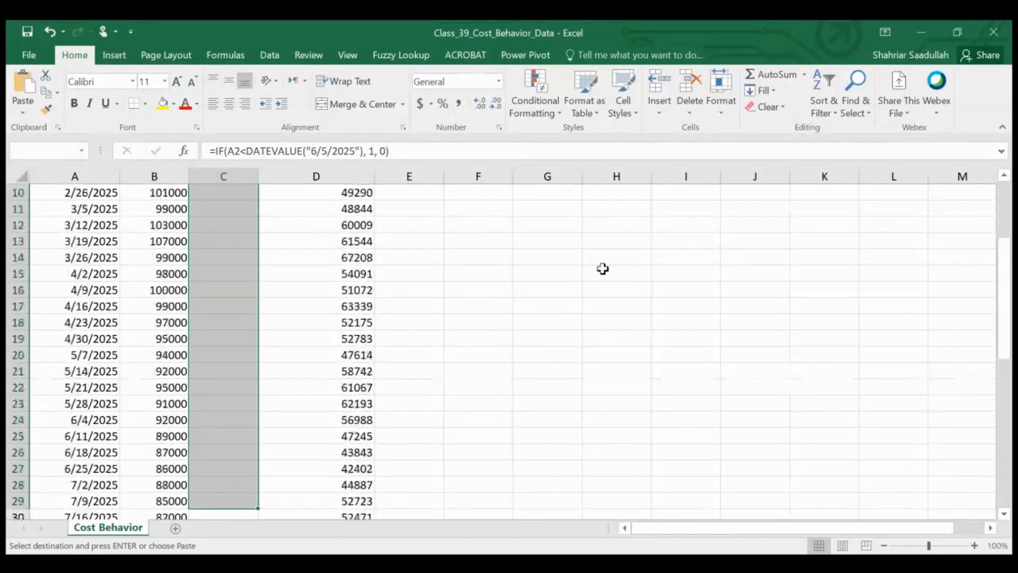
key(shift+Down)
key(shift+Down)
key(shift+Down)
key(shift+Down)
key(shift+Down)
key(shift+Down)
key(shift+Down)
key(shift+Down)
key(shift+Down)
key(shift+Down)
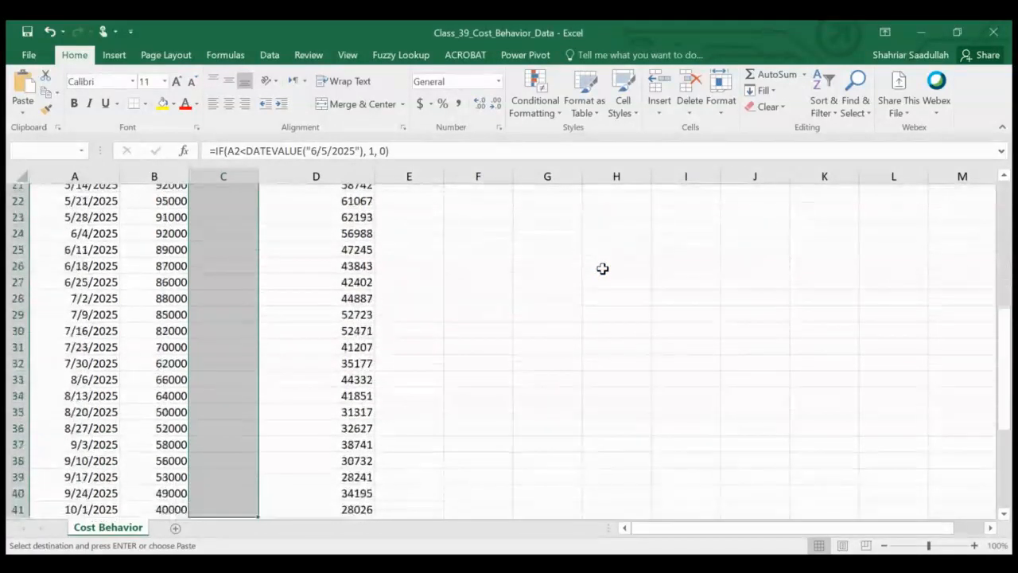
key(shift+Down)
key(shift+Down)
key(shift+Down)
key(shift+Down)
key(shift+Down)
key(shift+Down)
key(shift+Down)
key(shift+Down)
key(shift+Down)
key(shift+Down)
key(shift+Down)
key(shift+Down)
key(shift+Down)
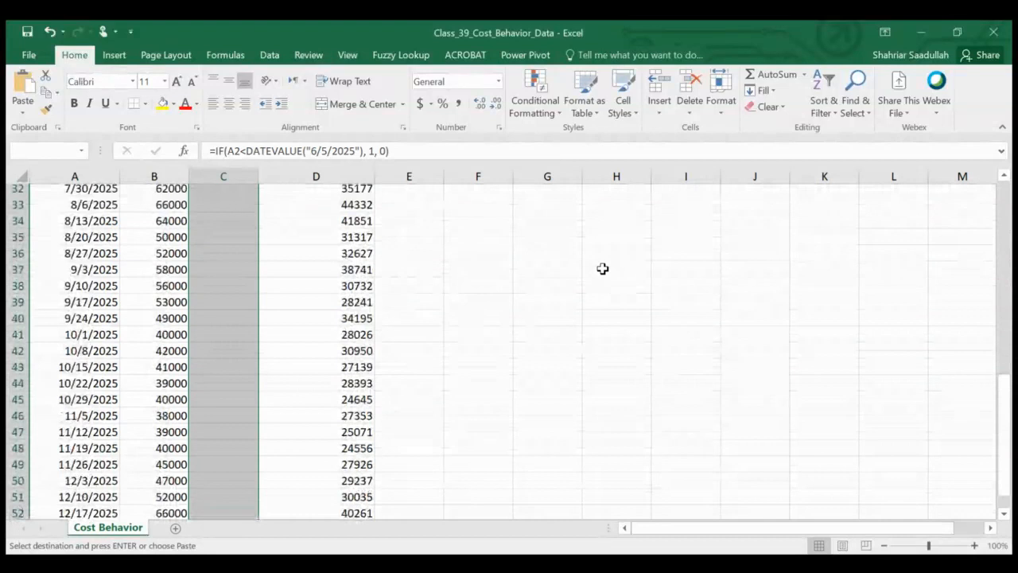
key(shift+Up)
key(shift+Up)
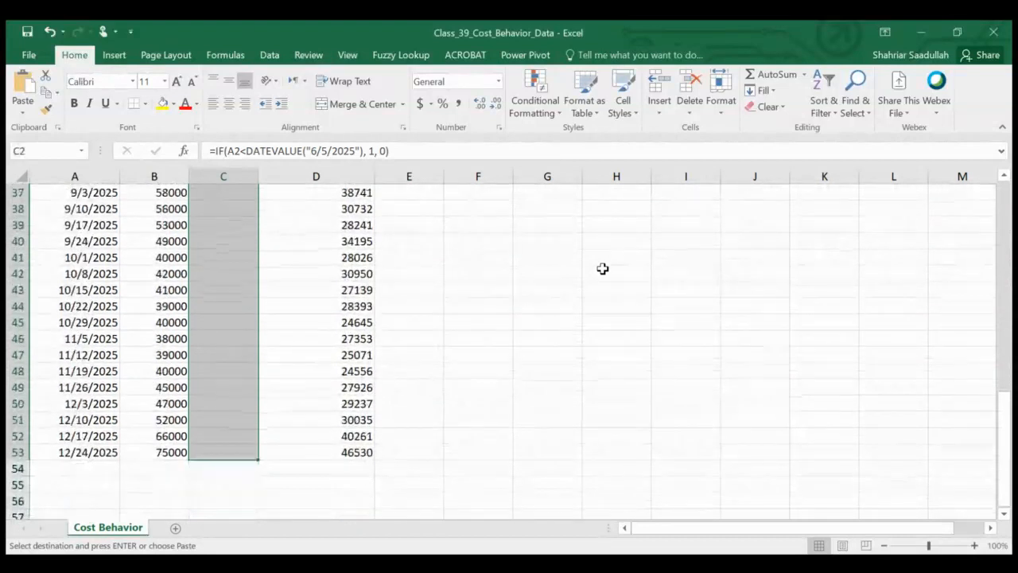
key(ctrl+v)
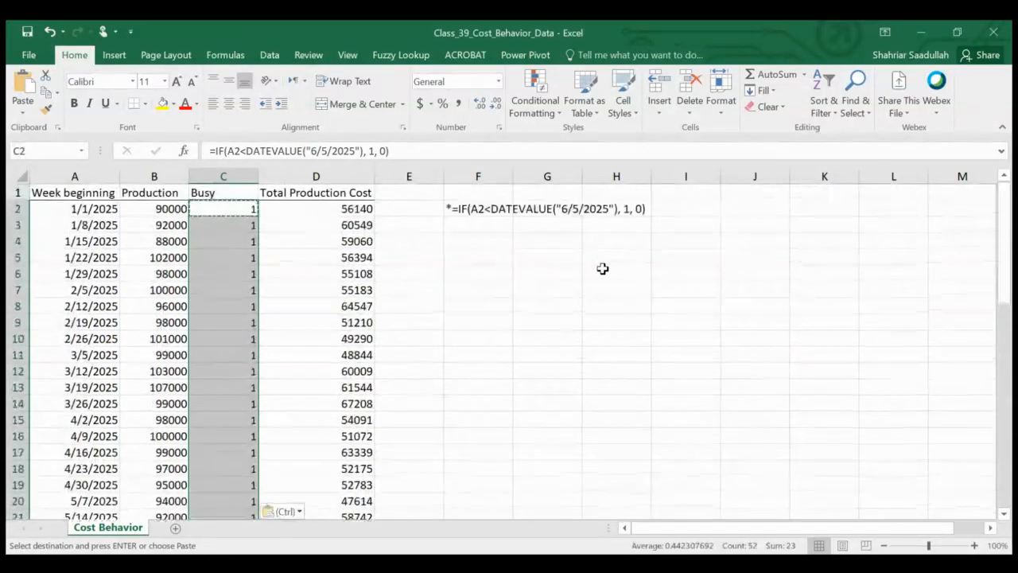
key(Escape)
Step: Review the Busy column's values down the weekly rows, checking where they change around the 6/5/2025 cutoff
key(Down)
key(Down)
key(Down)
key(Down)
key(Down)
key(Down)
key(Down)
key(Down)
key(Down)
key(Down)
key(Down)
key(Down)
key(Down)
key(Down)
key(Down)
key(Down)
key(Down)
key(Down)
key(Down)
key(Down)
key(Down)
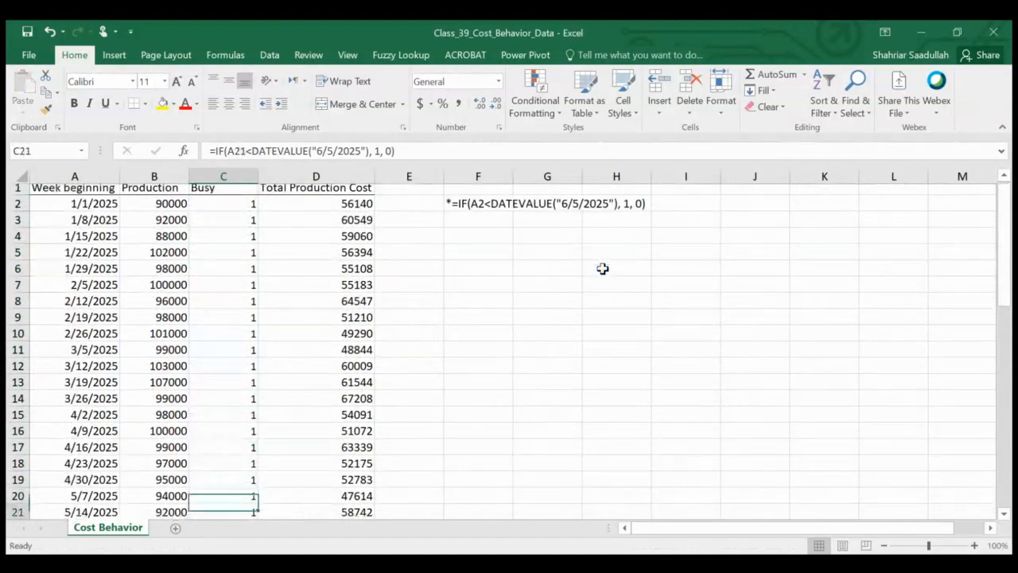
key(Down)
key(Down)
key(Down)
key(Down)
key(Down)
key(Down)
key(Down)
key(Down)
key(Down)
key(Down)
key(Down)
key(Down)
key(Down)
key(Down)
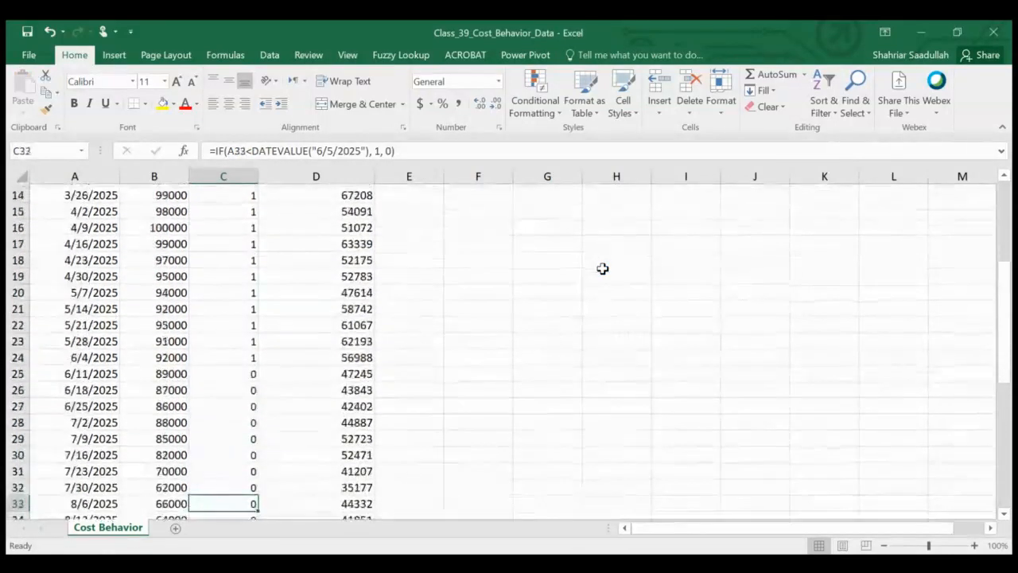
key(Down)
key(Down)
key(Down)
key(Down)
key(Down)
key(Down)
key(Down)
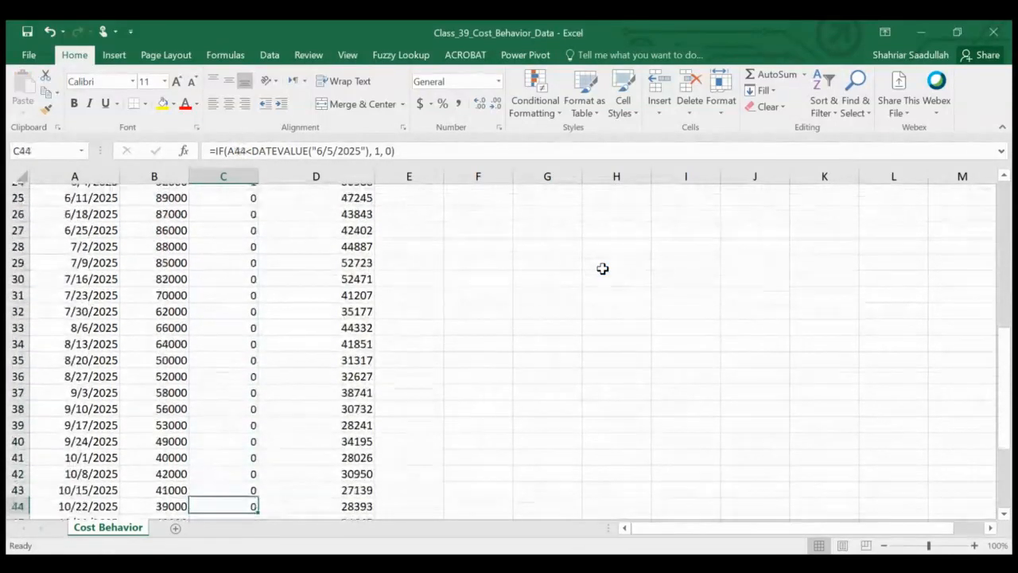
key(Down)
key(Down)
key(Down)
key(Down)
key(Down)
key(Down)
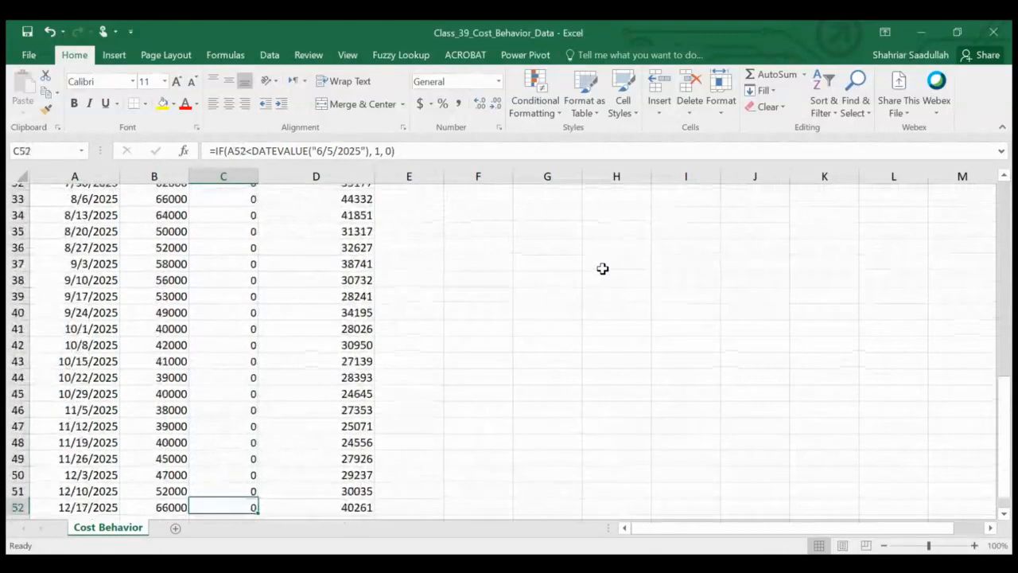
key(Up)
key(Up)
key(Up)
key(Up)
key(Up)
key(Up)
key(Up)
key(Up)
key(Up)
key(Up)
key(Up)
key(Up)
key(Up)
key(Up)
key(Up)
key(Up)
key(Up)
key(Up)
key(Up)
key(Up)
key(Up)
key(Up)
key(Up)
key(Up)
key(Up)
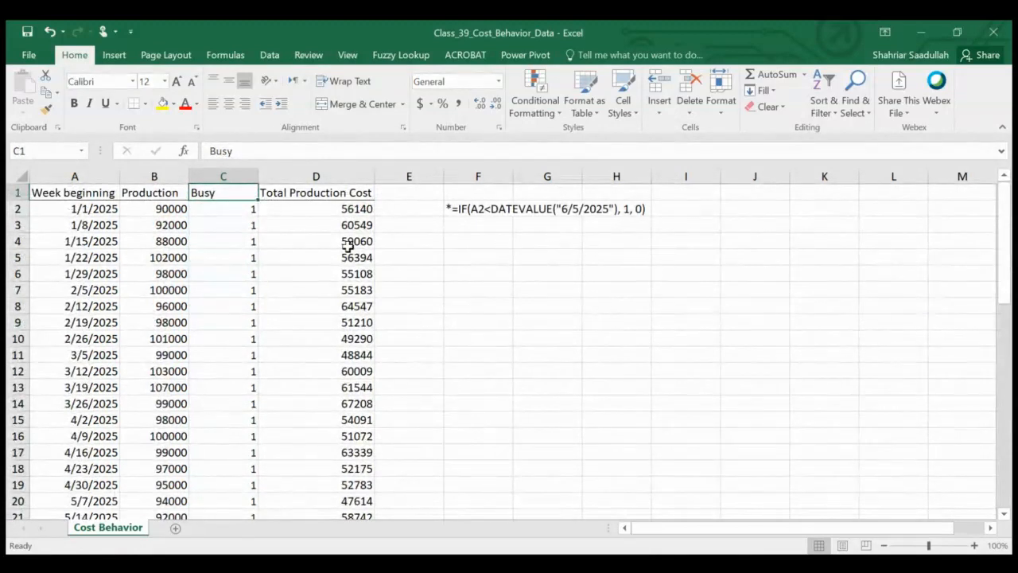
Step: Start a Regression data analysis and set its Y range to the Total Production Cost column, D1:D53 including the header
click(269, 55)
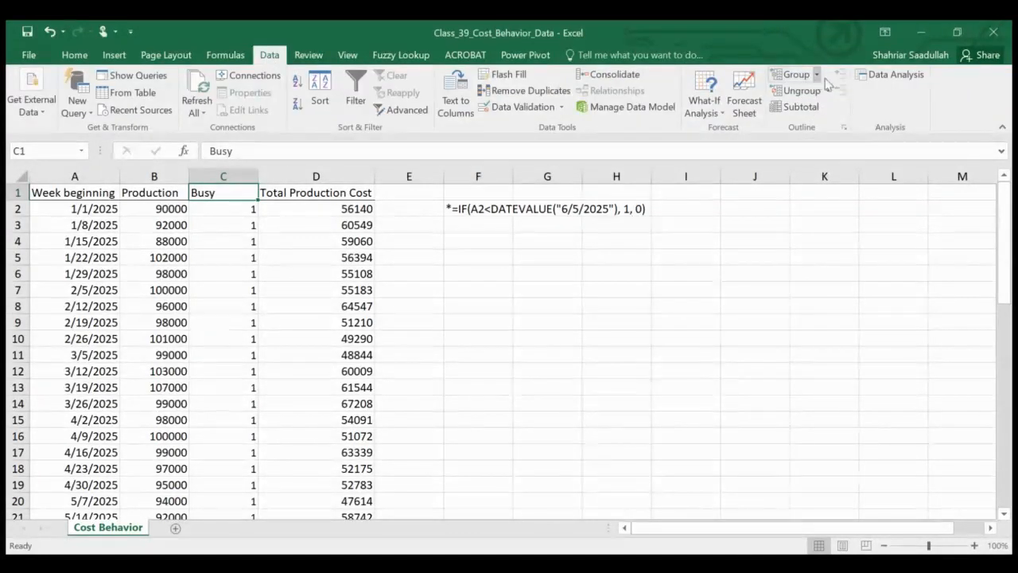
click(881, 73)
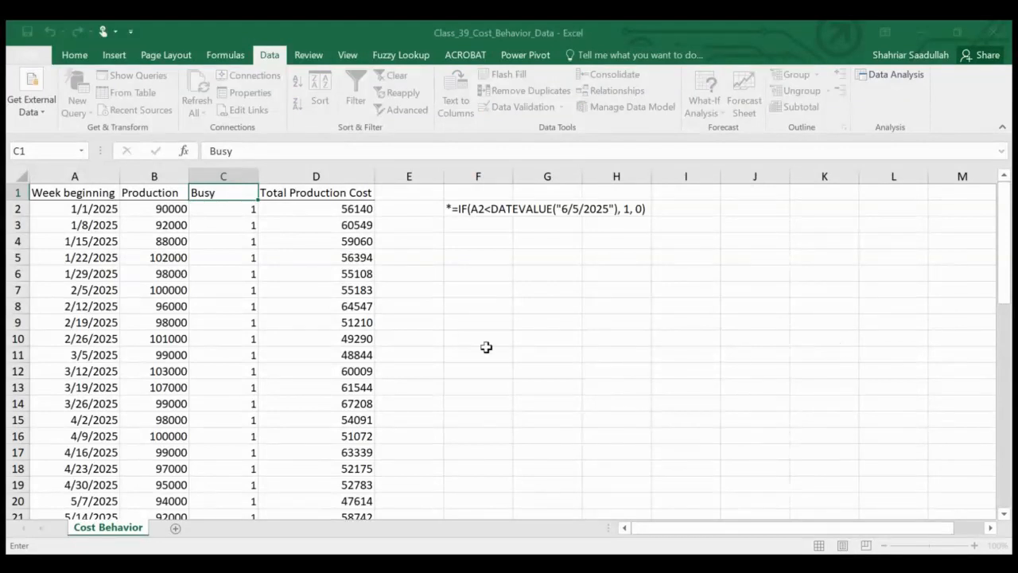
click(335, 191)
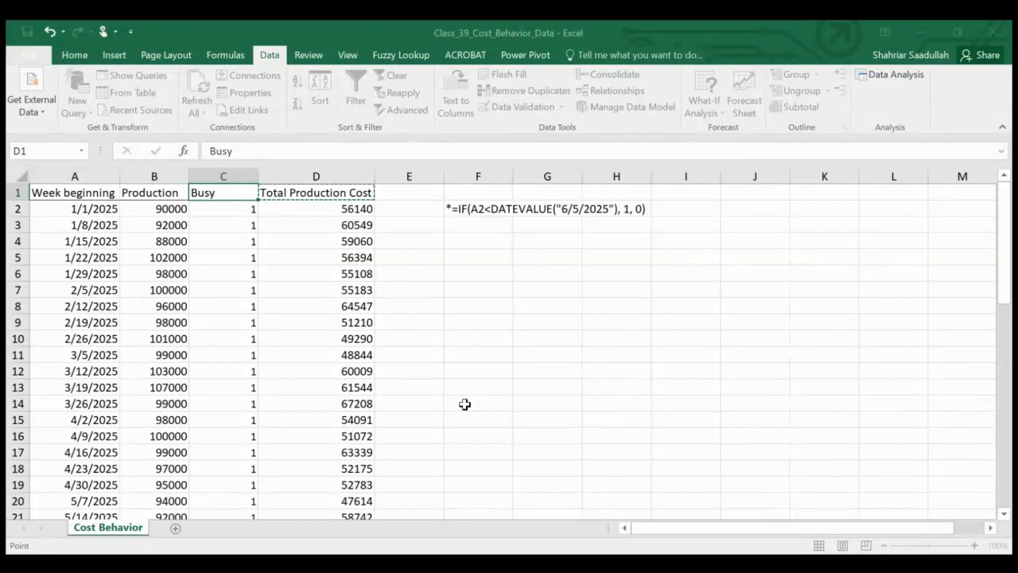
key(shift+Down)
key(shift+Down)
key(shift+Down)
key(shift+Down)
key(shift+Down)
key(shift+Down)
key(shift+Down)
key(shift+Down)
key(shift+Down)
key(shift+Down)
key(shift+Down)
key(shift+Down)
key(shift+Down)
key(shift+Down)
key(shift+Down)
key(shift+Down)
key(shift+Down)
key(shift+Down)
key(shift+Down)
key(shift+Down)
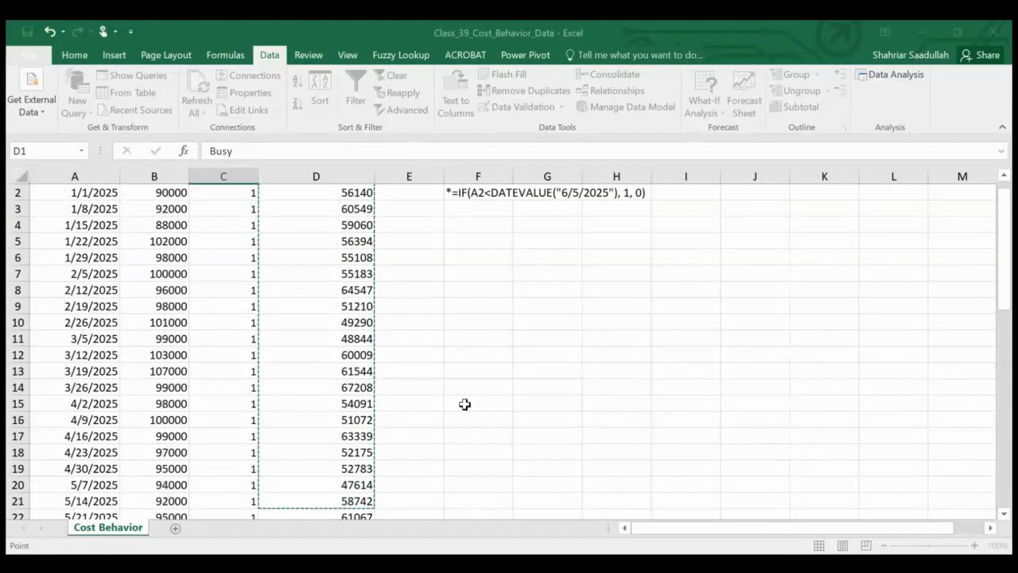
key(shift+Down)
key(shift+Down)
key(shift+Down)
key(shift+Down)
key(shift+Down)
key(shift+Down)
key(shift+Down)
key(shift+Down)
key(shift+Down)
key(shift+Down)
key(shift+Down)
key(shift+Down)
key(shift+Down)
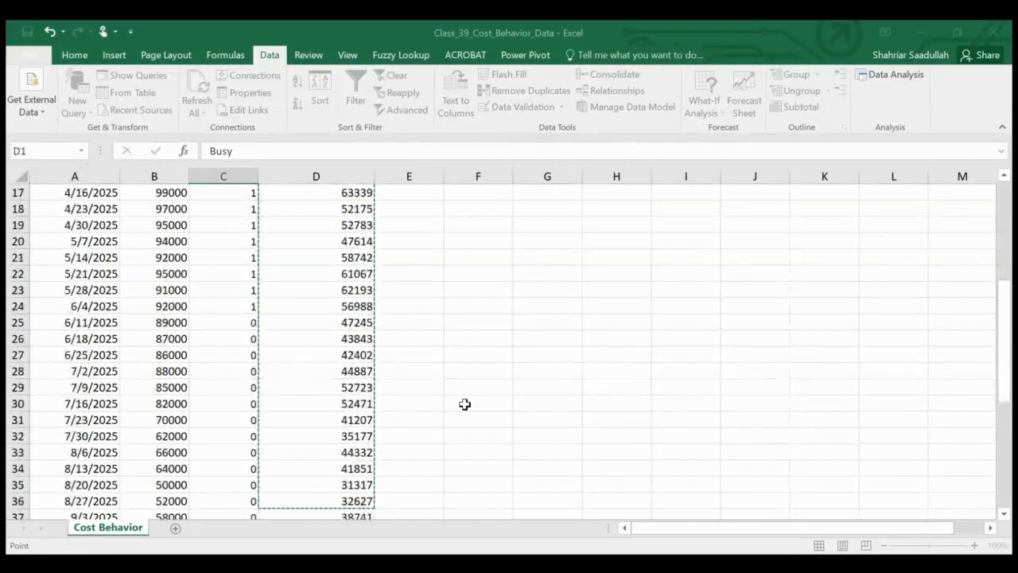
key(shift+Down)
key(shift+Down)
key(shift+Down)
key(shift+Down)
key(shift+Down)
key(shift+Down)
key(shift+Down)
key(shift+Down)
key(shift+Down)
key(shift+Down)
key(shift+Down)
key(shift+Down)
key(shift+Down)
key(shift+Down)
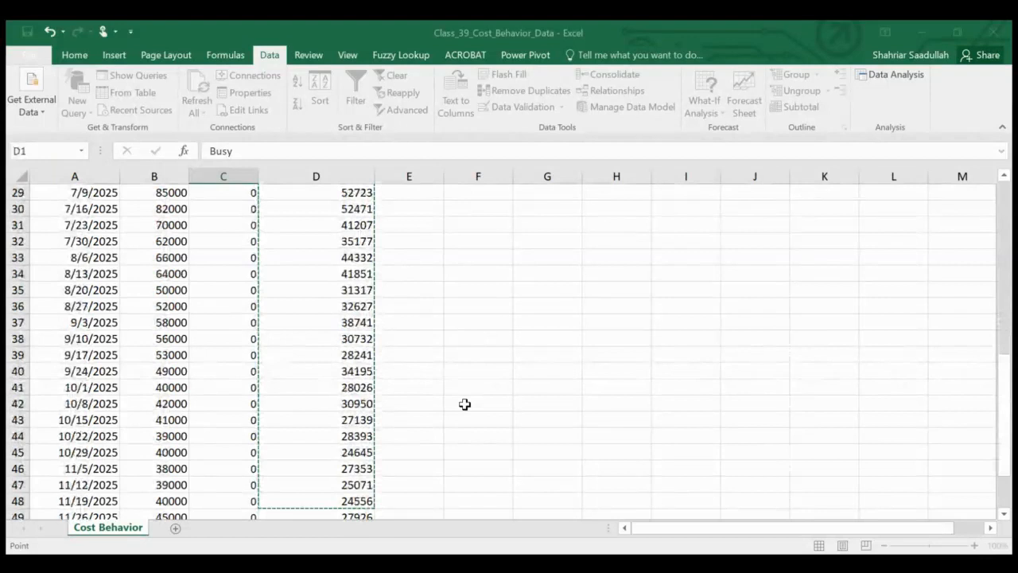
key(shift+Down)
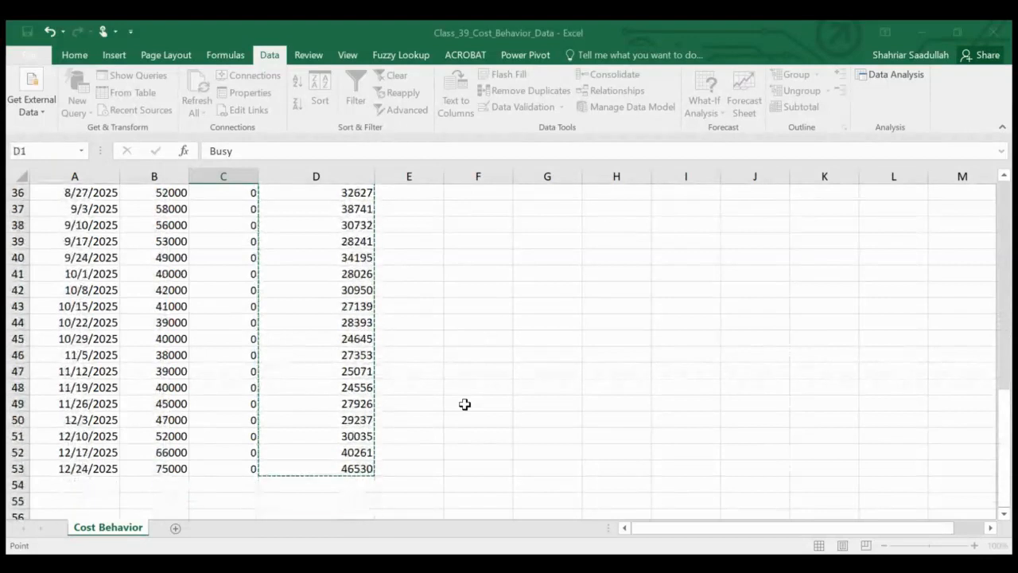
key(Return)
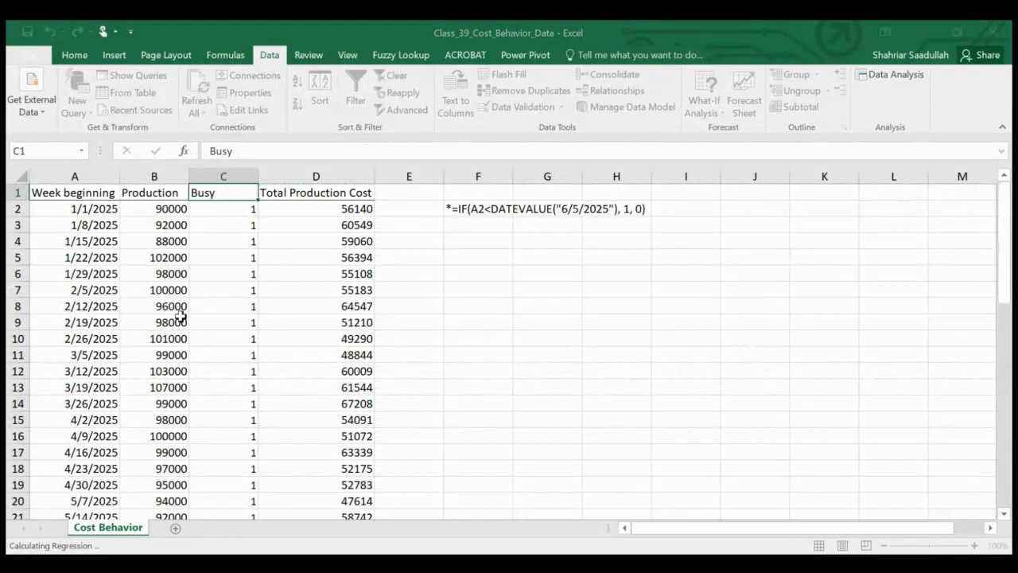
Step: Set the regression's X range to the Production column, B1:B53, and run it with the output on a new worksheet
click(154, 191)
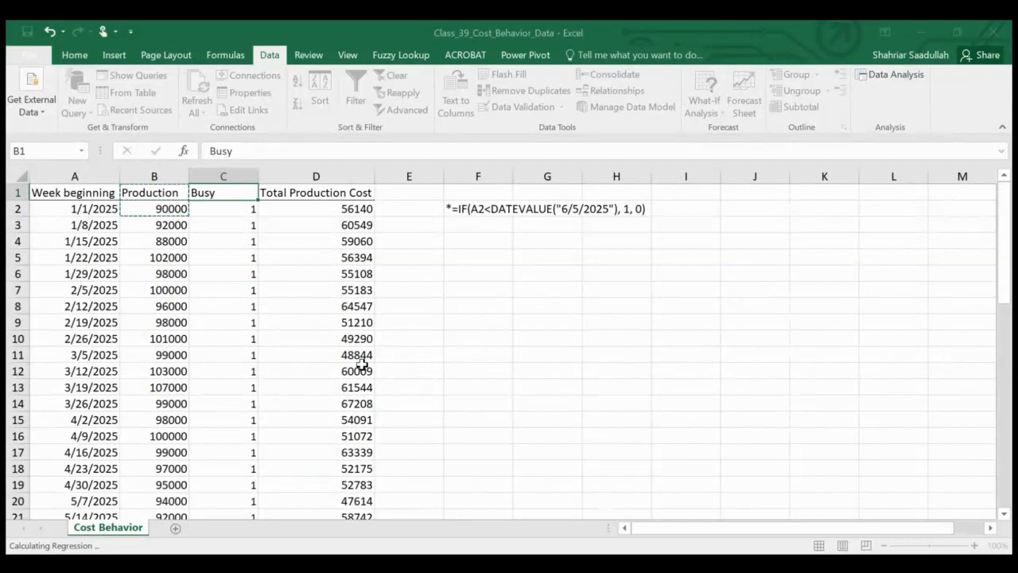
key(shift+Down)
key(shift+Down)
key(shift+Down)
key(shift+Down)
key(shift+Down)
key(shift+Down)
key(shift+Down)
key(shift+Down)
key(shift+Down)
key(shift+Down)
key(shift+Down)
key(shift+Down)
key(shift+Down)
key(shift+Down)
key(shift+Down)
key(shift+Down)
key(shift+Down)
key(shift+Down)
key(shift+Down)
key(shift+Down)
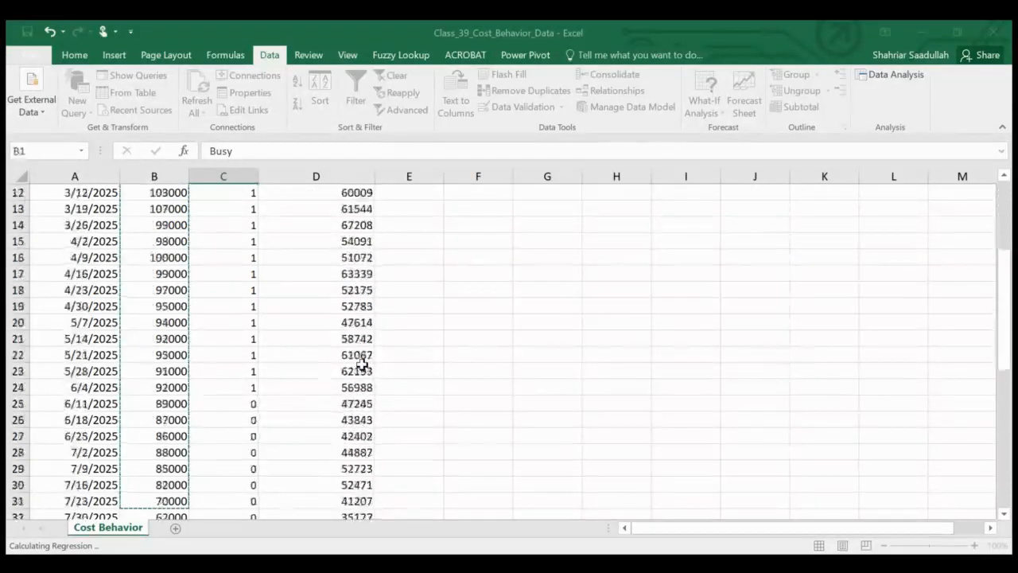
key(shift+Down)
key(shift+Down)
key(shift+Down)
key(shift+Down)
key(shift+Down)
key(shift+Down)
key(shift+Down)
key(shift+Down)
key(shift+Down)
key(shift+Down)
key(shift+Down)
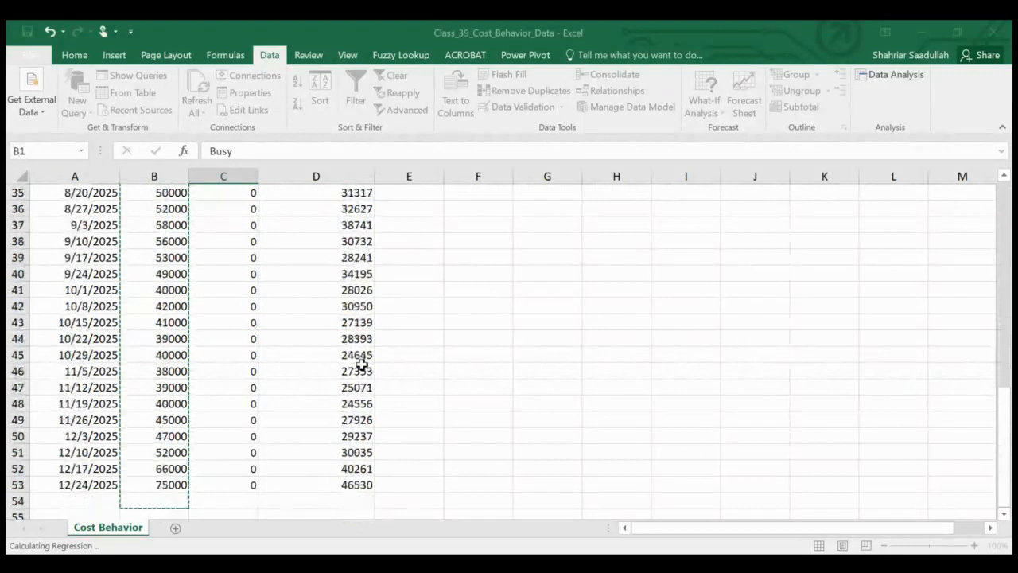
key(shift+Up)
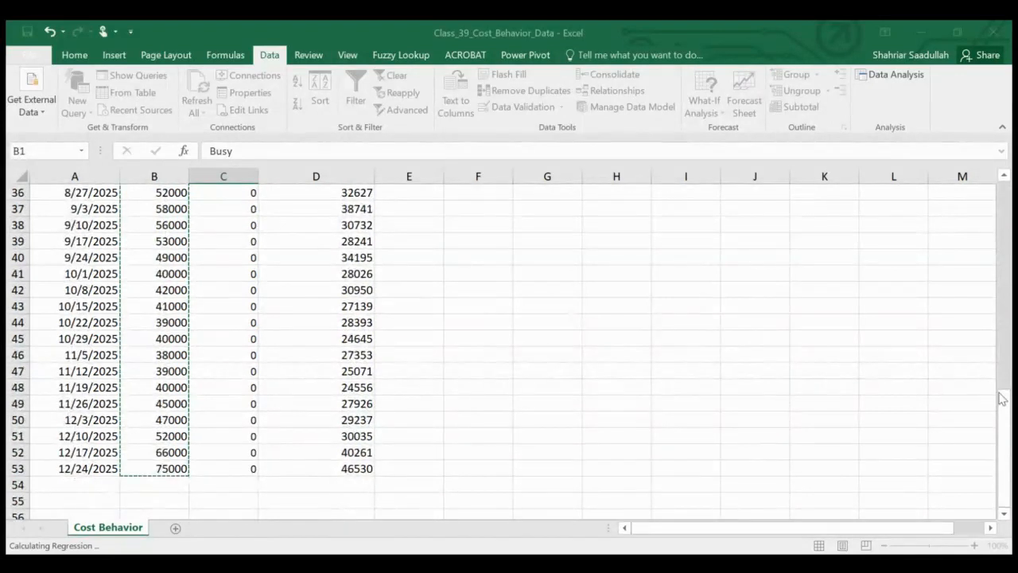
drag(1007, 415, 1008, 211)
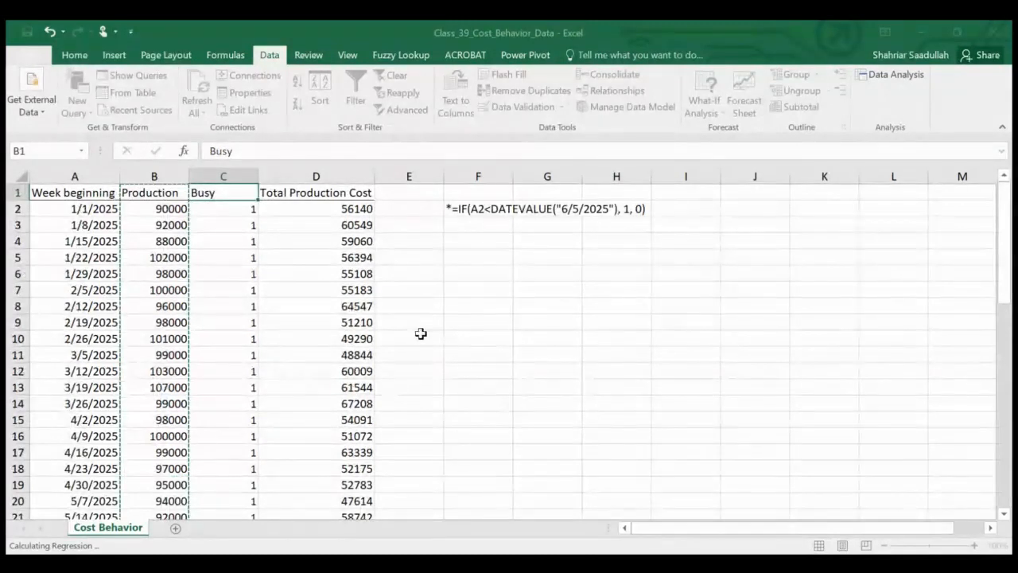
click(568, 330)
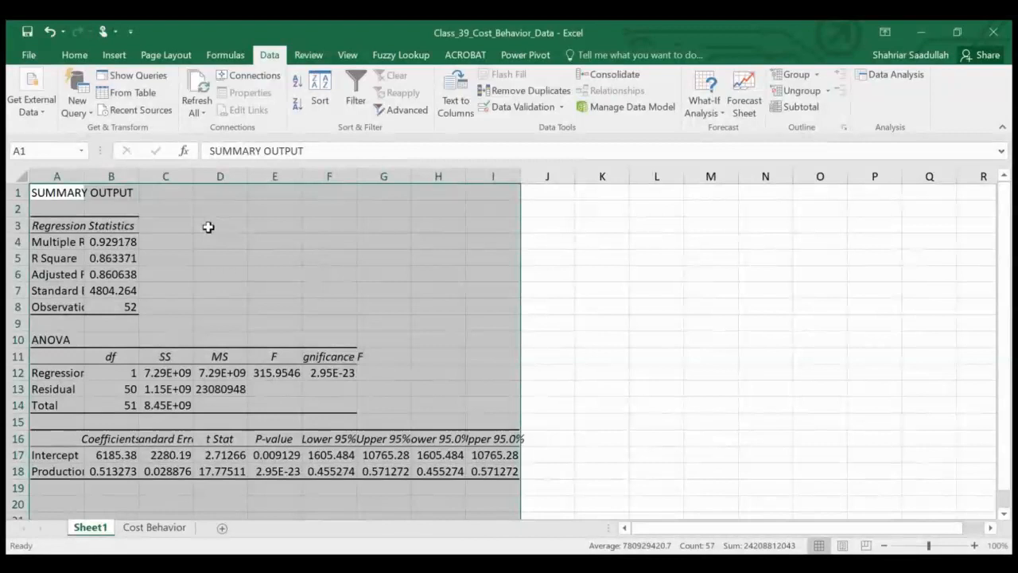
Step: Autofit columns A through I of the regression output to their contents
click(395, 245)
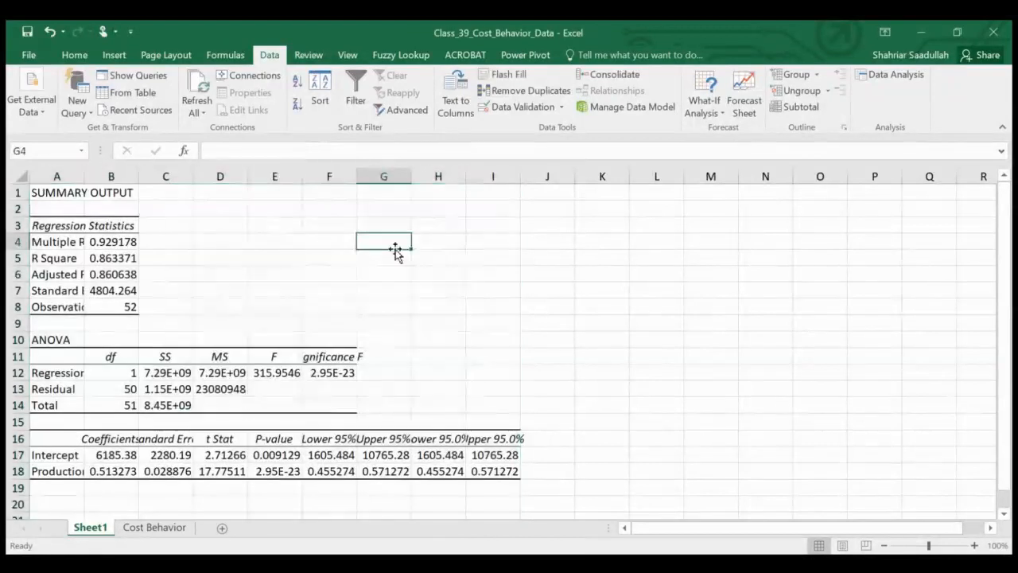
drag(50, 175, 517, 191)
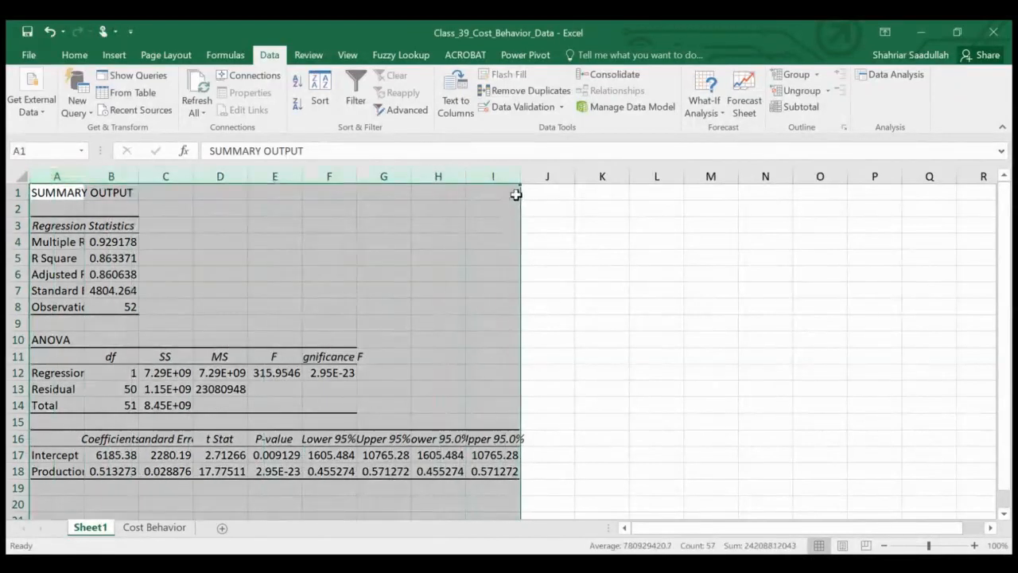
double_click(520, 176)
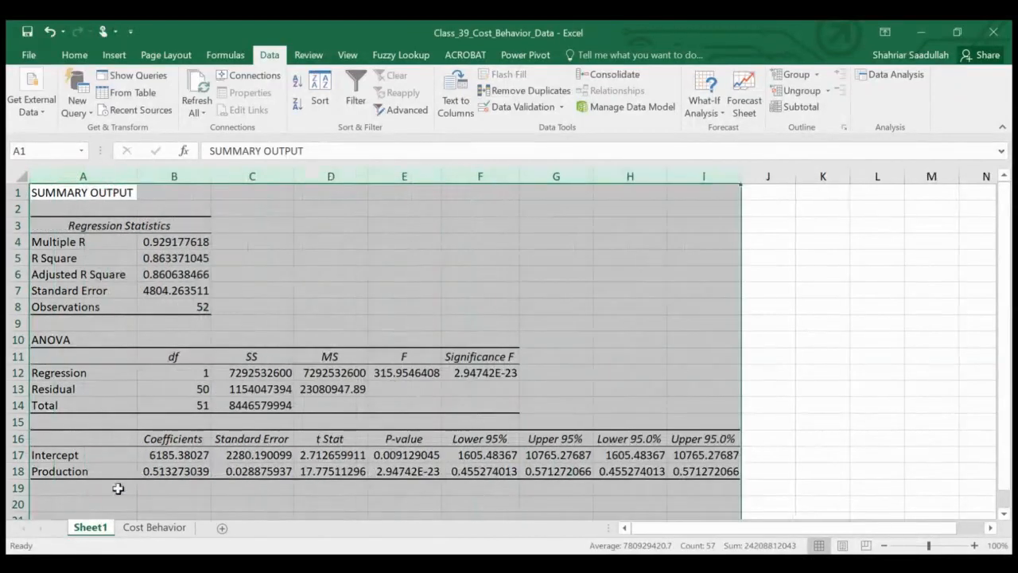
Step: Rename the regression output worksheet as Results_1
double_click(86, 527)
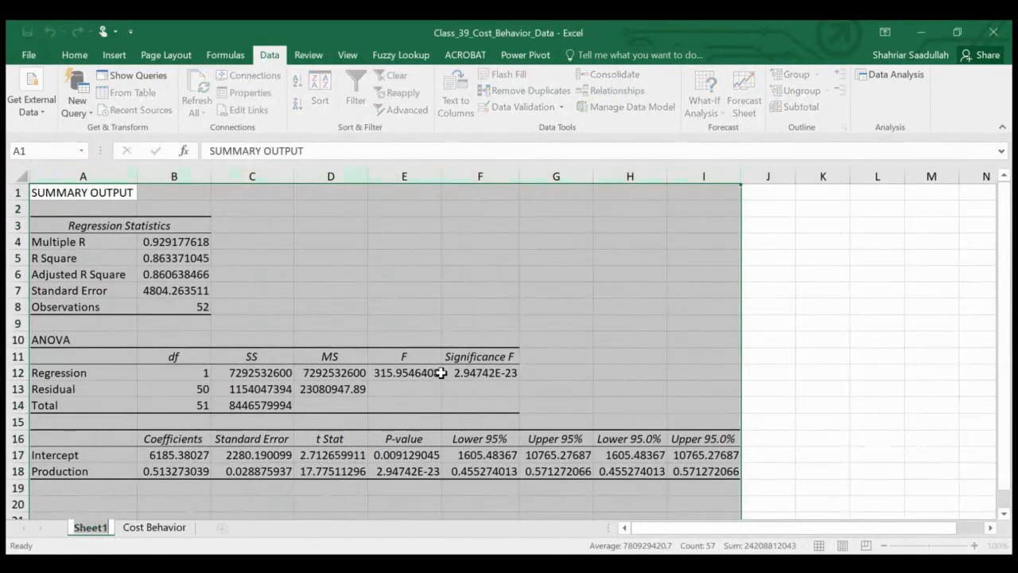
text(Results)
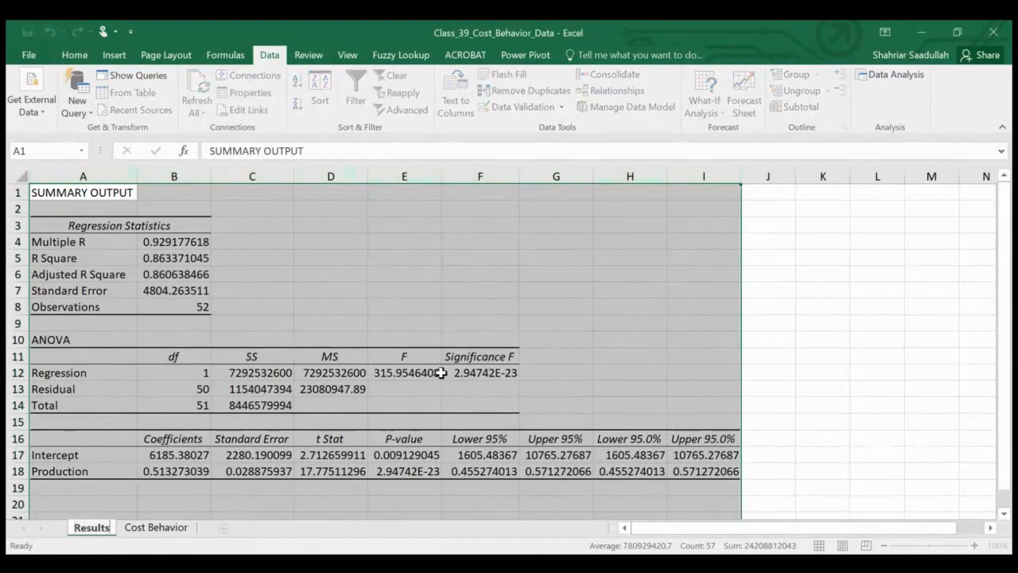
key(Return)
text(_1)
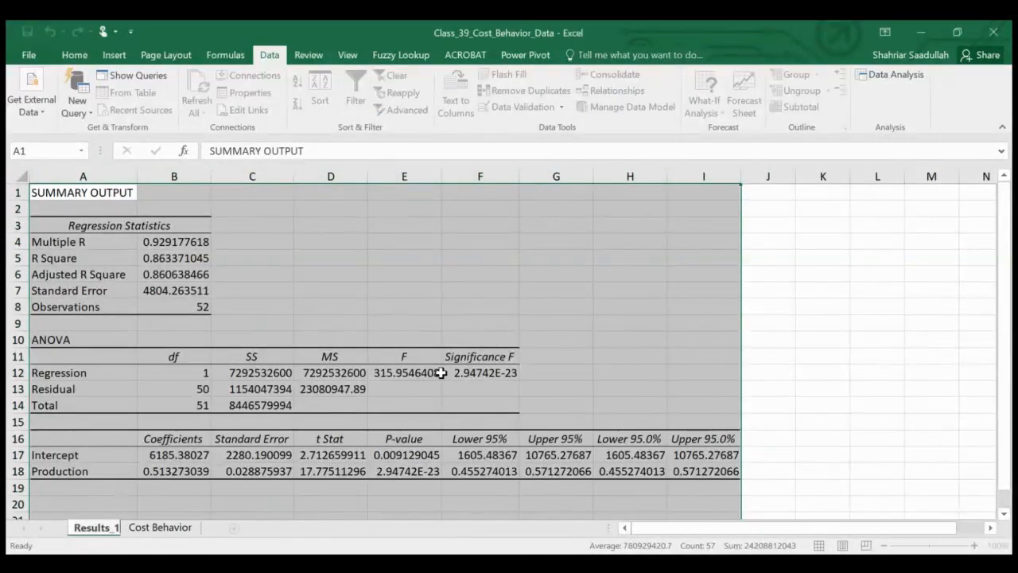
click(599, 296)
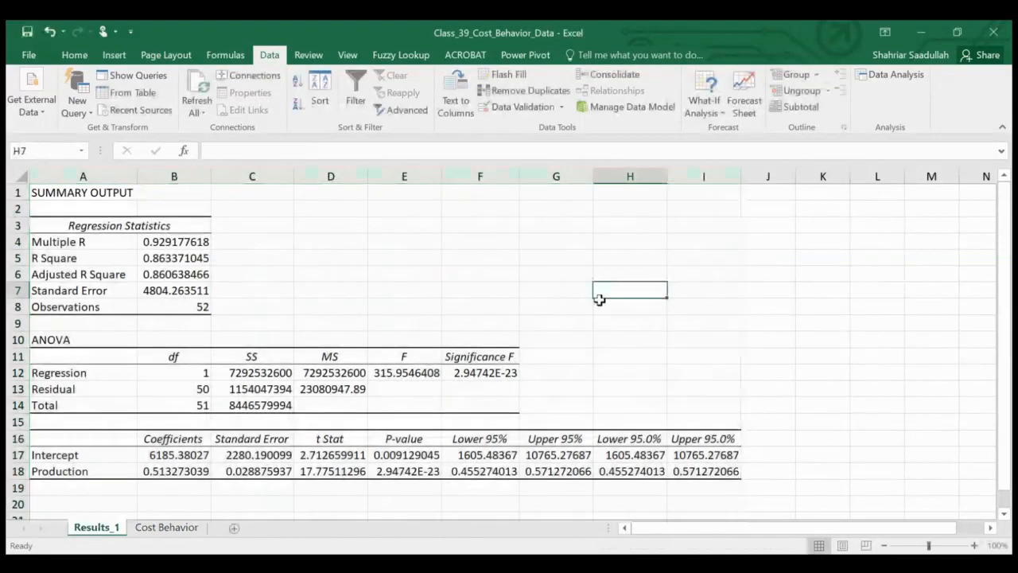
Step: Show Significance F with four decimals and enter "The significant F-Stat indicates that there is almost zero probability that Production cost" in G12
click(475, 373)
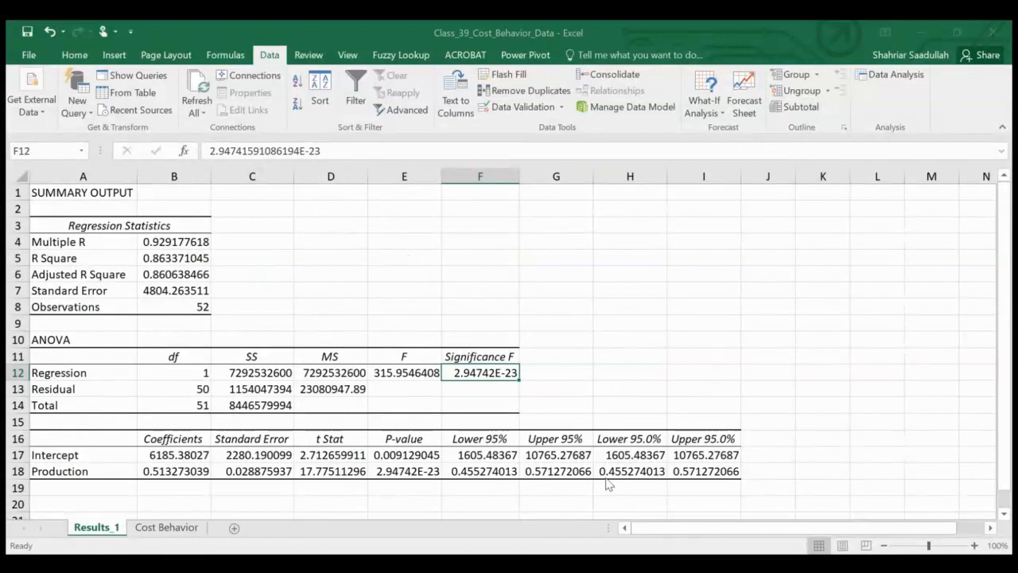
click(554, 373)
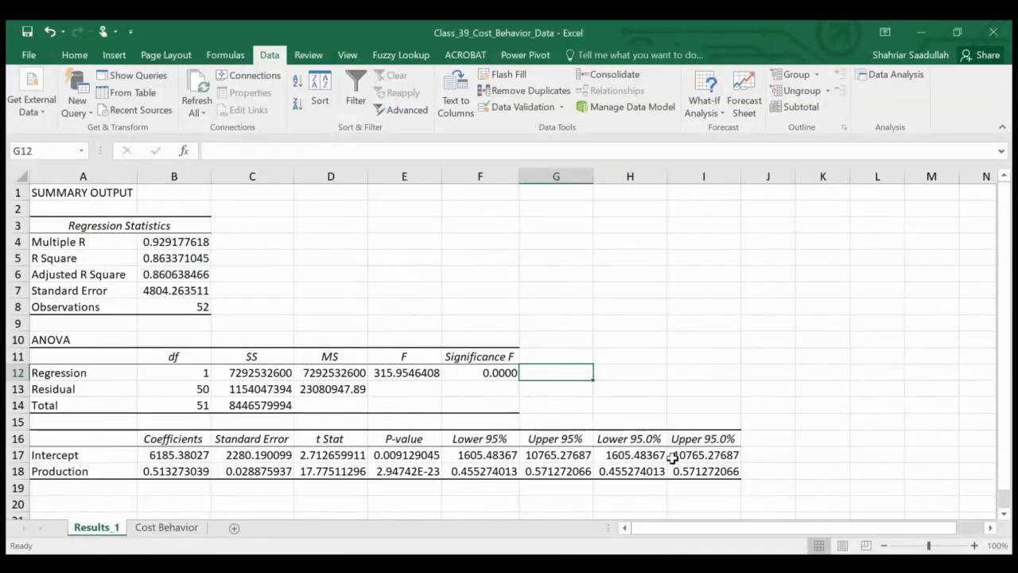
text(The si)
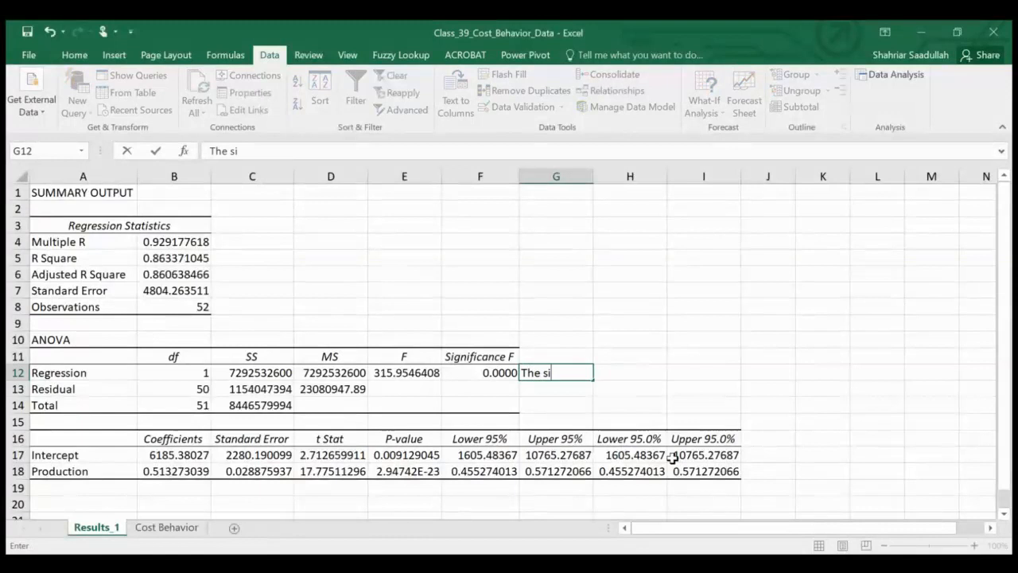
text(gnificant)
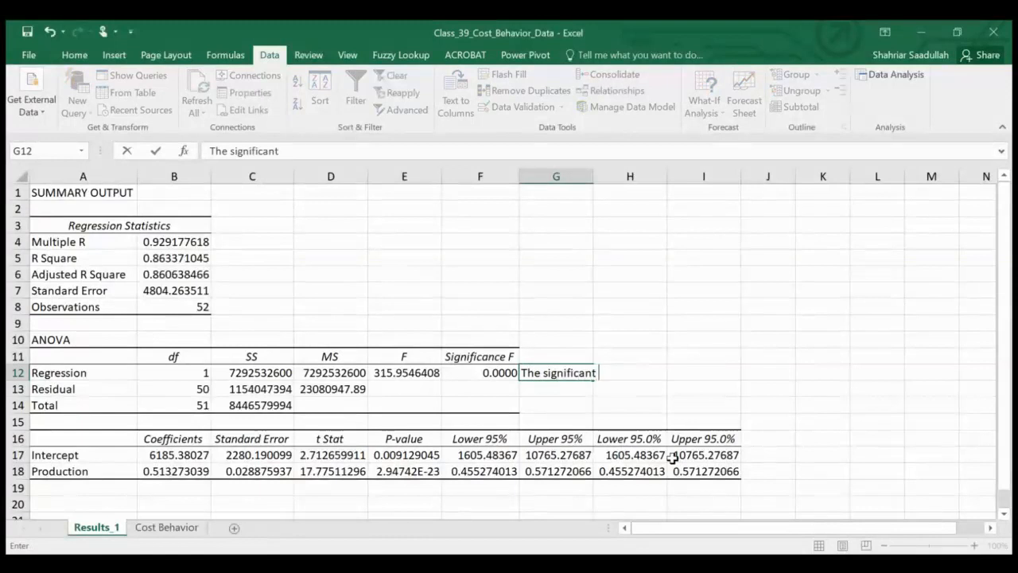
text( F-Stat)
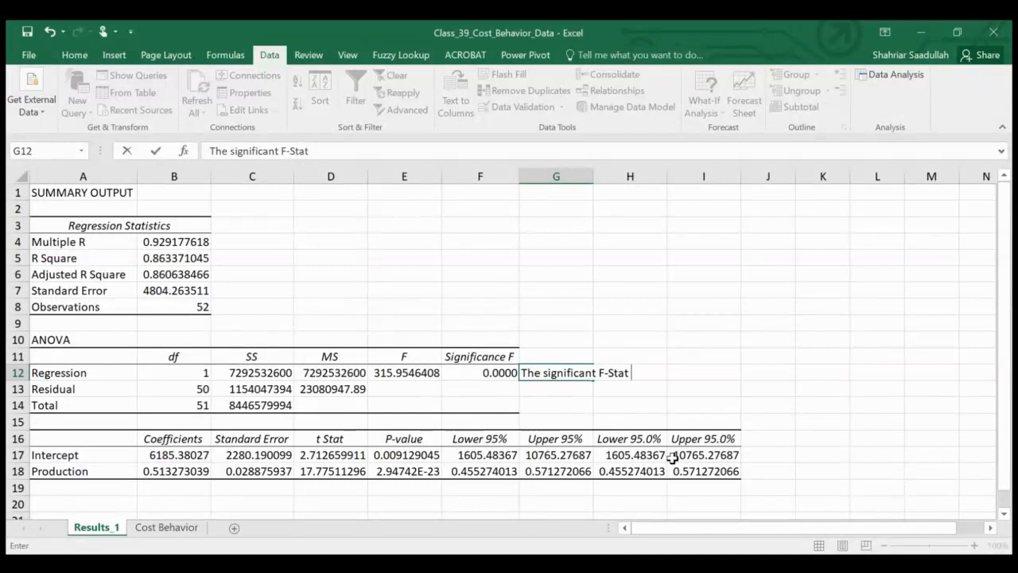
text( indicates that )
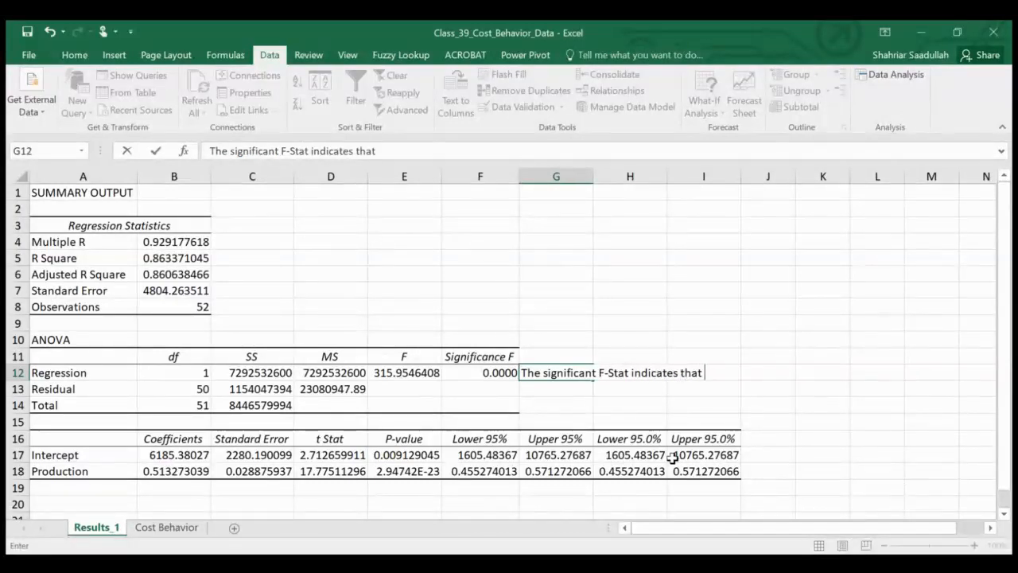
text(there is z)
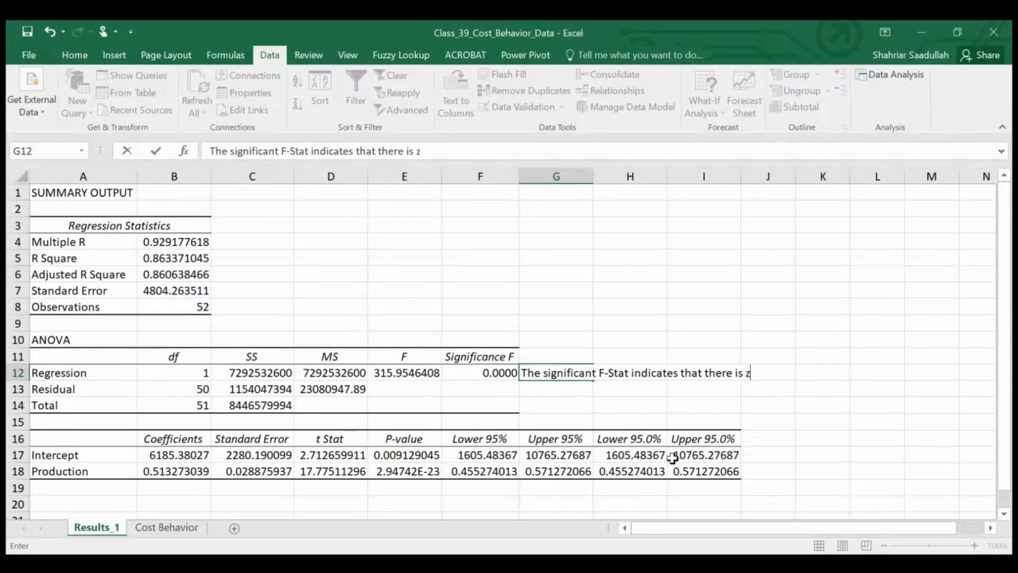
text(ero)
key(BackSpace)
key(BackSpace)
key(BackSpace)
key(BackSpace)
text(also)
key(BackSpace)
text(most zero )
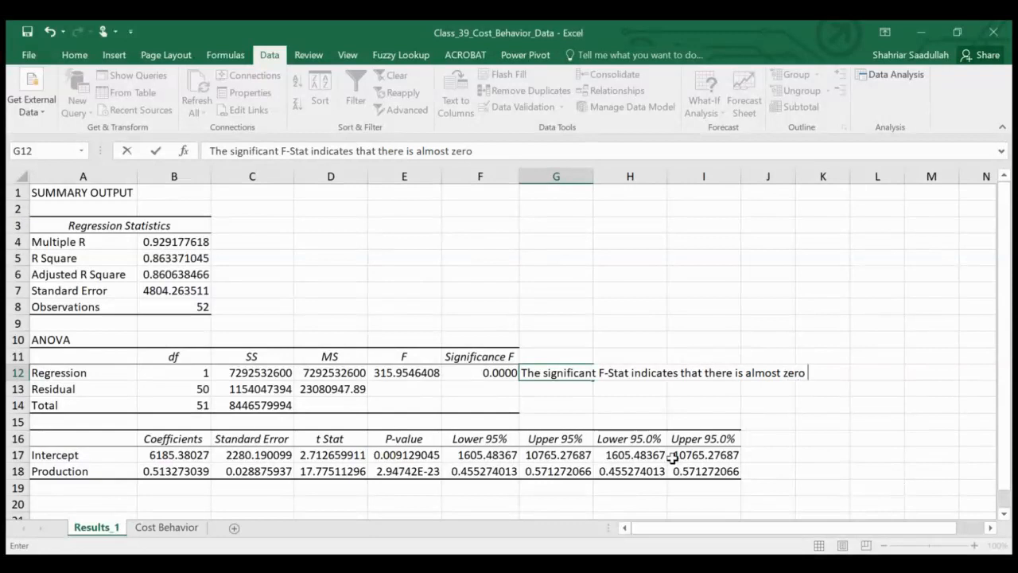
text(pro)
key(BackSpace)
text(robabil)
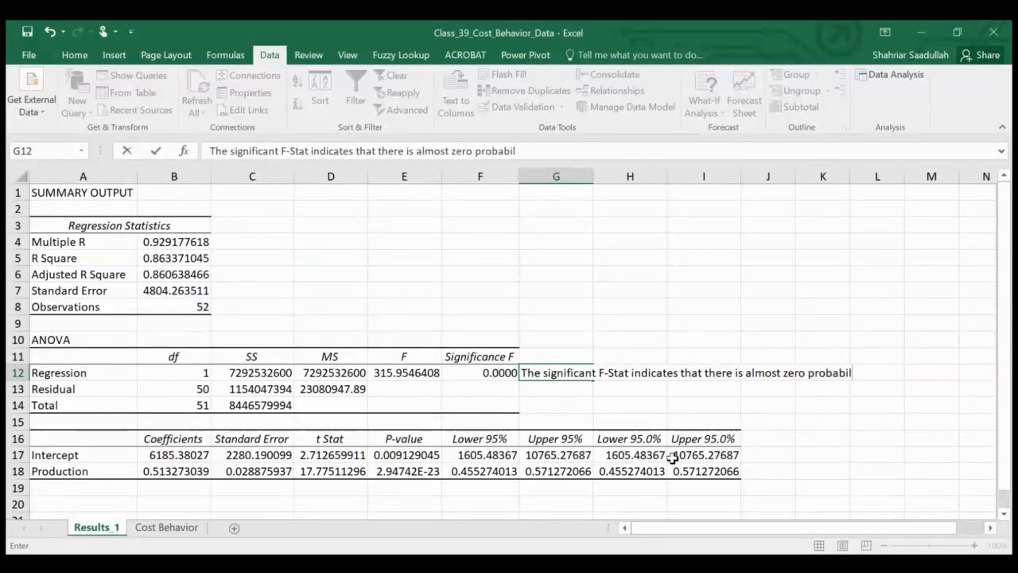
text(ity that P)
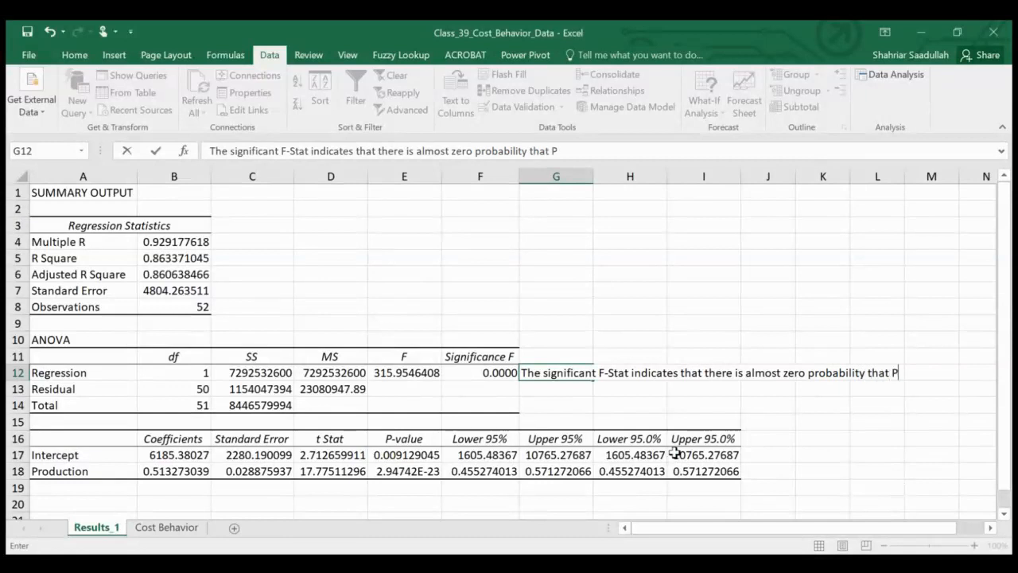
text(roduction cost)
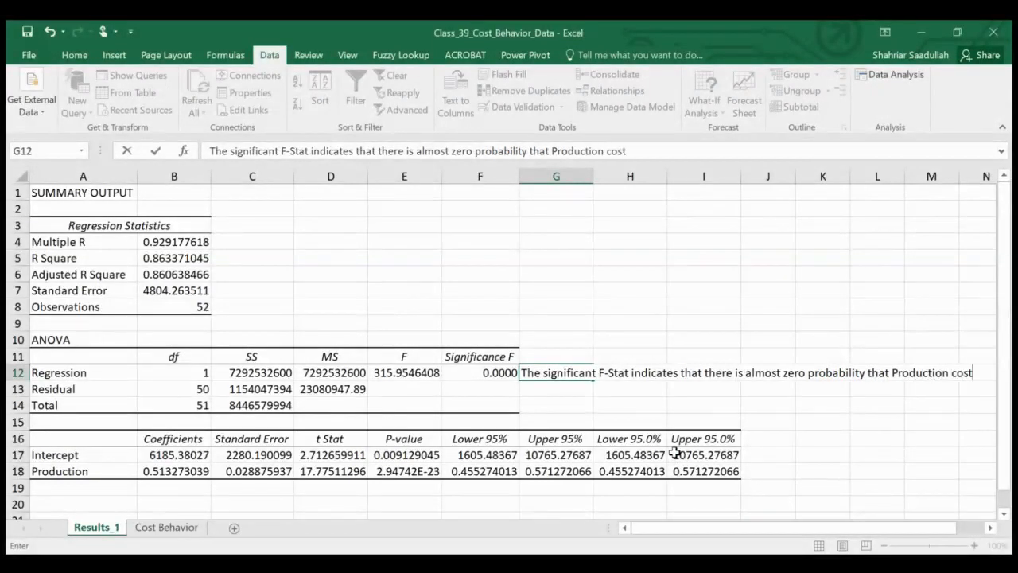
key(Return)
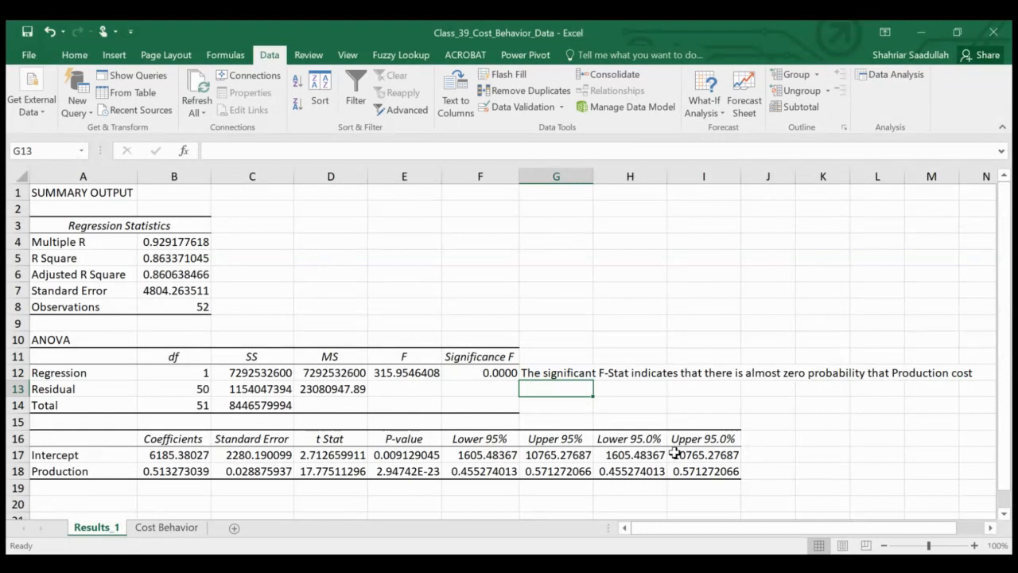
Step: Remove the word "cost" from the end of the note in G12
key(Up)
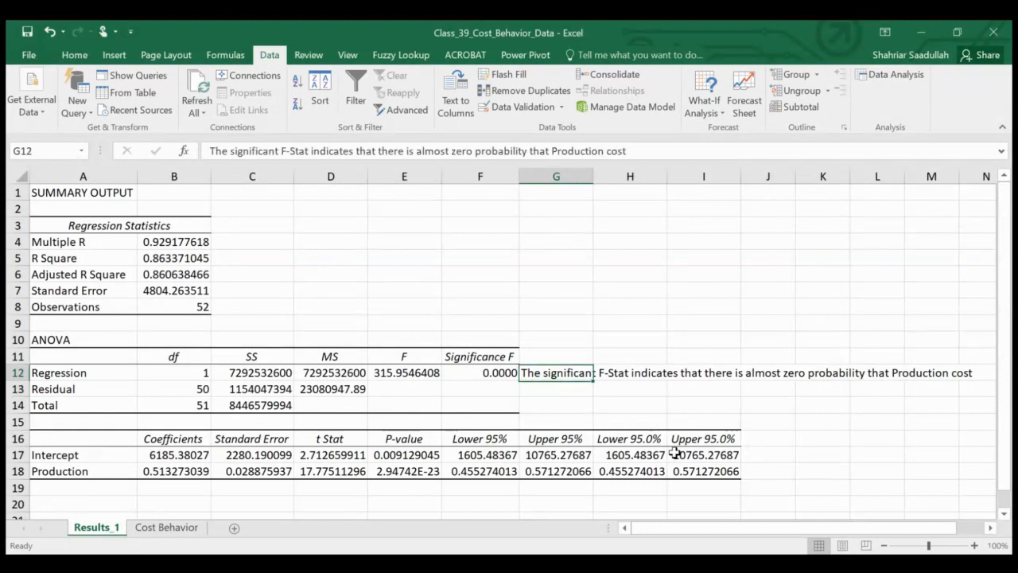
click(636, 150)
key(BackSpace)
key(BackSpace)
key(BackSpace)
key(BackSpace)
key(Return)
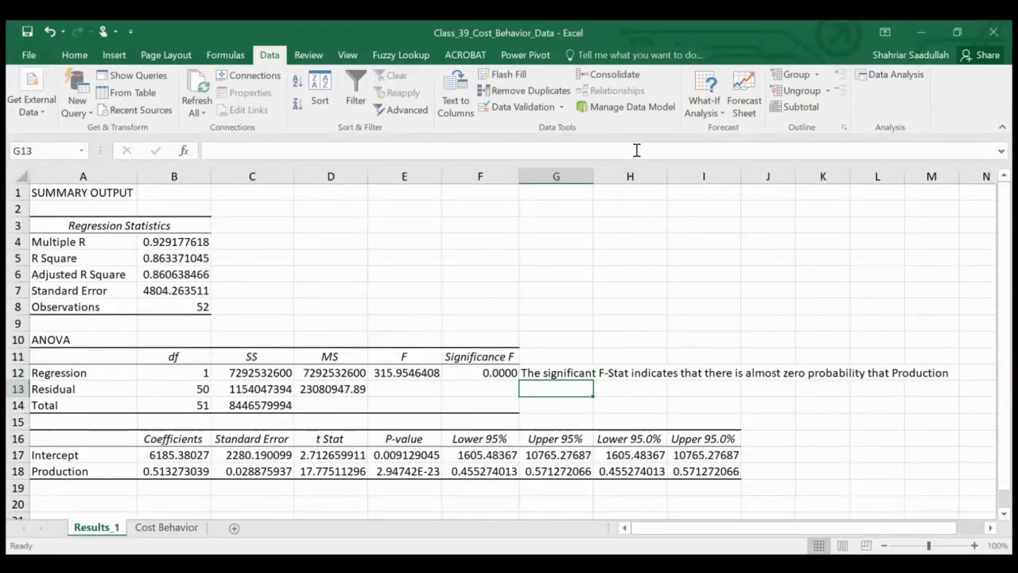
Step: Continue the F-Stat note in G13 with "is indepent of any other variable"
text(is i)
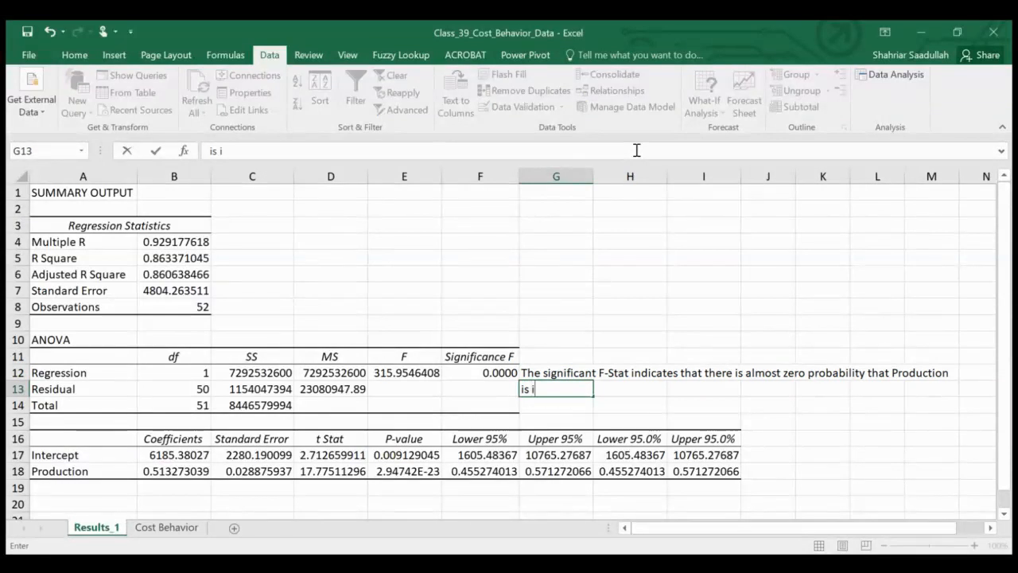
text(ndepent of any )
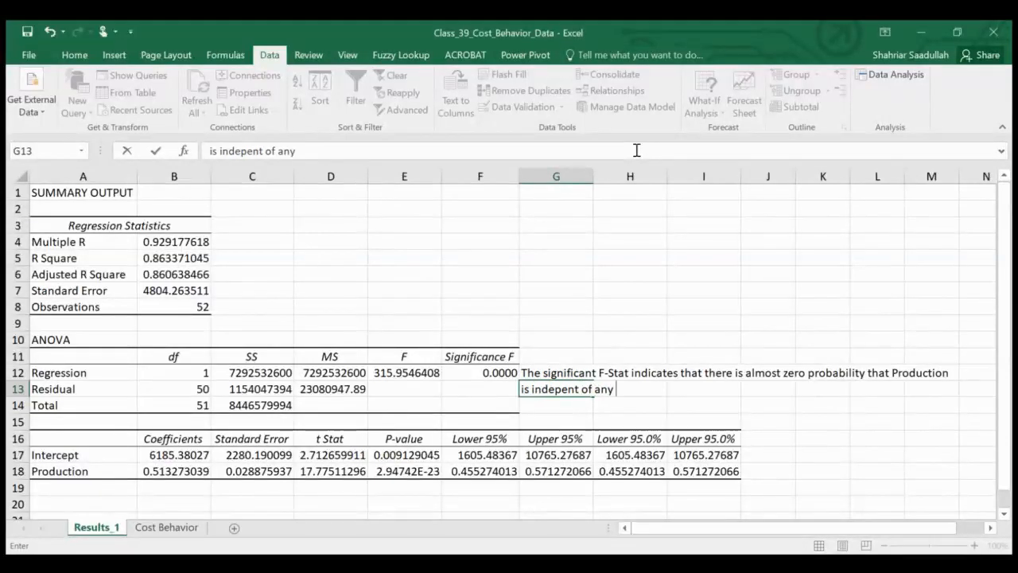
text(other variable)
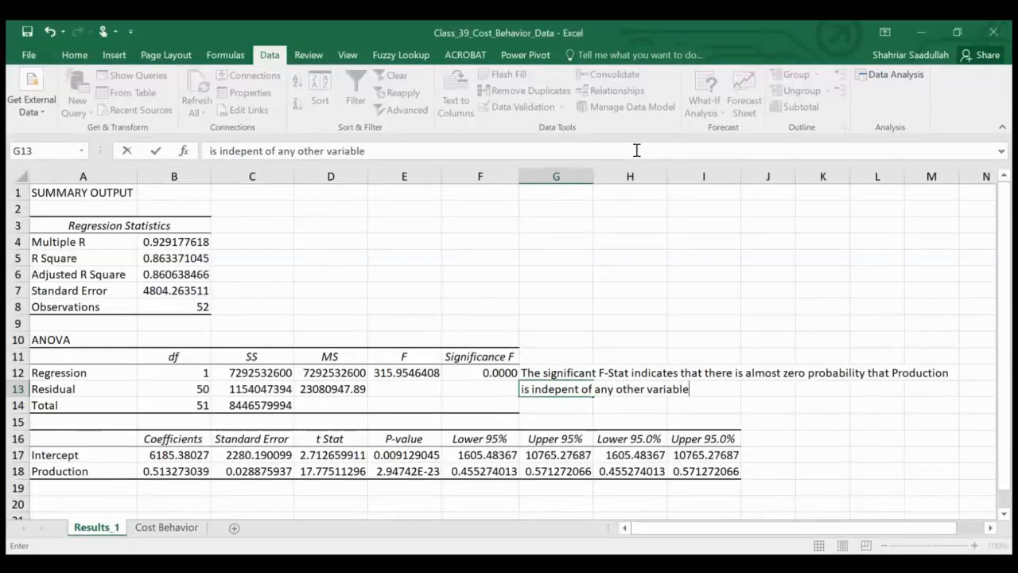
key(Return)
Step: Fill the two-line F-Stat note across G12:M13 with yellow
key(Up)
key(Up)
key(shift+Down)
key(shift+Right)
key(shift+Right)
key(shift+Right)
key(shift+Right)
key(shift+Right)
key(shift+Right)
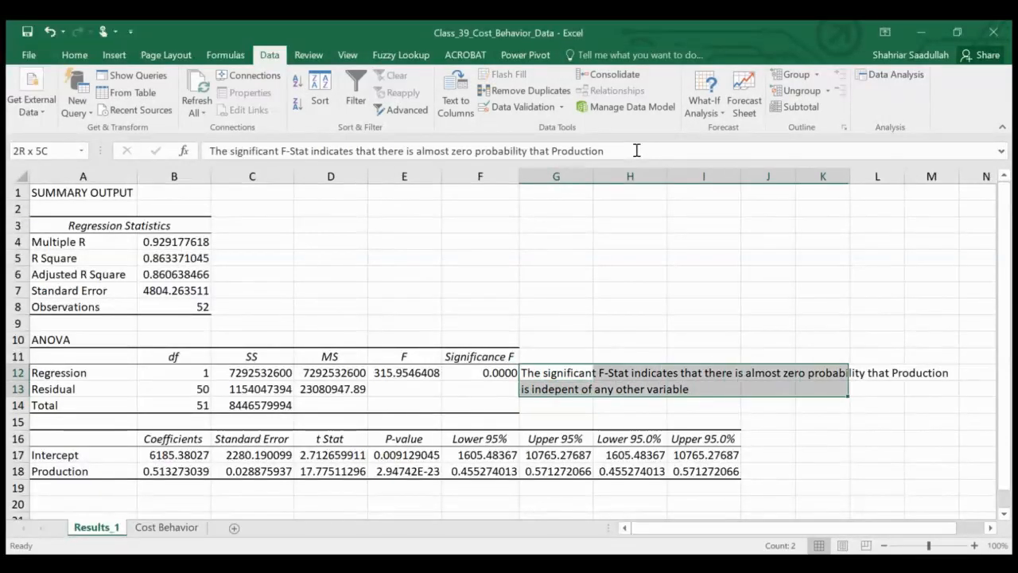
click(84, 58)
click(162, 105)
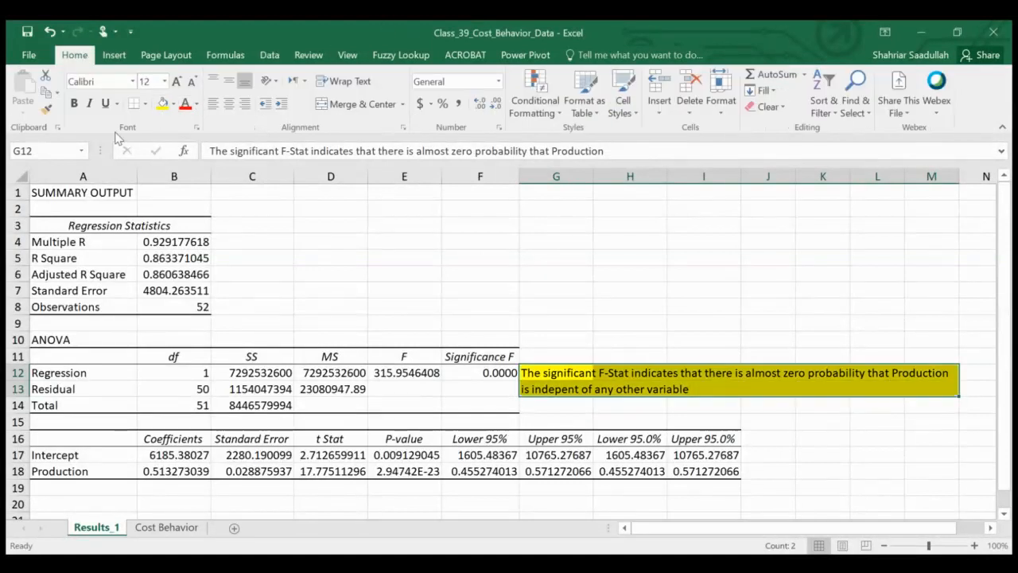
click(419, 259)
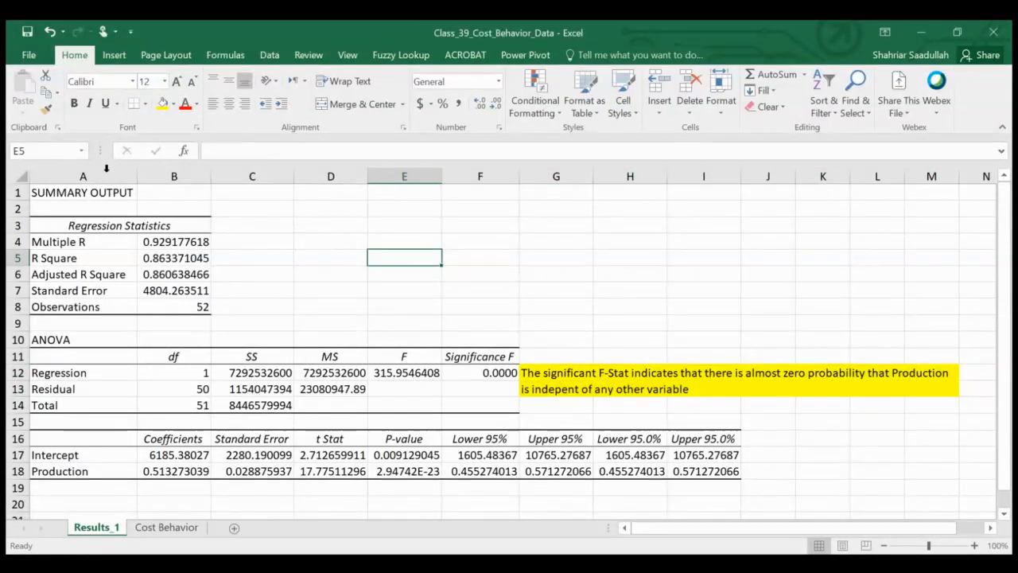
Step: Save a copy of the workbook in the Class Slides folder as Class_39_Cost_Behavior_Solution_2
click(28, 55)
click(68, 190)
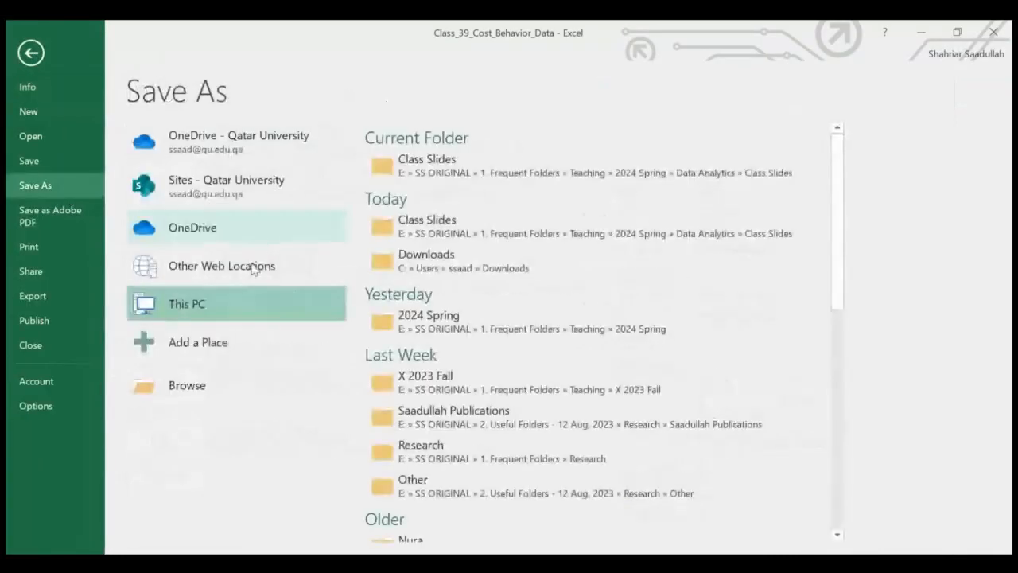
click(450, 176)
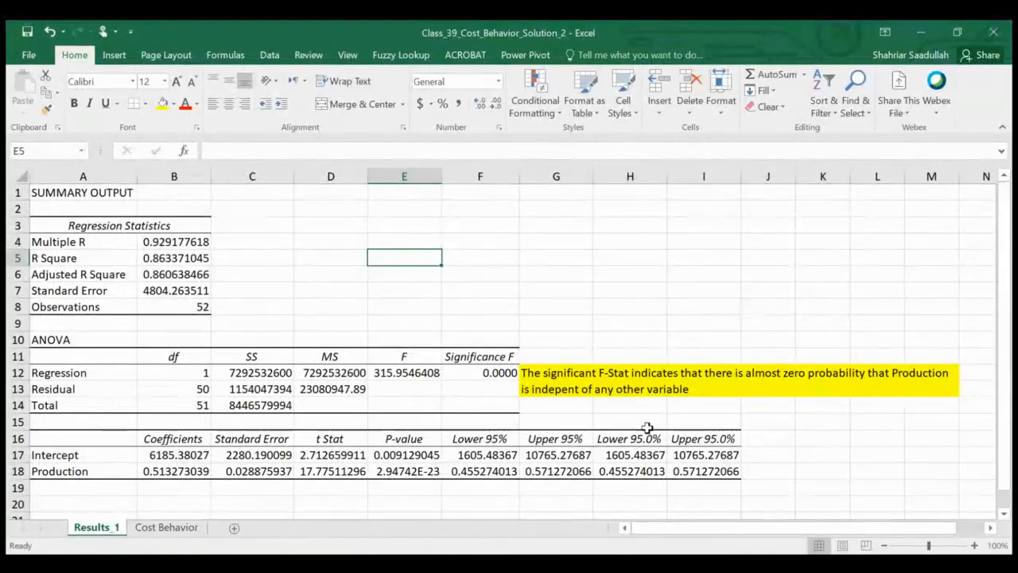
Step: Fill the Adjusted R Square value in B6 with yellow
click(164, 275)
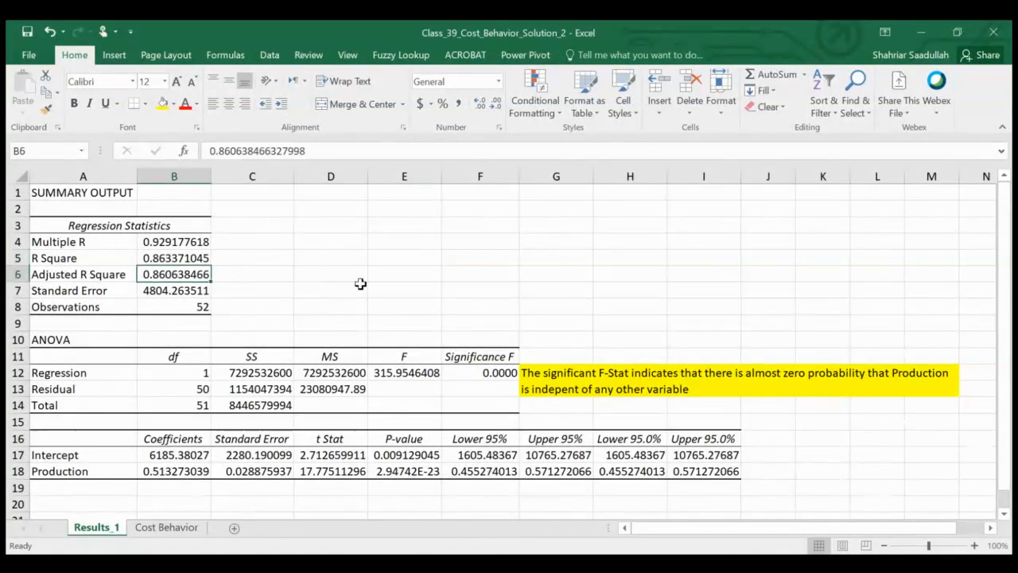
click(162, 104)
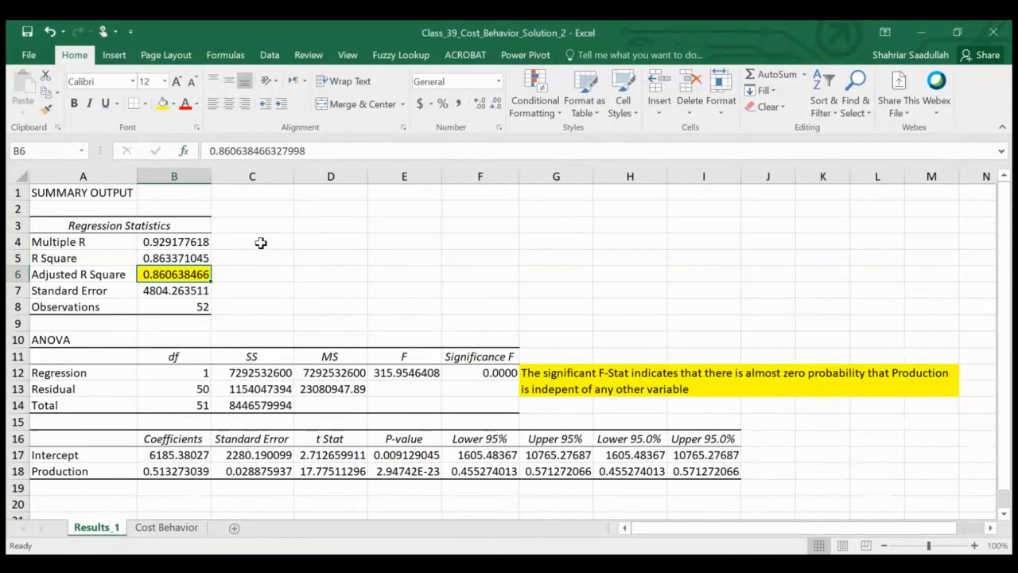
Step: Enter the note in C6: "If it is zero, then the model does not explain the relationship and if it is 1, then the model"
click(245, 274)
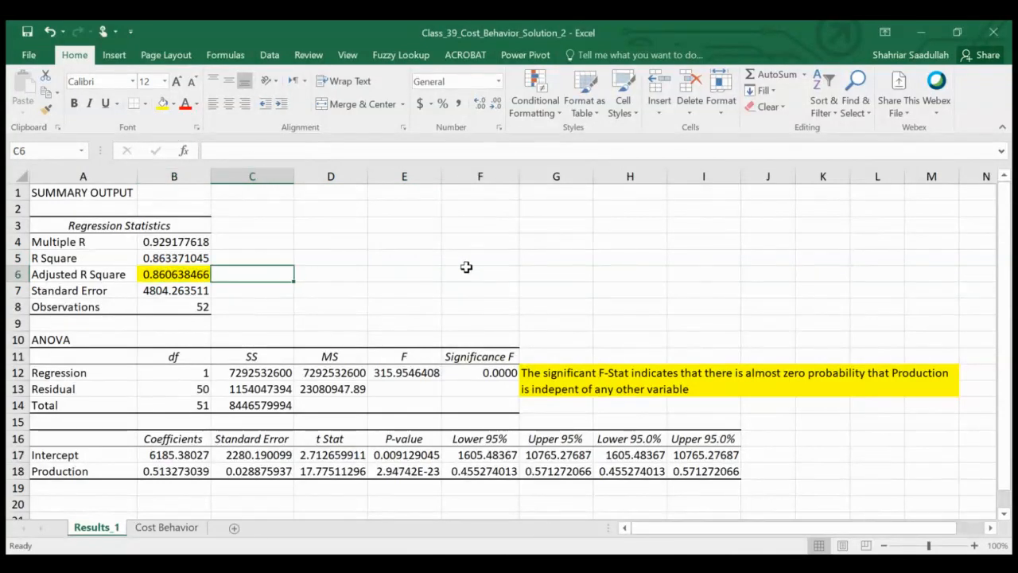
text(If)
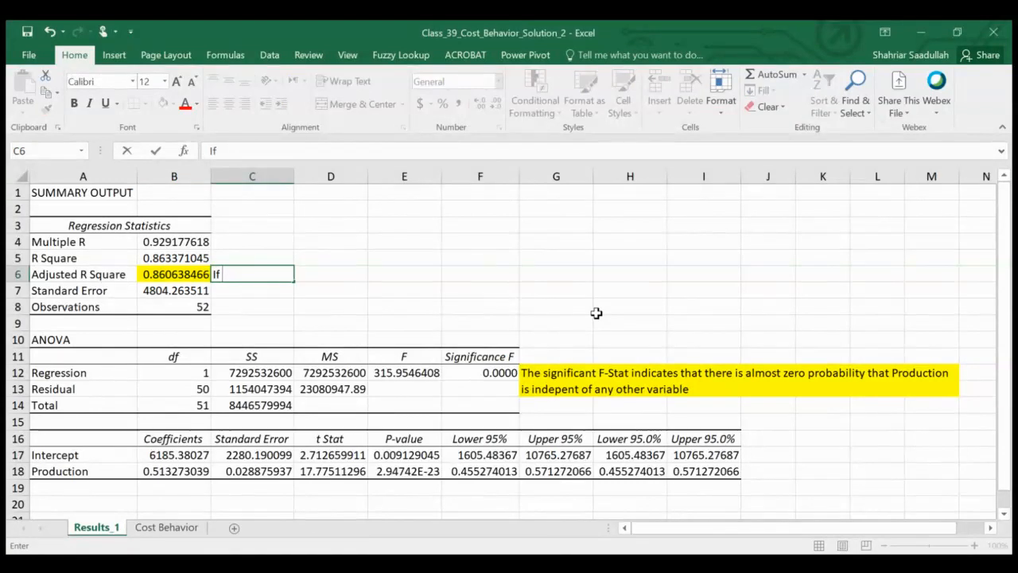
text( it is zero)
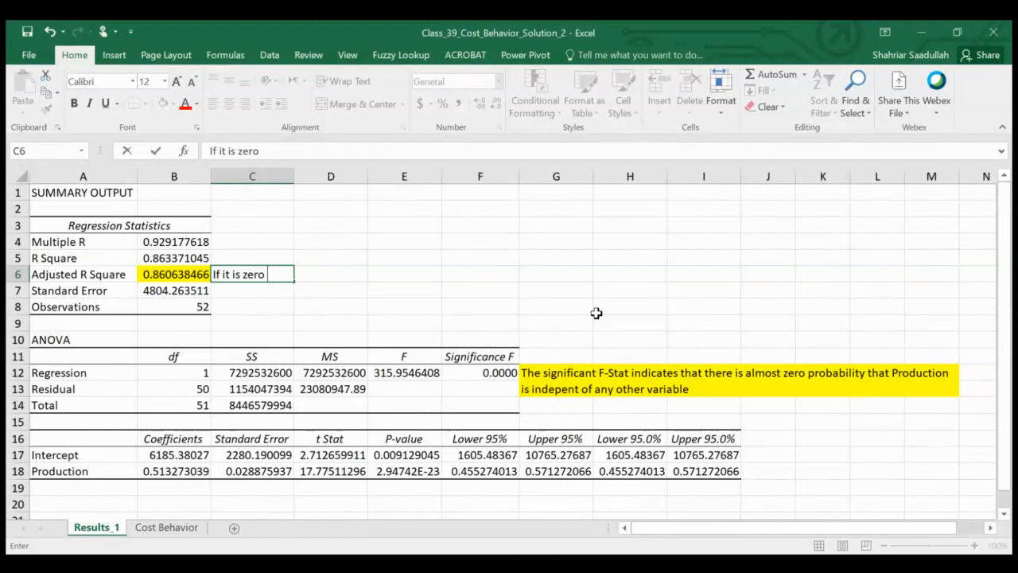
text(, then the model)
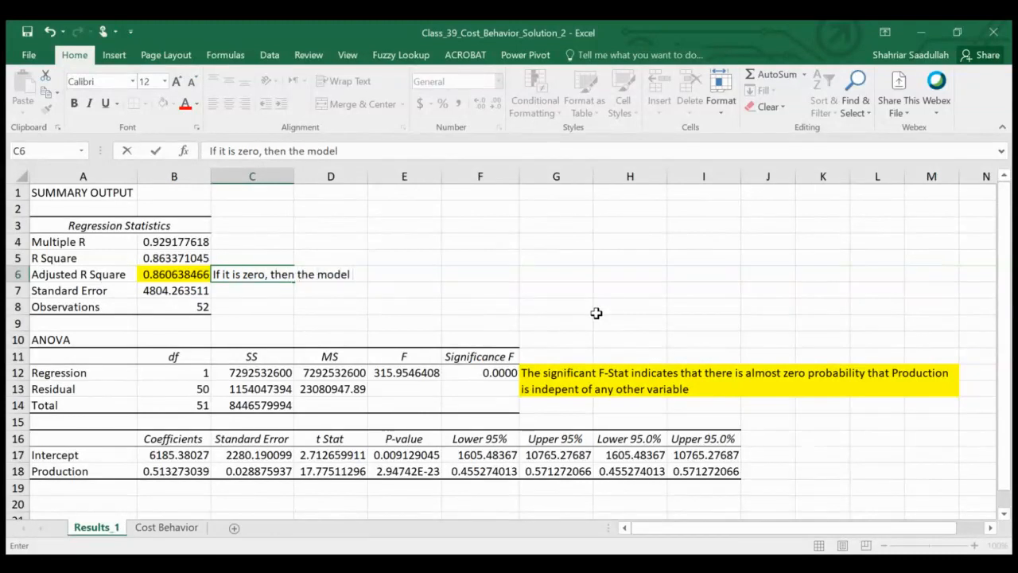
text( does no)
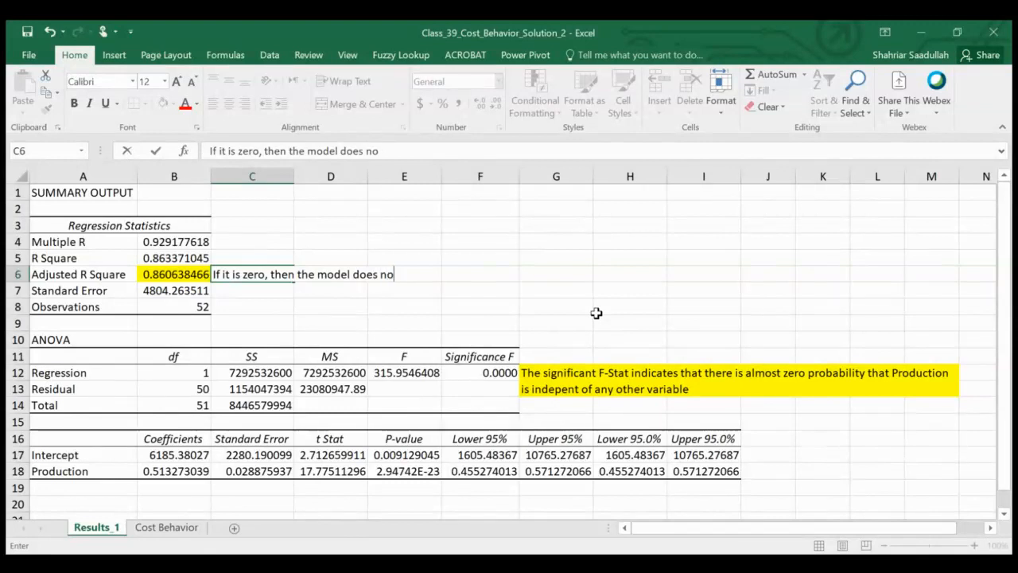
text(t explain)
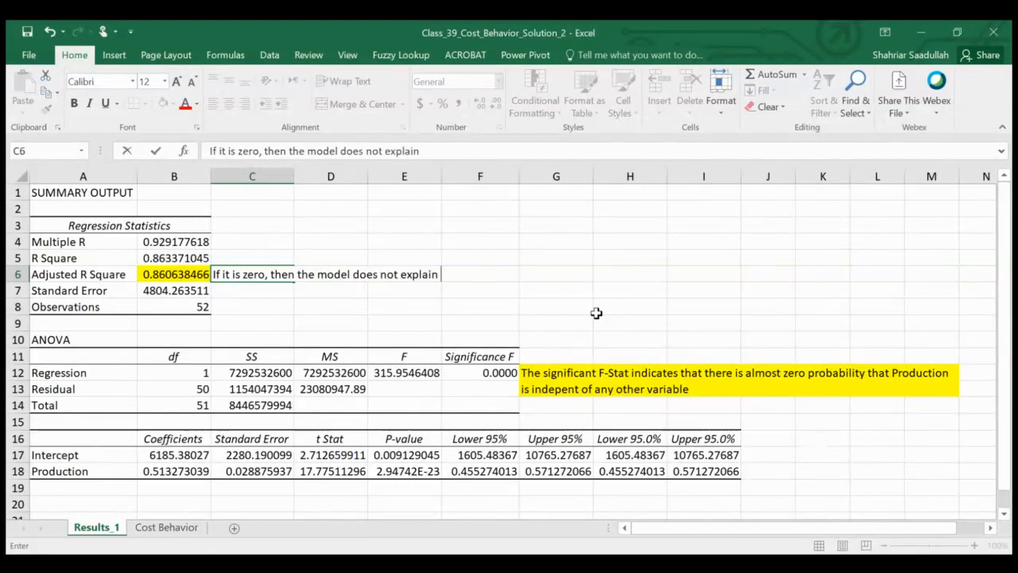
text( the relat)
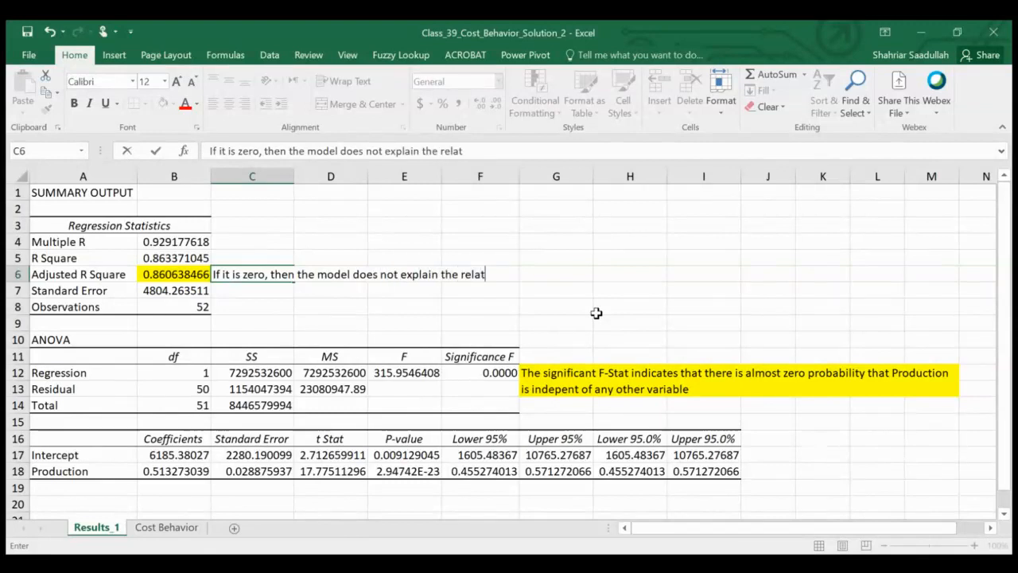
text(ionship)
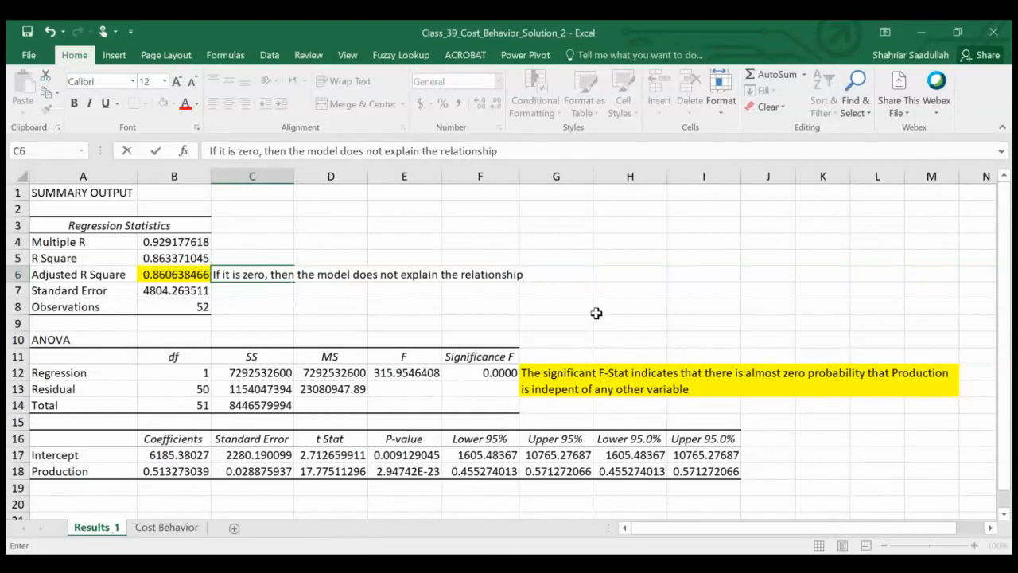
text( and if it is 1, then i)
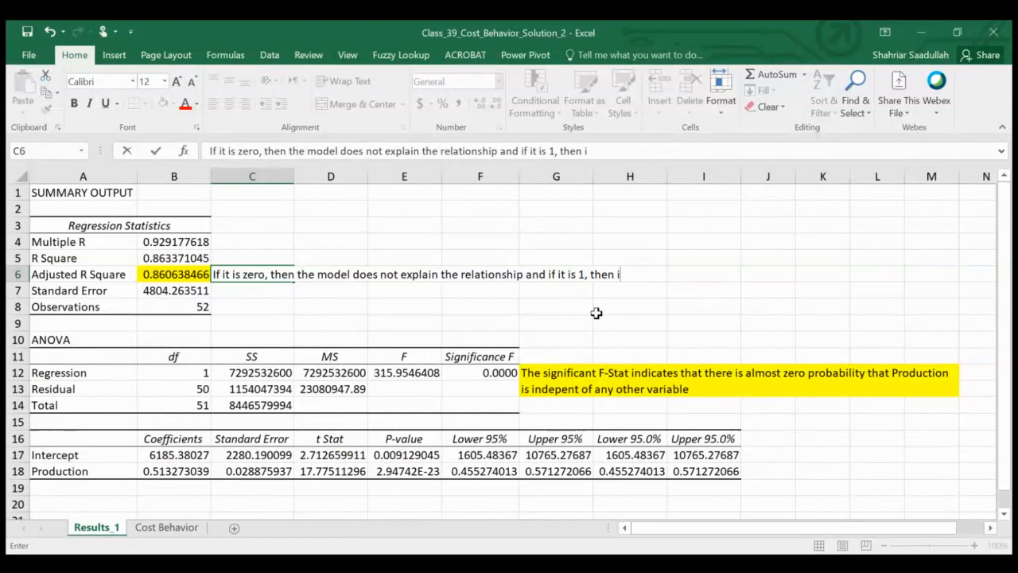
key(BackSpace)
text(the model)
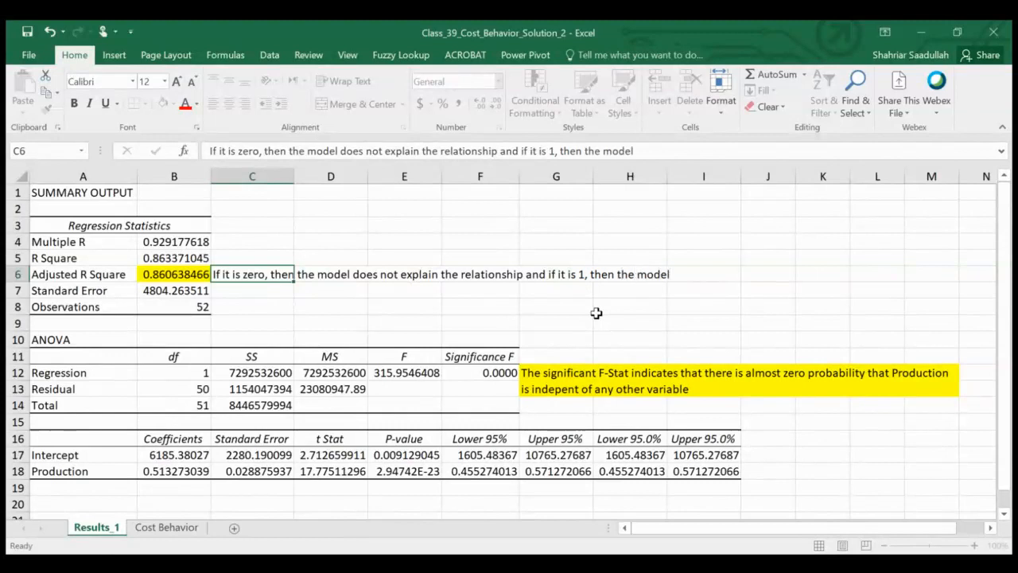
key(Return)
key(Up)
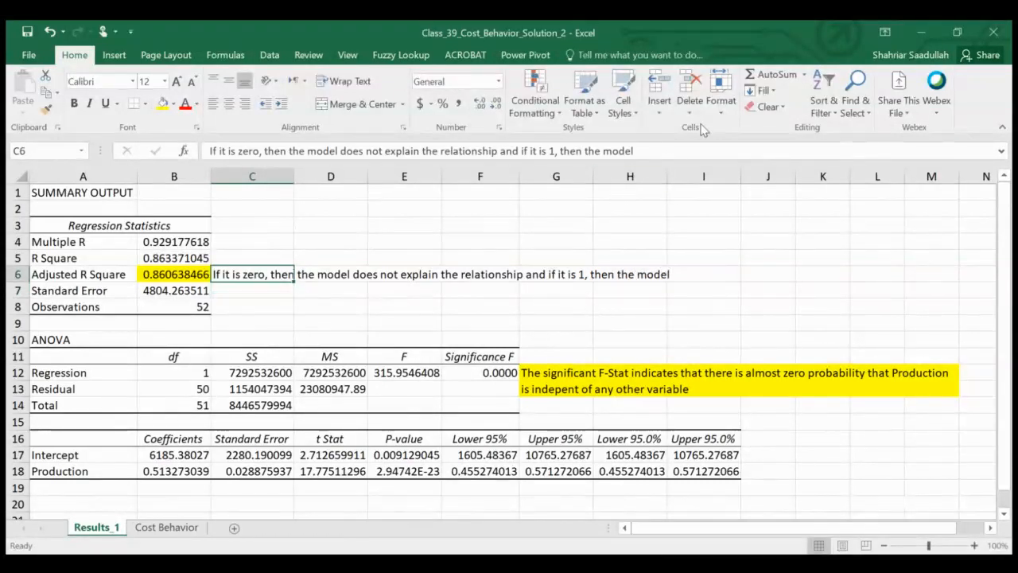
Step: Complete the Adjusted R Square note in C6 by adding "perfectly explains the relationship" at its end
click(680, 149)
text(perf)
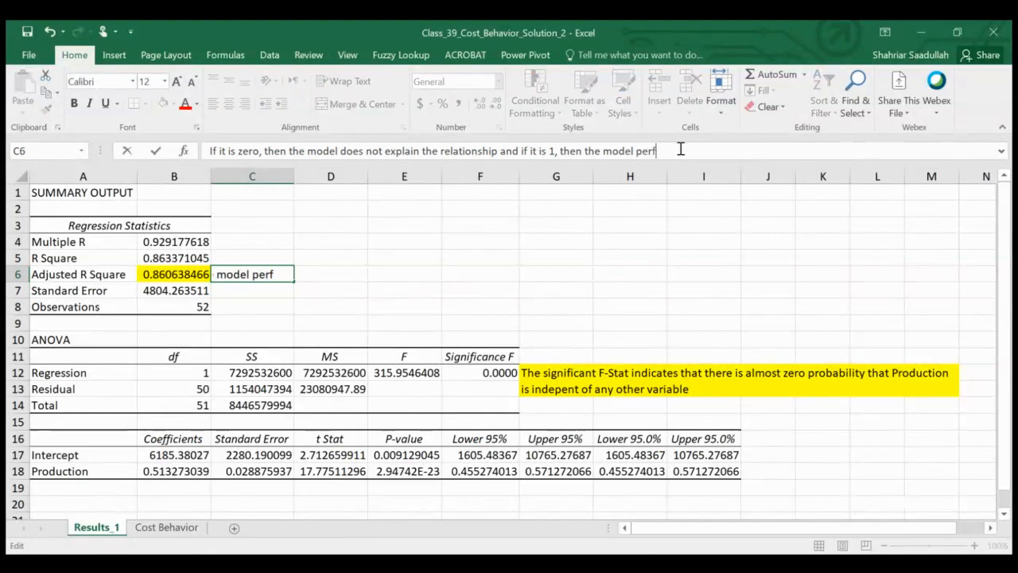
text(ectly explain)
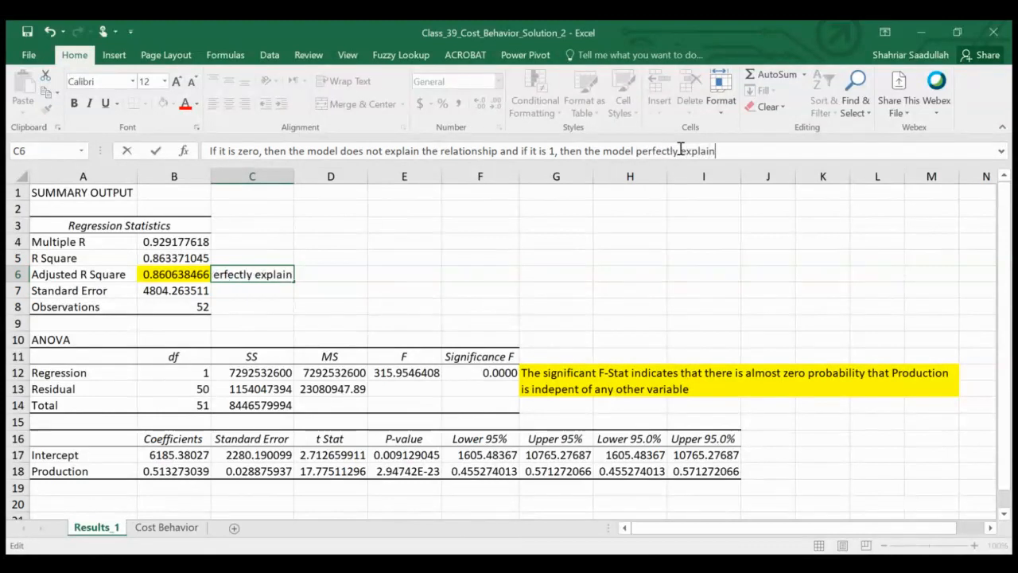
text(s the relationship)
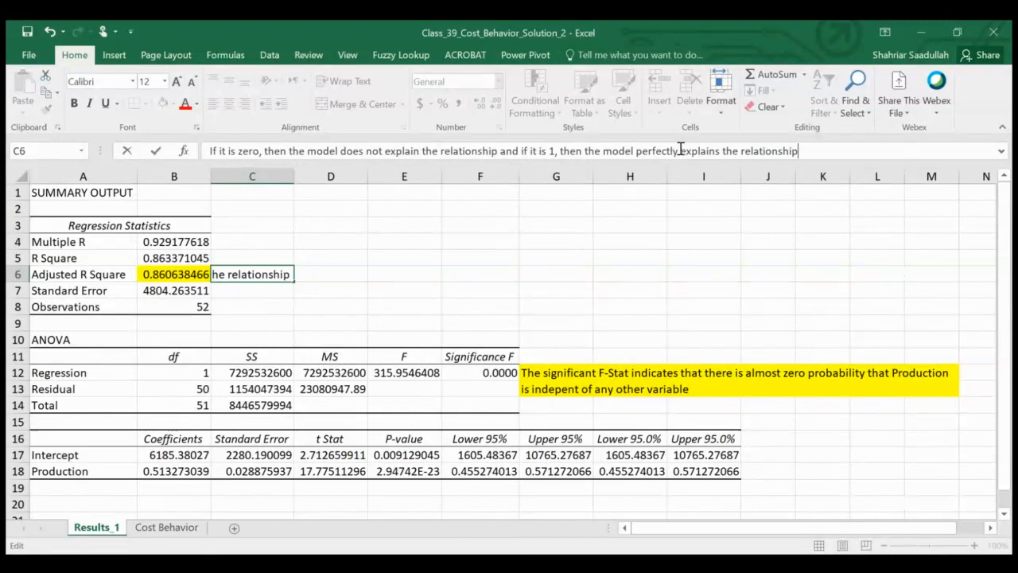
key(Return)
key(Up)
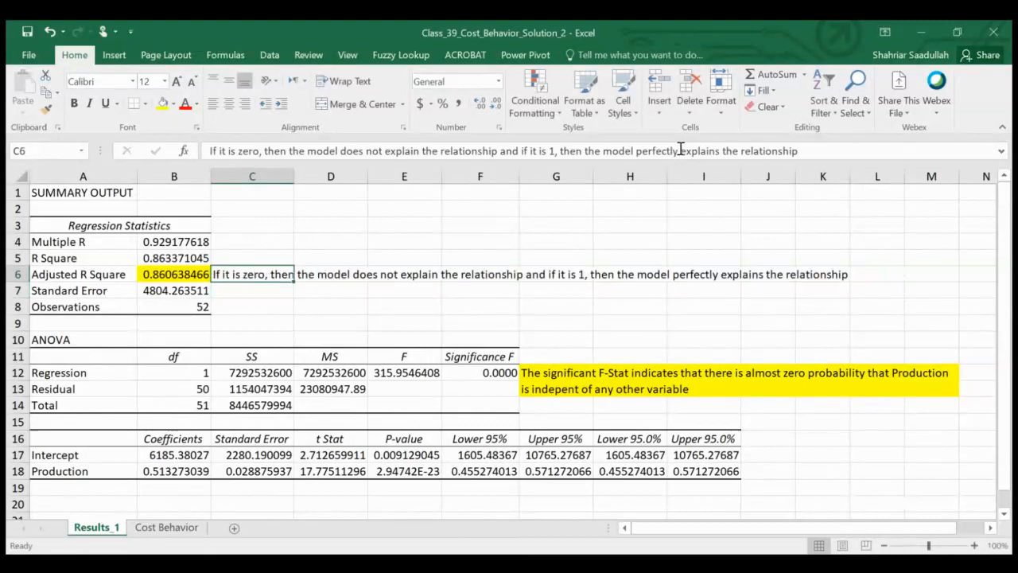
Step: Fill the Adjusted R Square note across C6:K6 with yellow
key(shift+Right)
key(shift+Right)
key(shift+Right)
key(shift+Right)
key(shift+Right)
key(shift+Right)
key(shift+Right)
key(shift+Right)
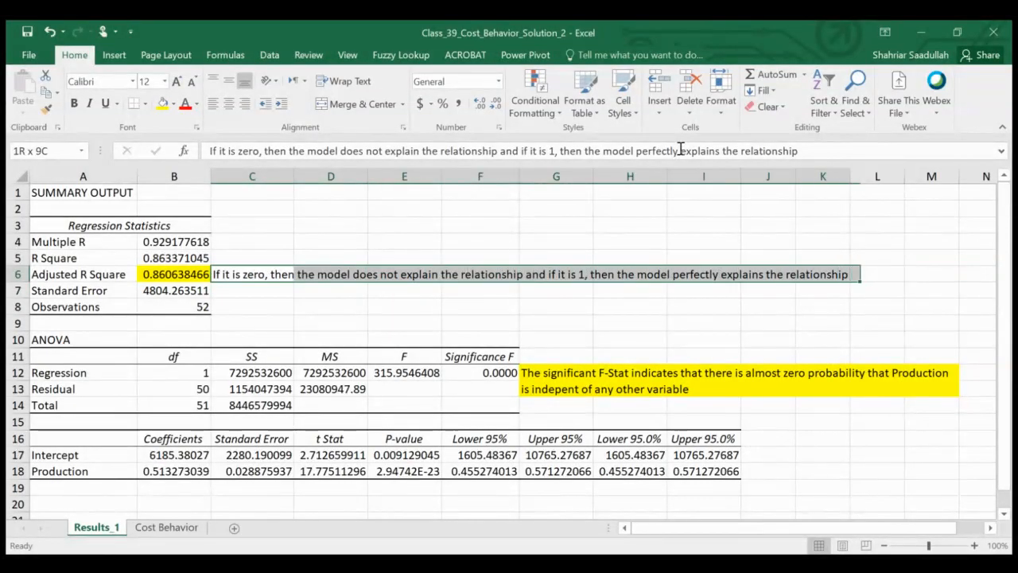
click(163, 104)
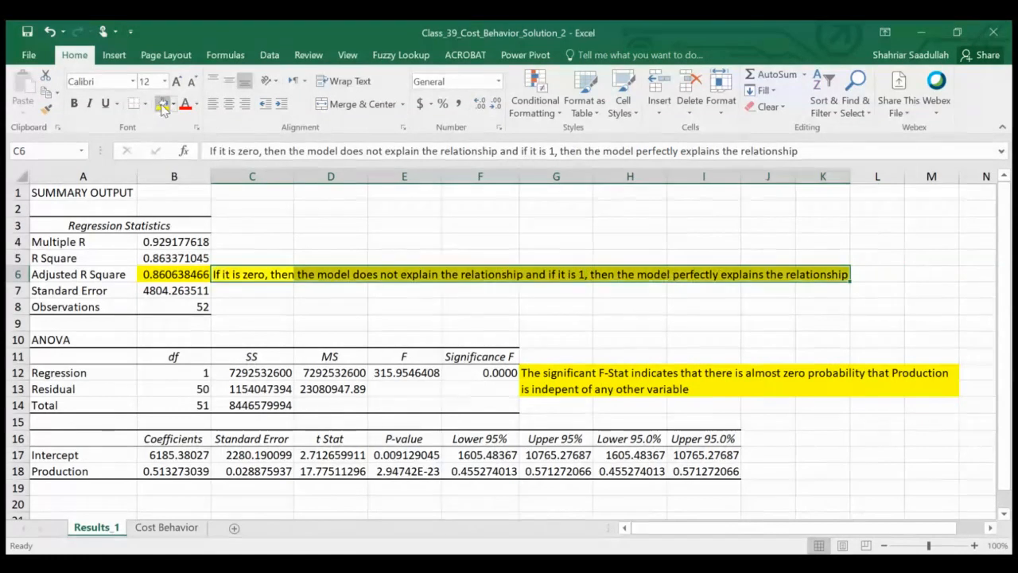
click(268, 318)
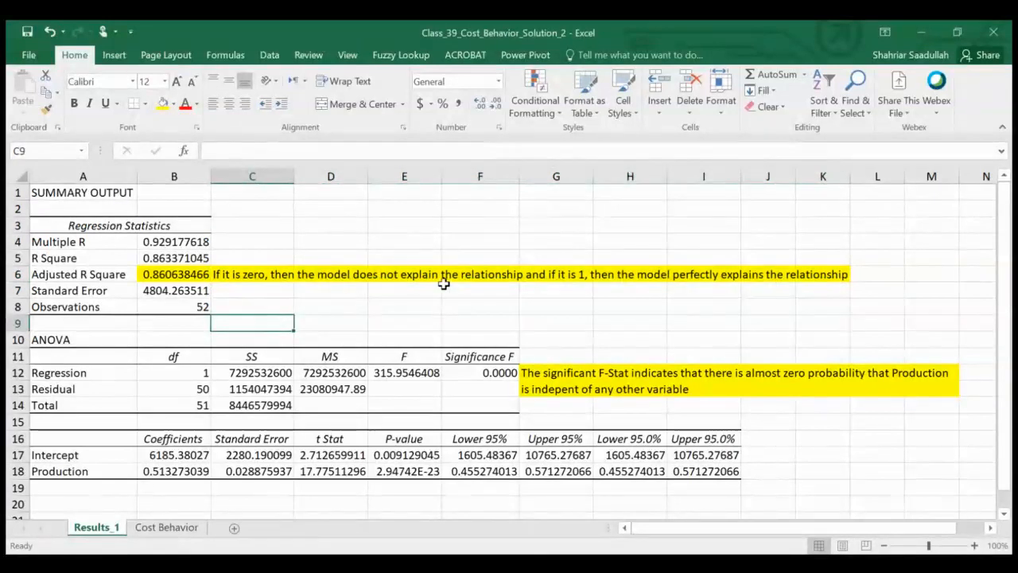
Step: Format the Production P-value in E18 as a number with four decimal places
click(1004, 514)
click(1003, 515)
click(1004, 514)
click(1004, 515)
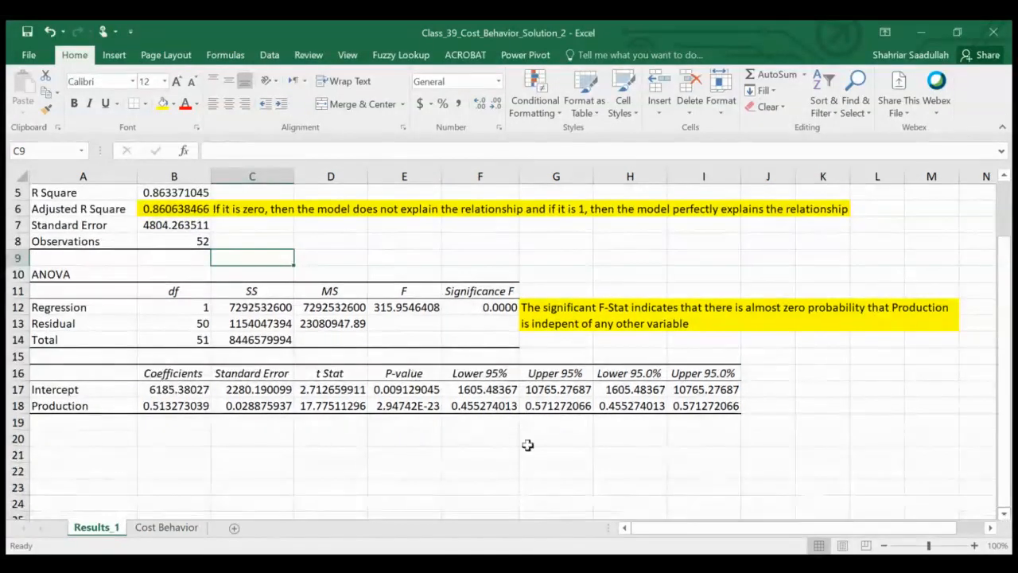
click(338, 405)
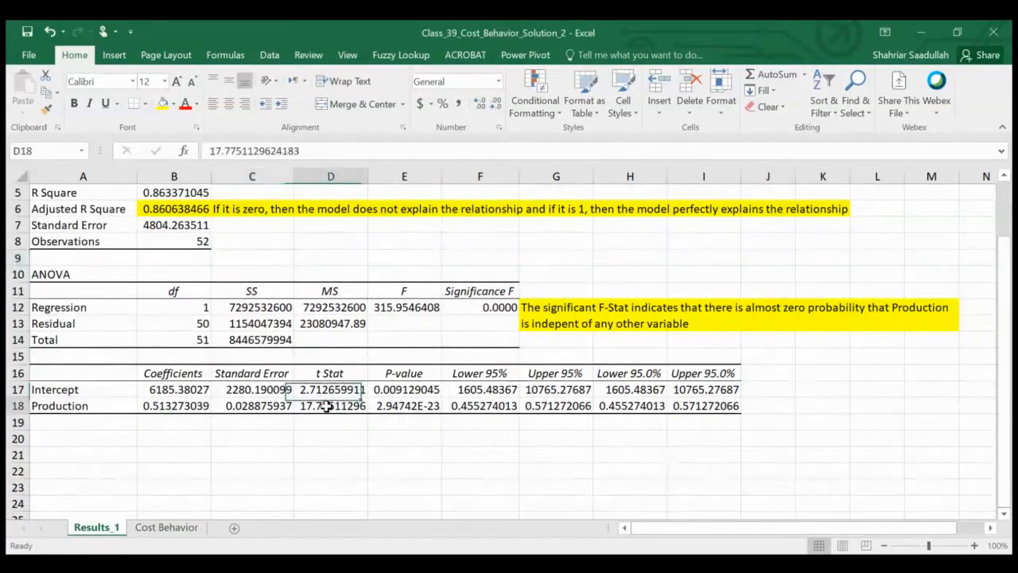
click(420, 404)
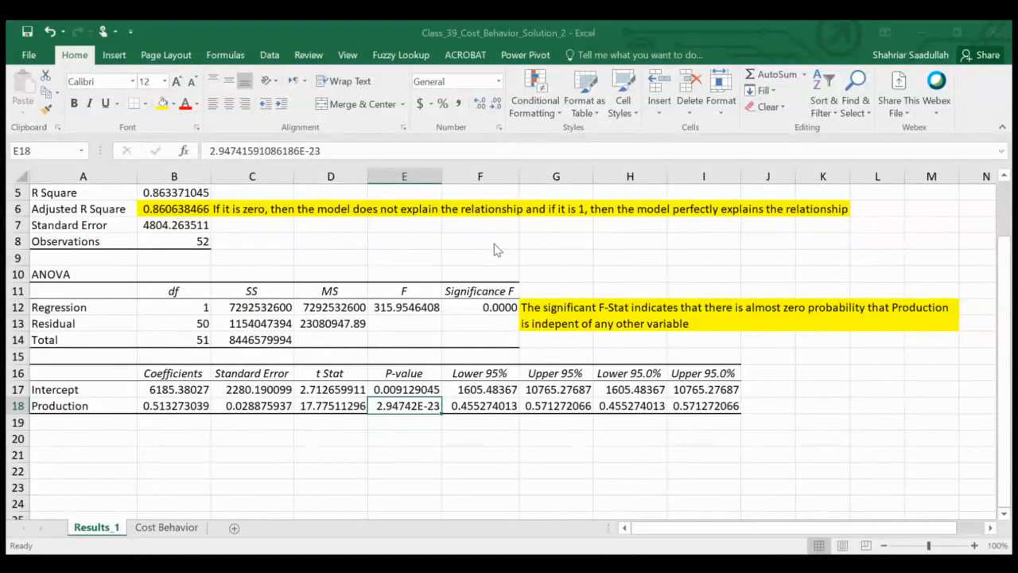
click(553, 499)
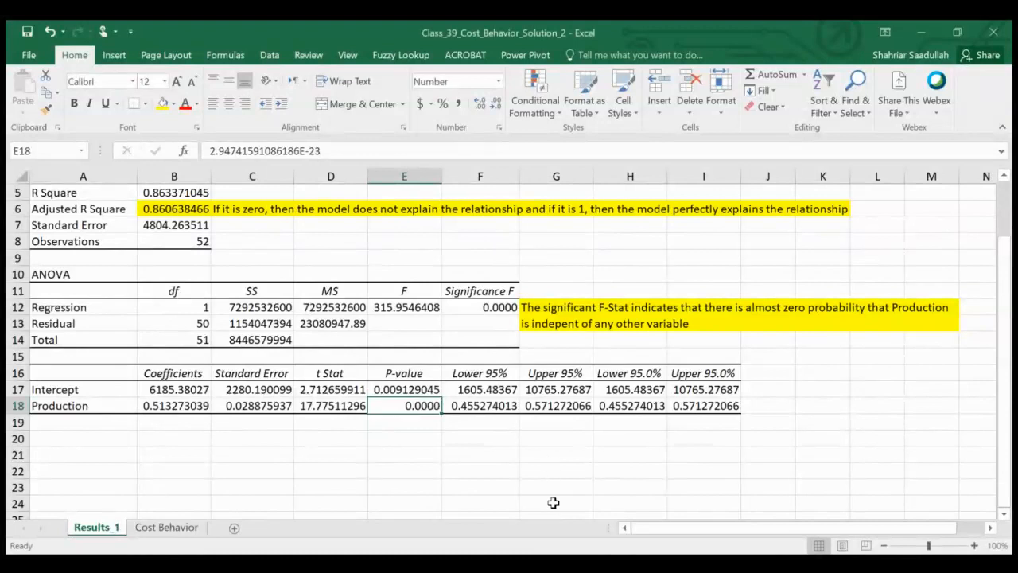
Step: Fill the Production t Stat and P-value cells D18:E18 with yellow
click(371, 390)
drag(348, 399, 410, 404)
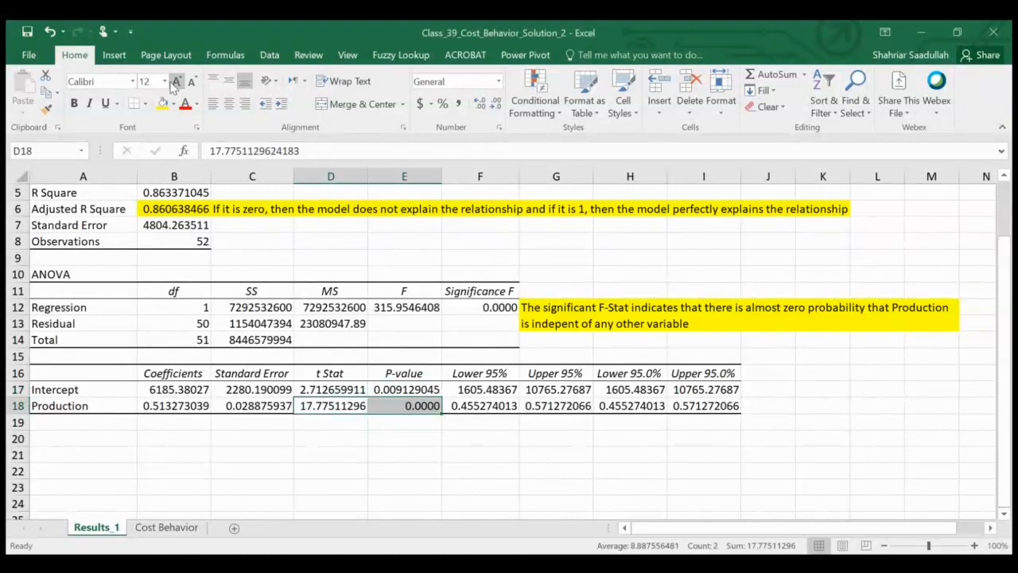
click(166, 106)
Step: Enter in D19: "If the t-stat is 2 or higher with a significant p-value, then the production cost explains the amount of production"
click(342, 426)
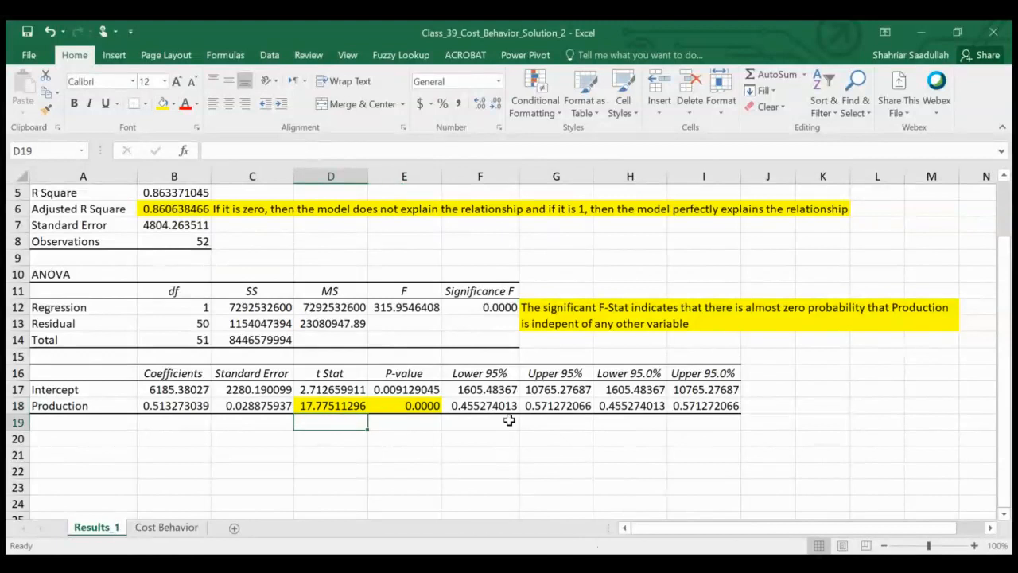
text(If the t-)
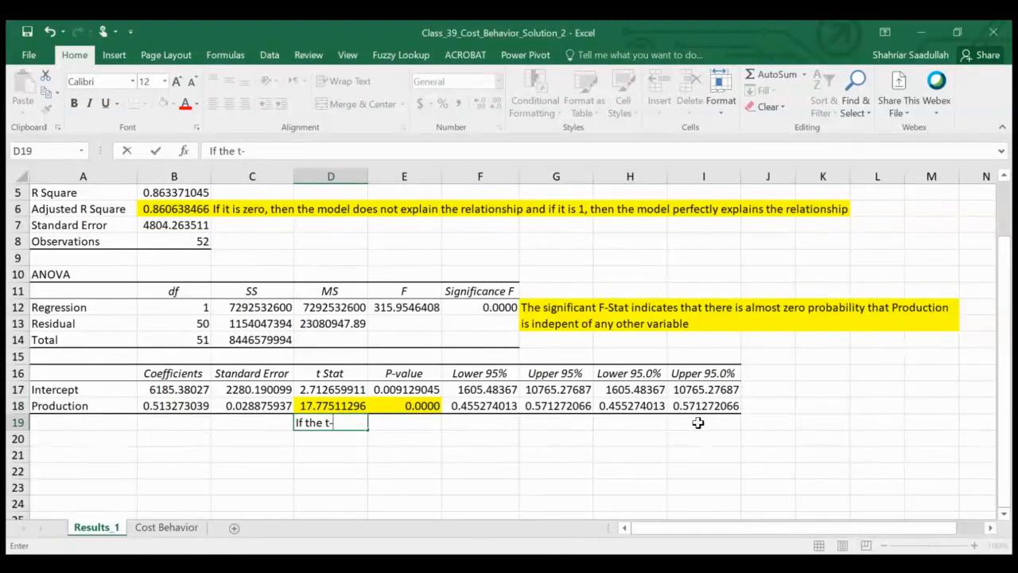
text(stat is 2 or hi)
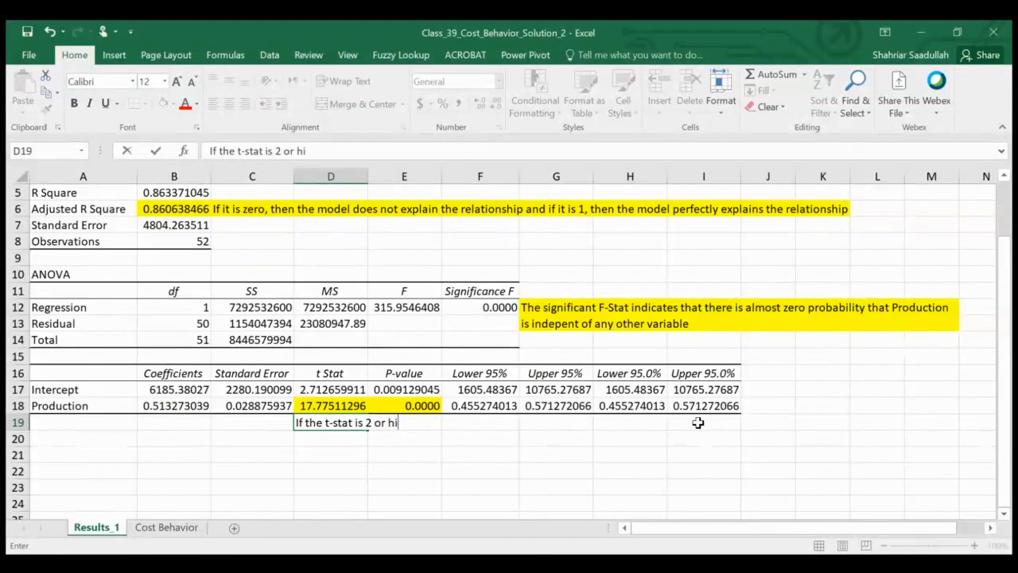
text(gher with a sign)
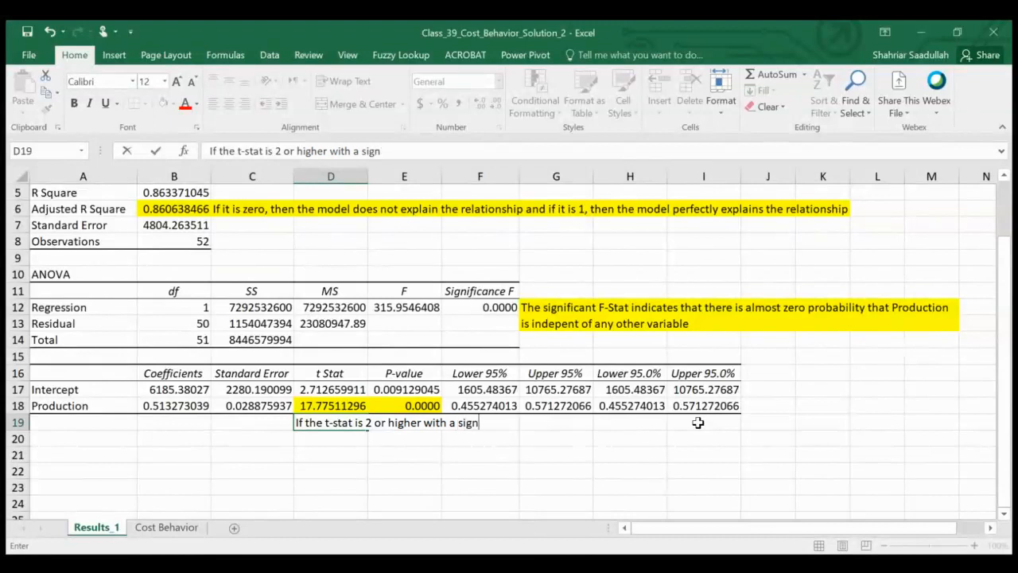
text(ificant p-value, t)
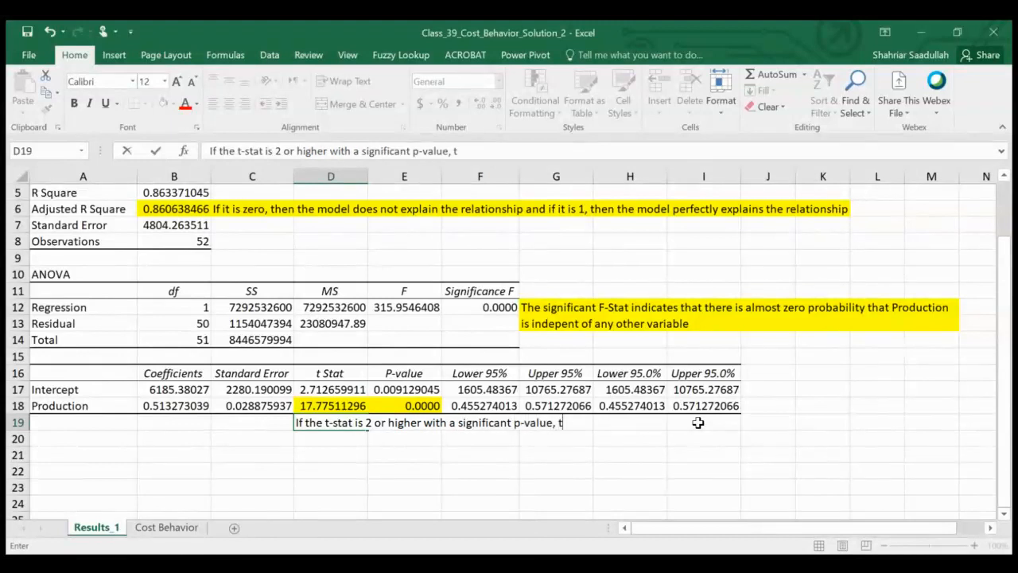
text(he )
text( the productio)
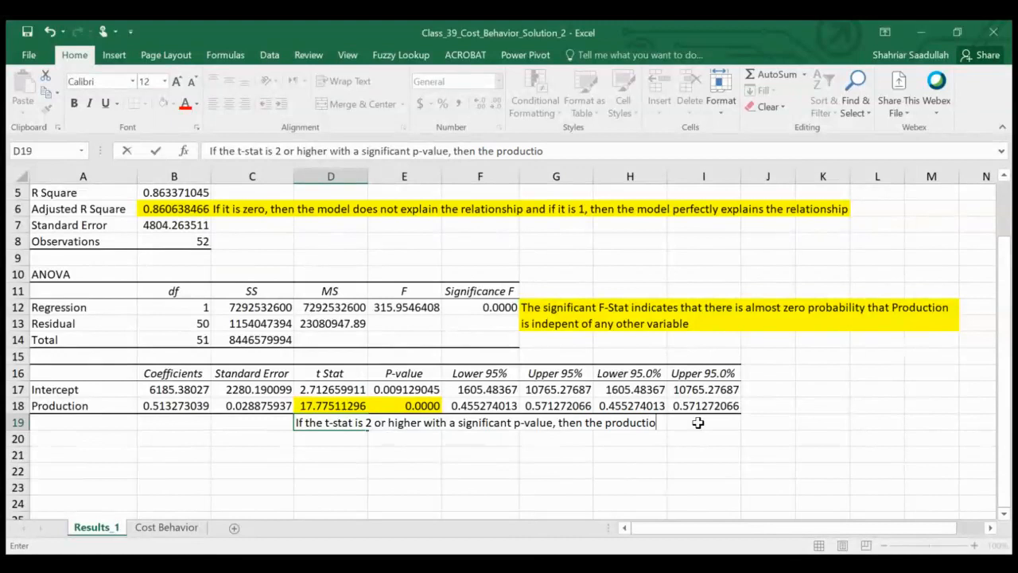
text(n cost explain)
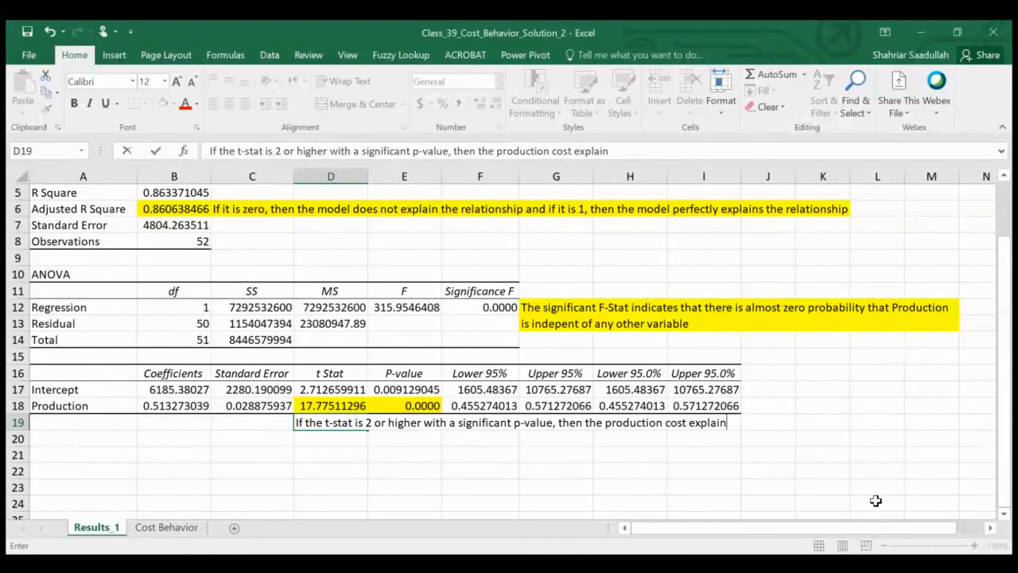
text(s the amount of )
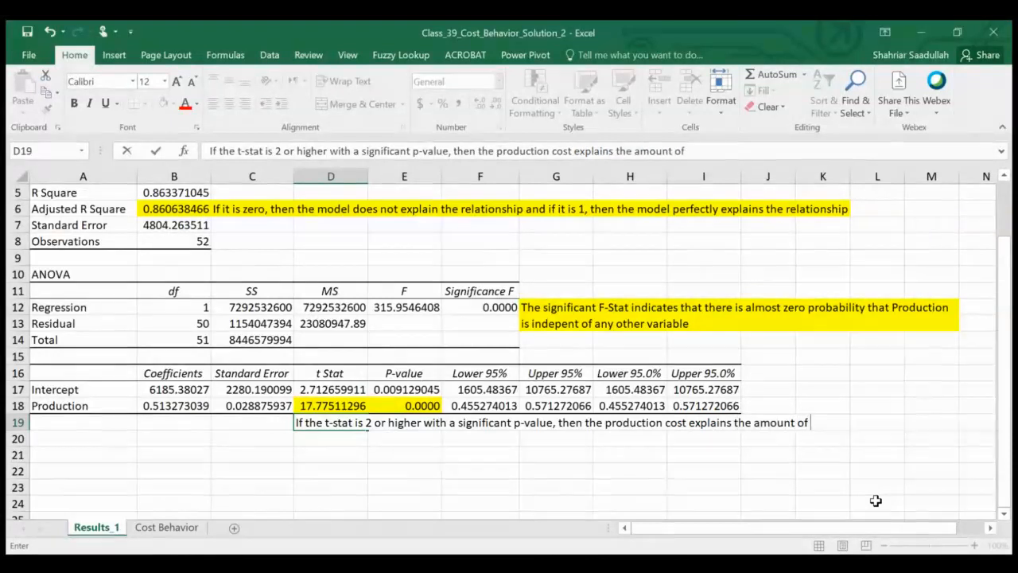
text(production)
key(Return)
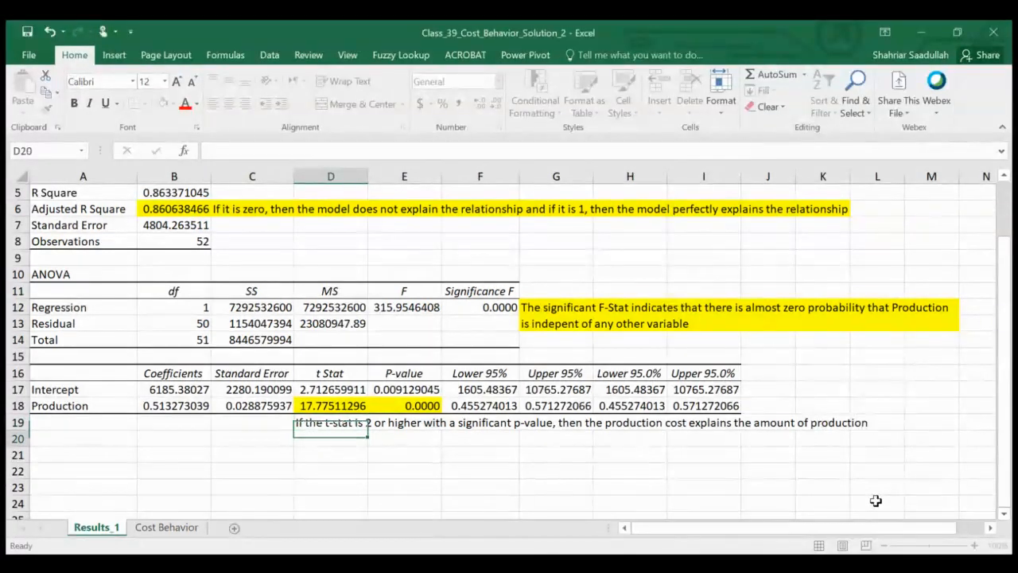
Step: Fill the t-stat note across D19:L19 with yellow
key(Up)
key(shift+Right)
key(shift+Right)
key(shift+Right)
key(shift+Right)
key(shift+Right)
key(shift+Right)
key(shift+Right)
key(shift+Right)
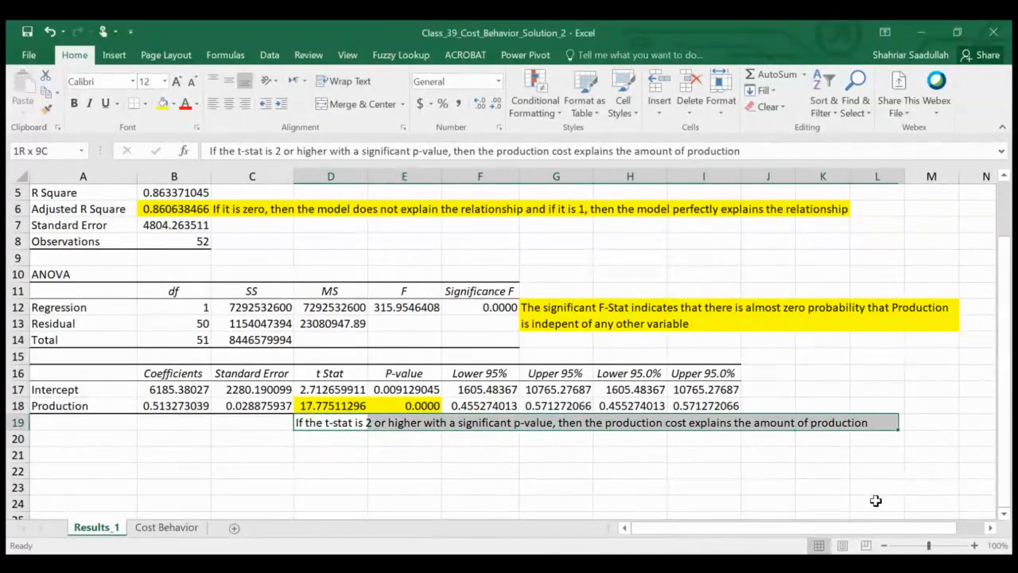
click(163, 104)
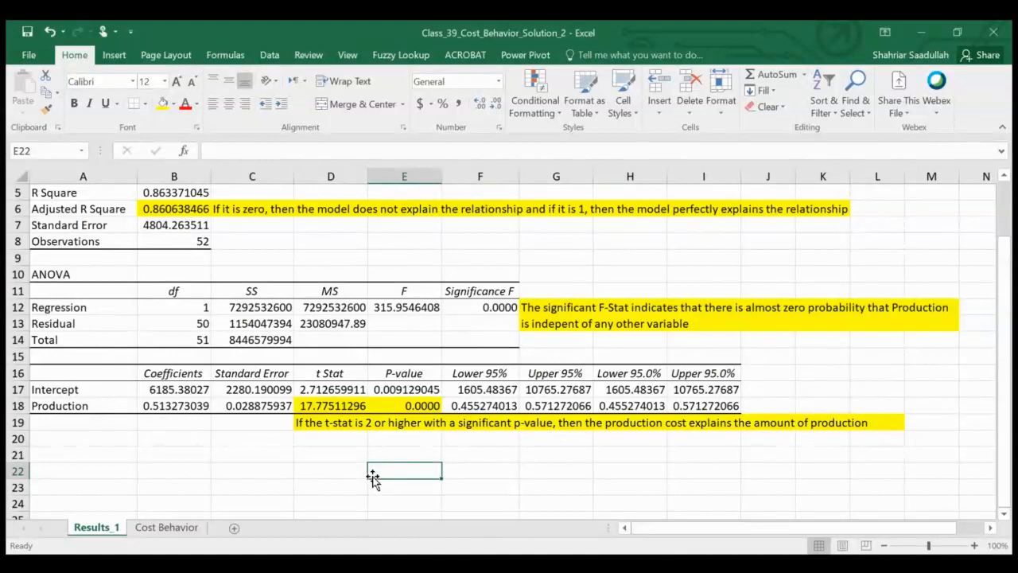
click(94, 388)
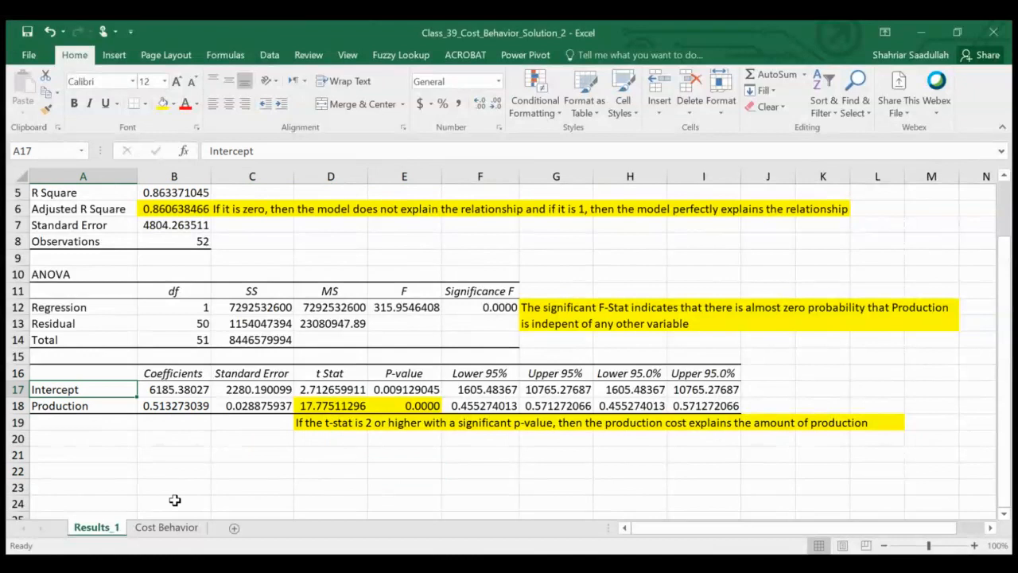
Step: Fill the Intercept label and its coefficient in A17:B17 with green
key(shift+Right)
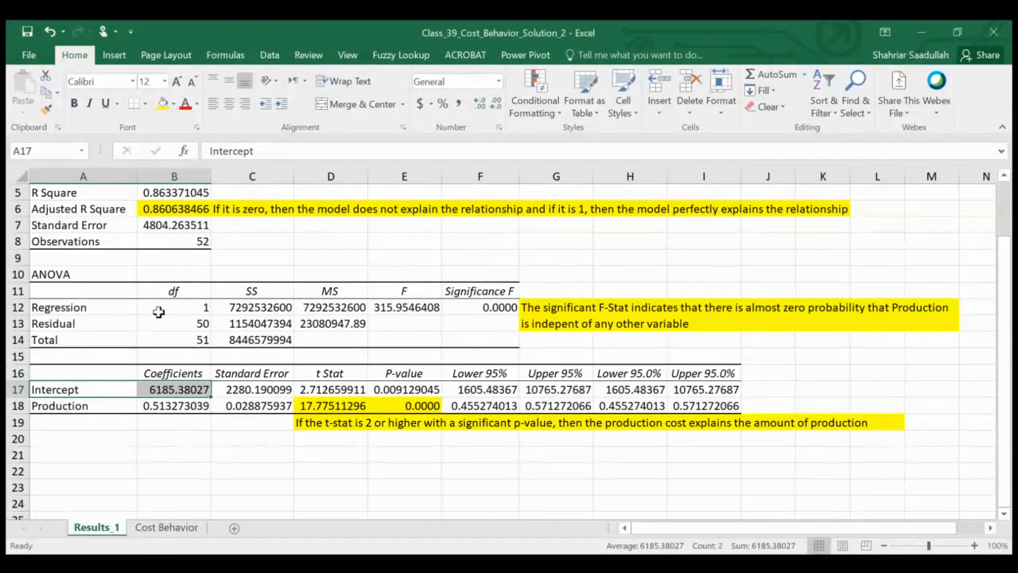
click(163, 104)
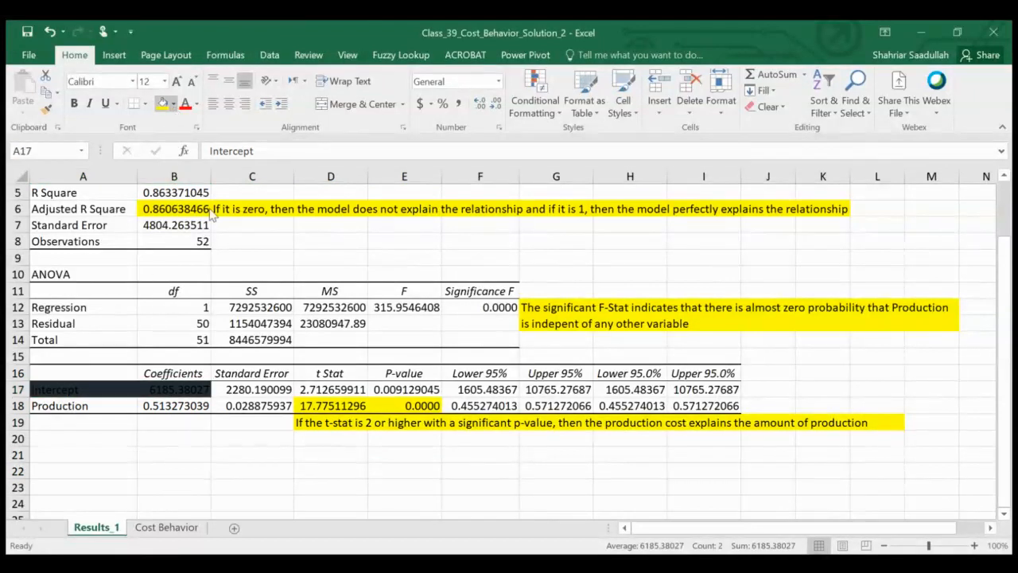
click(213, 223)
key(Down)
key(Down)
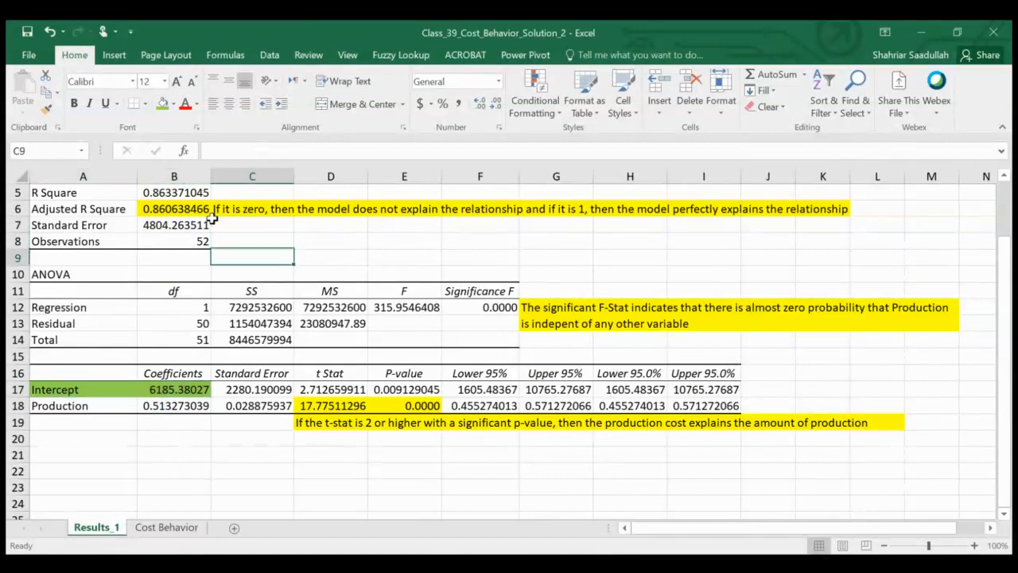
key(Down)
key(Down)
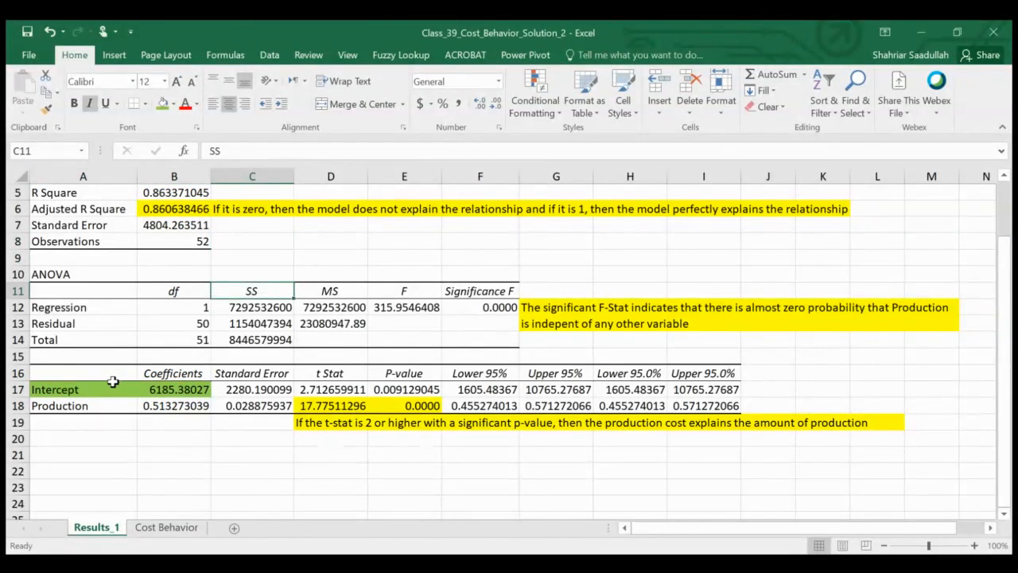
Step: Fill A21 with green and enter "Fixed Cost = $6,185.38" in it
click(100, 455)
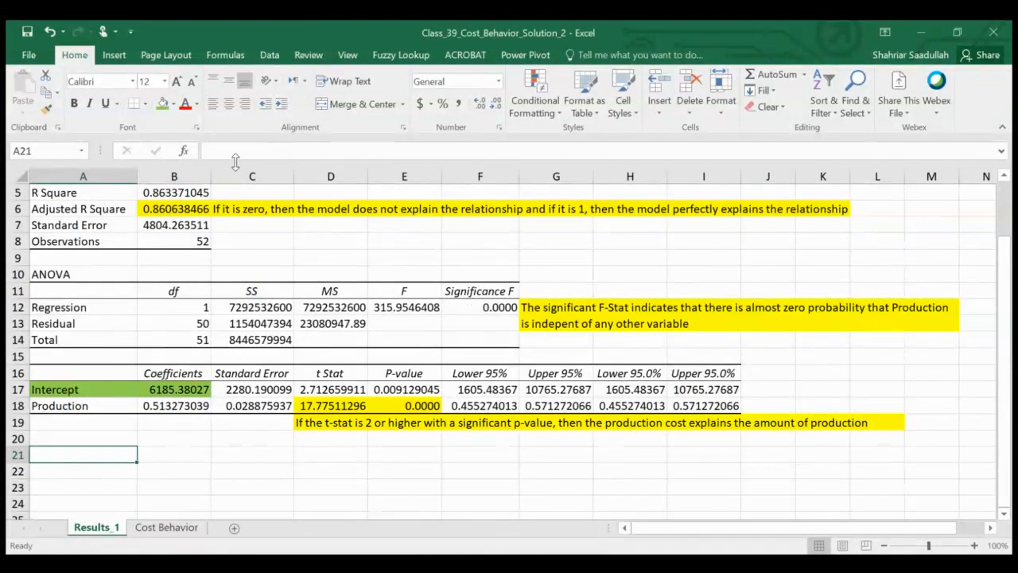
click(161, 107)
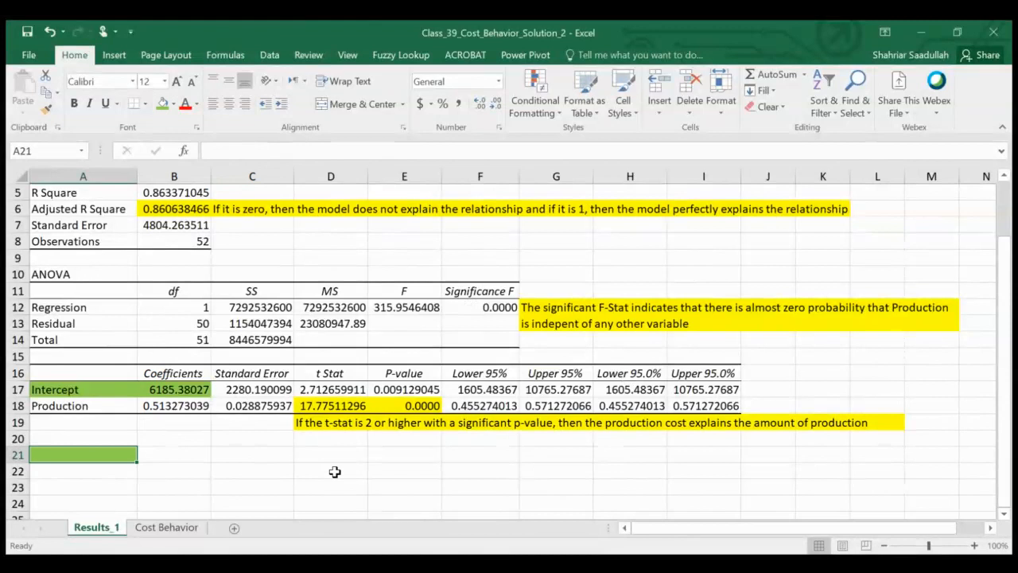
text(Fi)
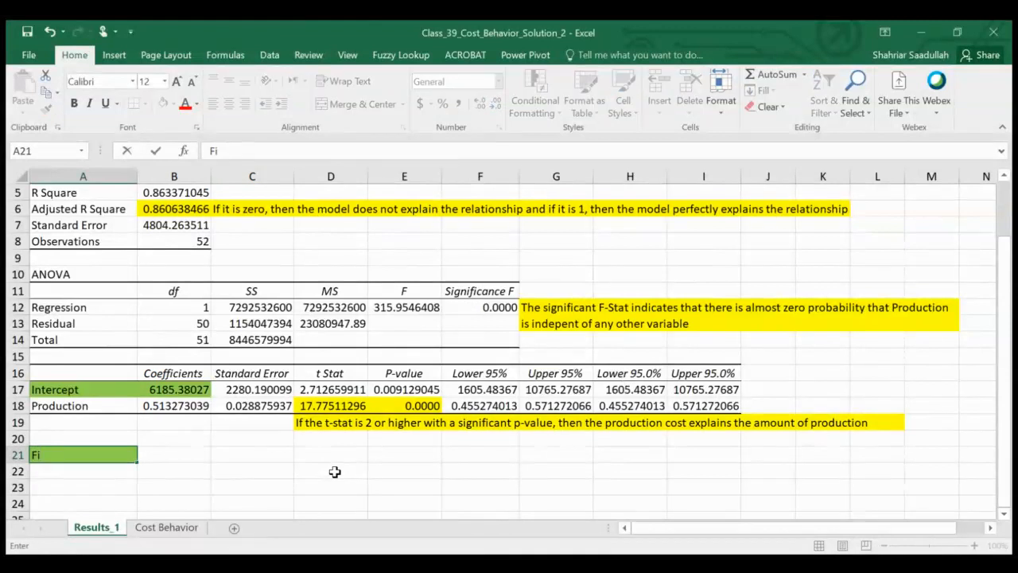
text(xed Cost = $)
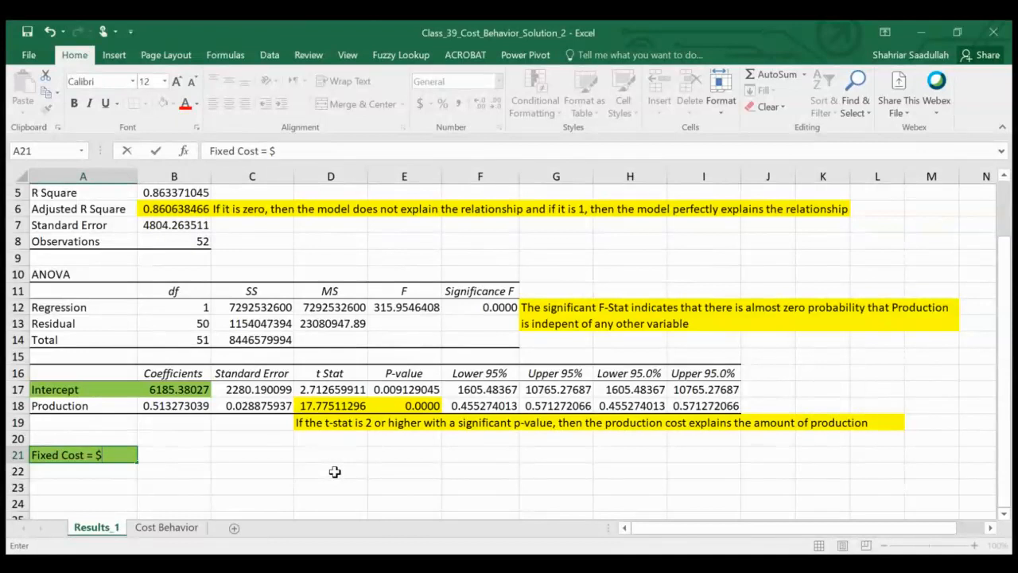
text(6,185.38)
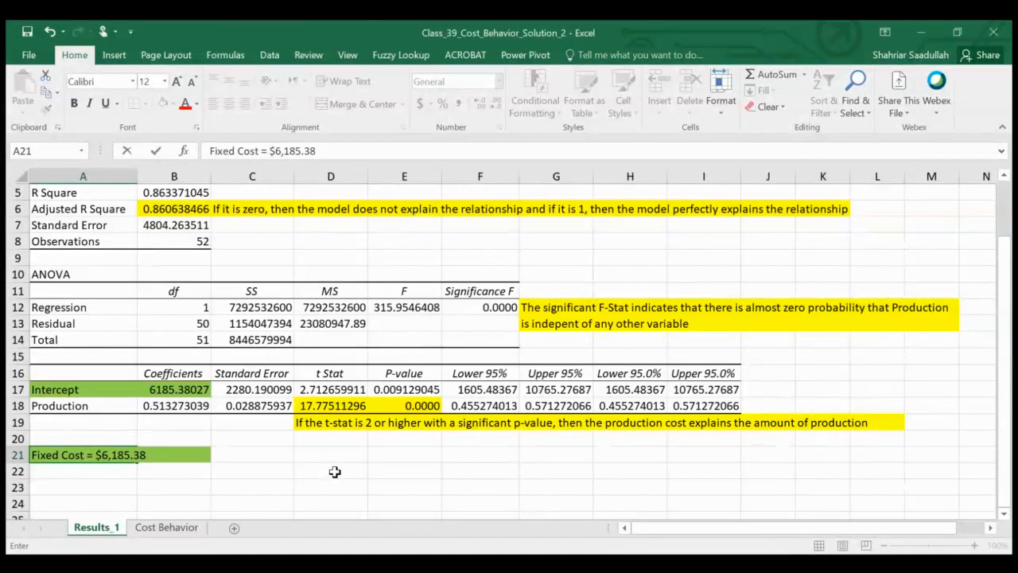
key(Return)
Step: Extend the green fill of the fixed cost note across A21:B21
key(Up)
key(shift+Right)
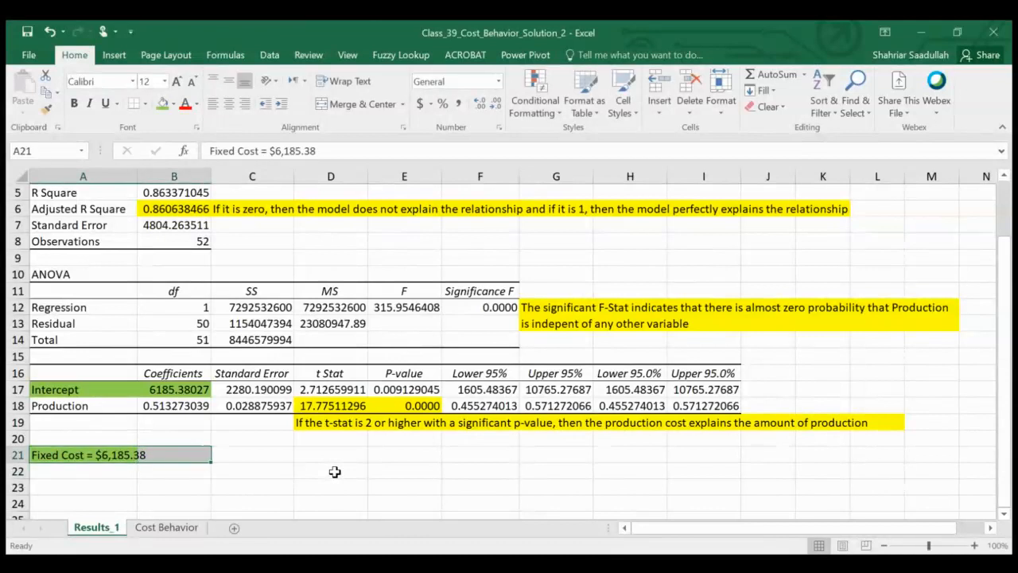
click(161, 103)
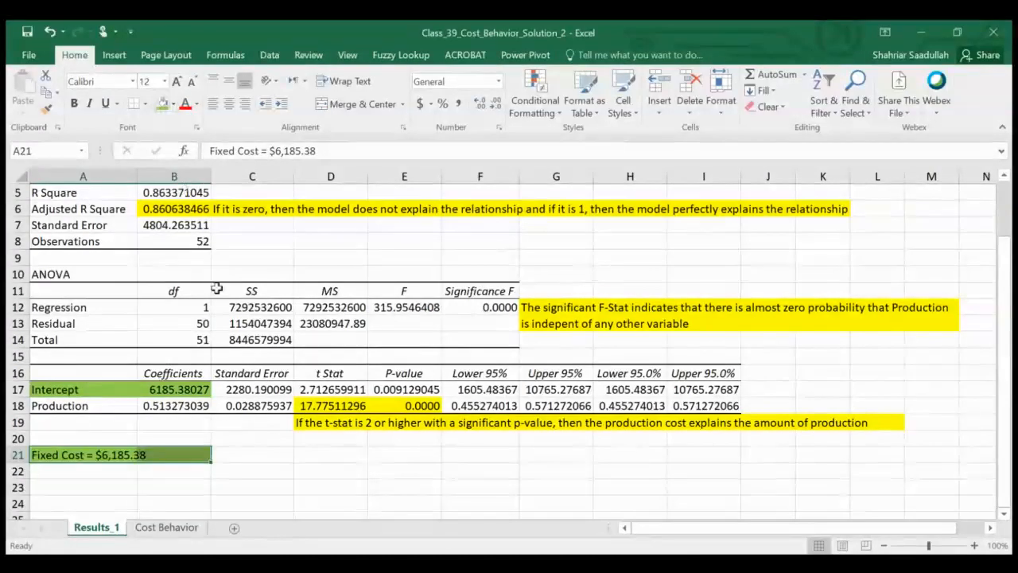
click(96, 478)
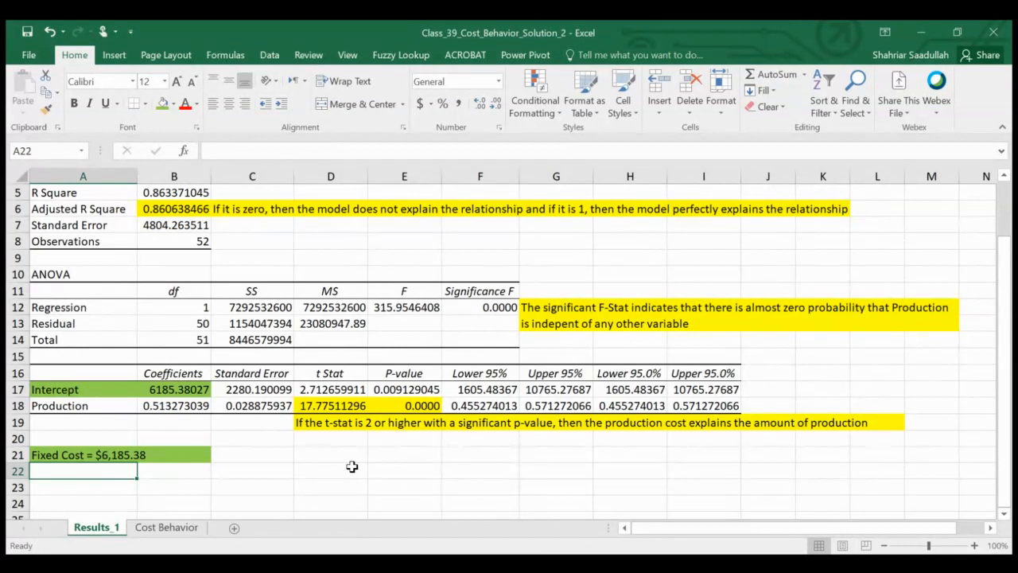
Step: Fill the Production label and its coefficient in A18:B18 with orange
key(Up)
key(Up)
key(Up)
key(Up)
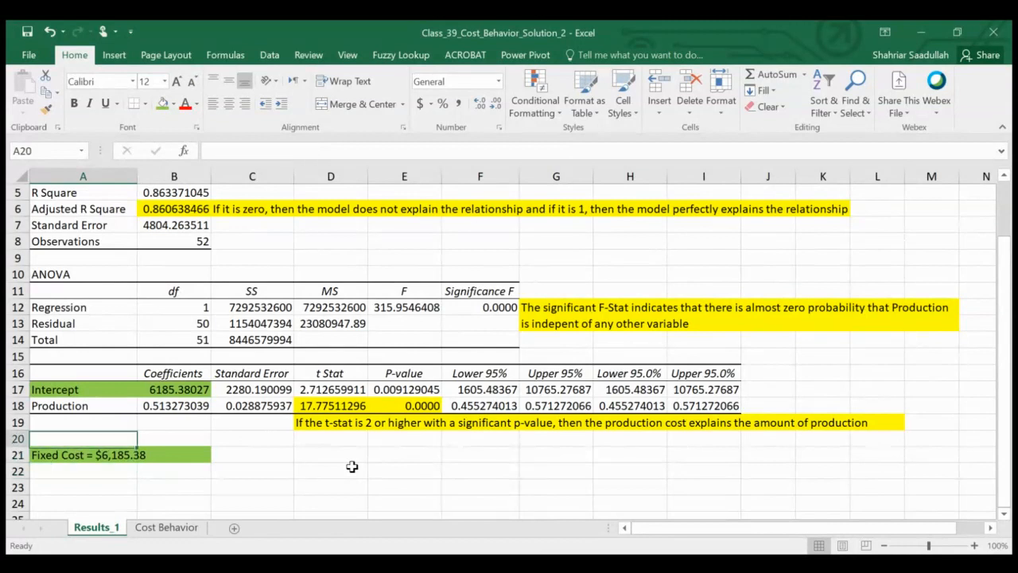
key(shift+Right)
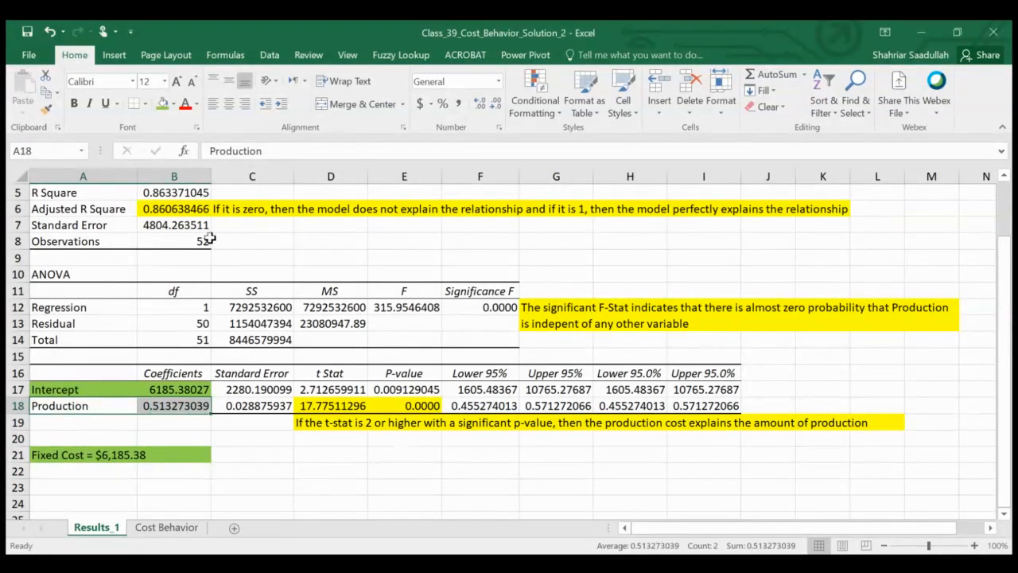
click(164, 103)
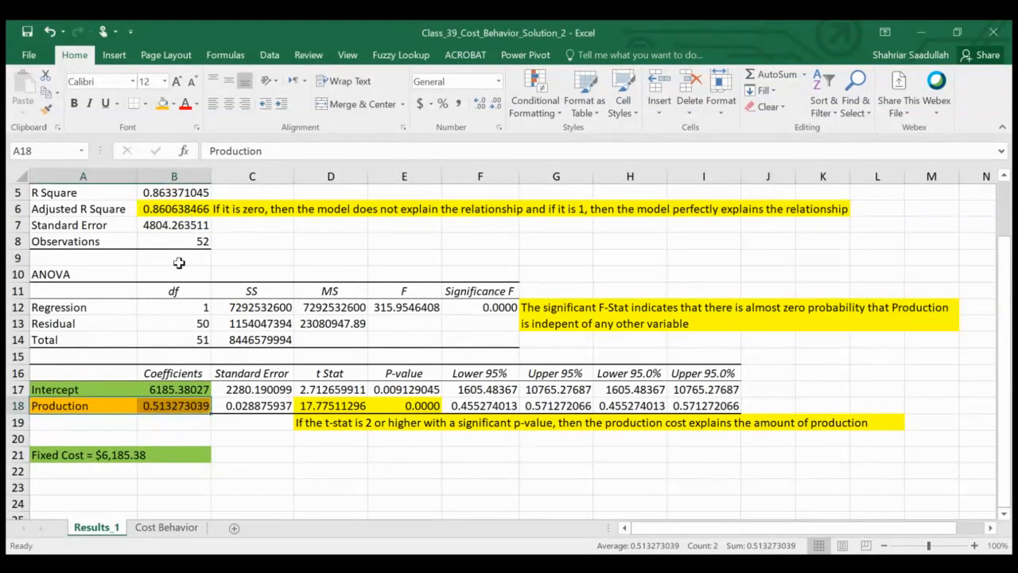
Step: Enter "Variable Cost = $0.51" in A22, directly below the fixed cost note
click(105, 469)
text(C)
key(BackSpace)
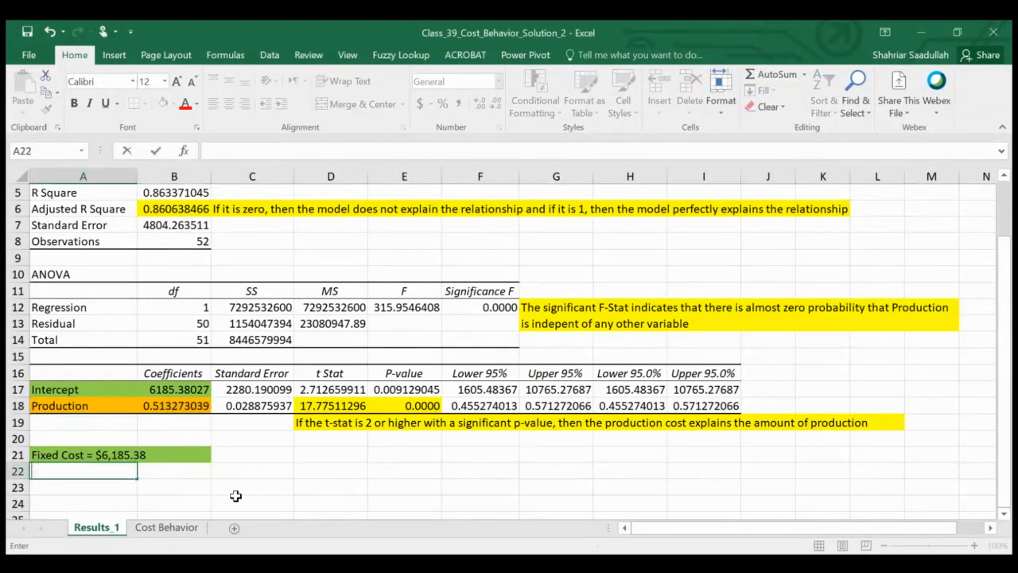
text(Variable Cos)
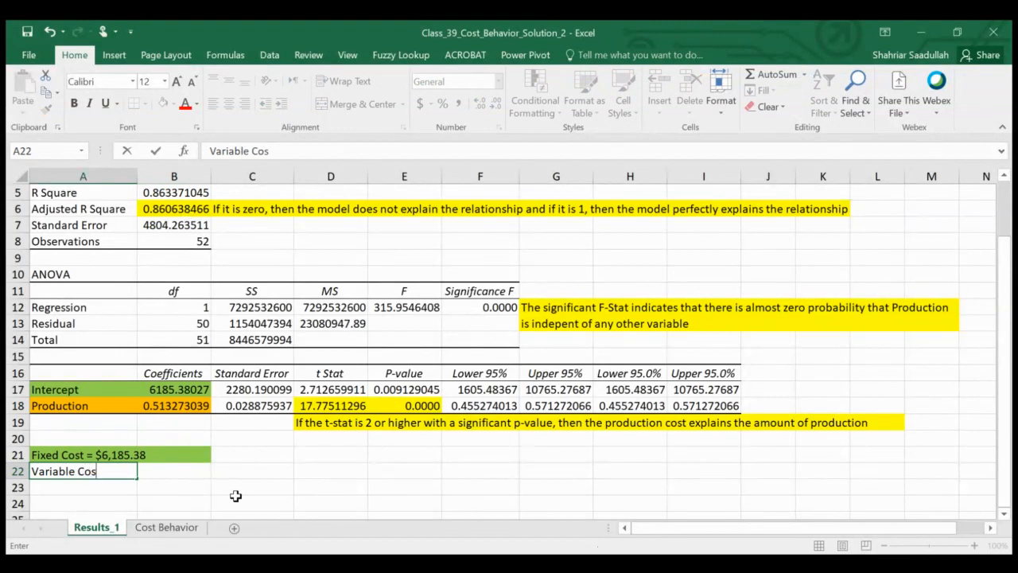
text(t = $0.51)
key(ctrl+Return)
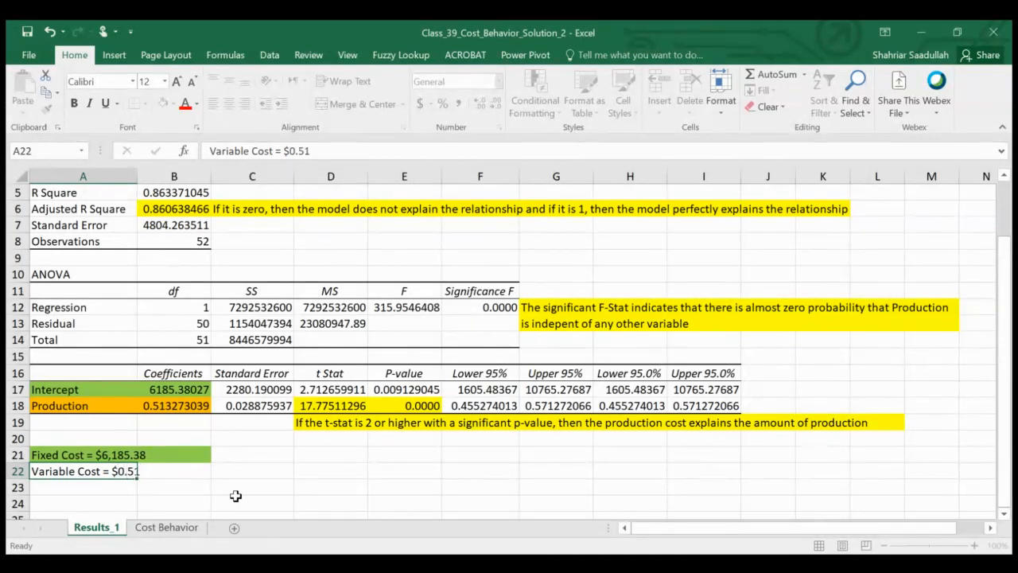
Step: Fill the variable cost note across A22:B22 with orange
key(shift+Right)
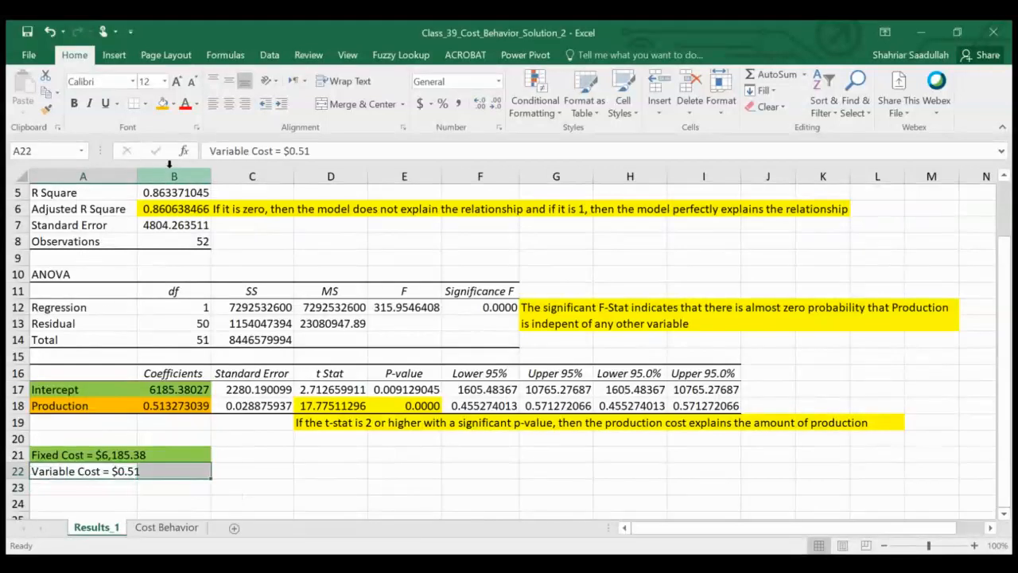
click(163, 104)
click(332, 468)
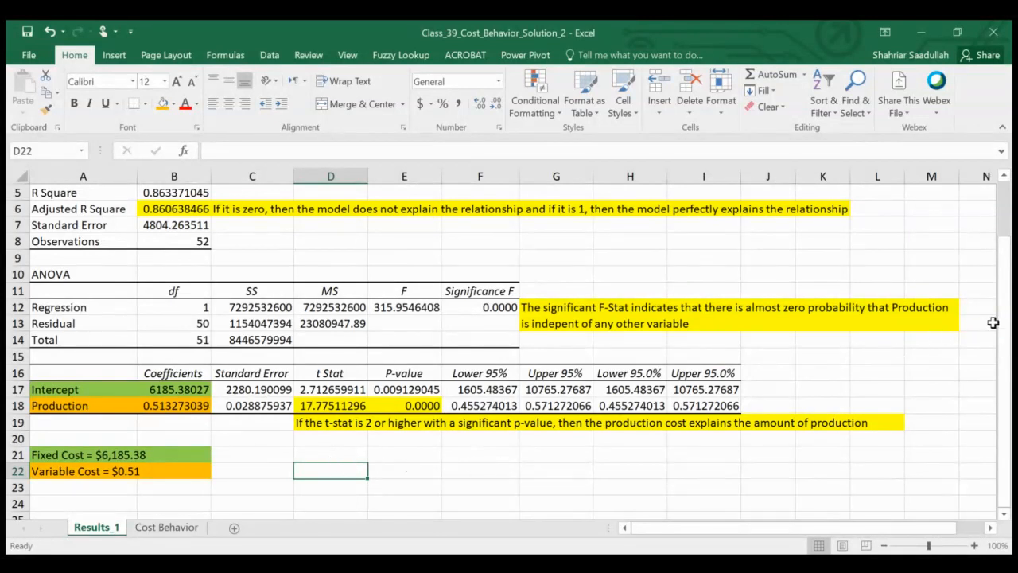
Step: Set up a second regression on the Cost Behavior sheet, with the Total Production Cost column as the Y range
drag(1007, 332, 1011, 259)
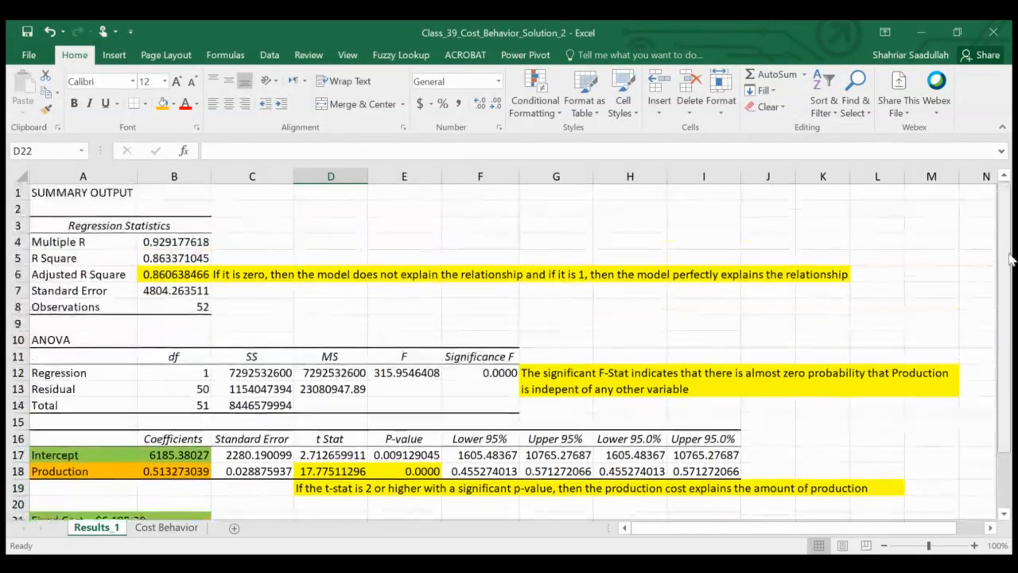
click(167, 528)
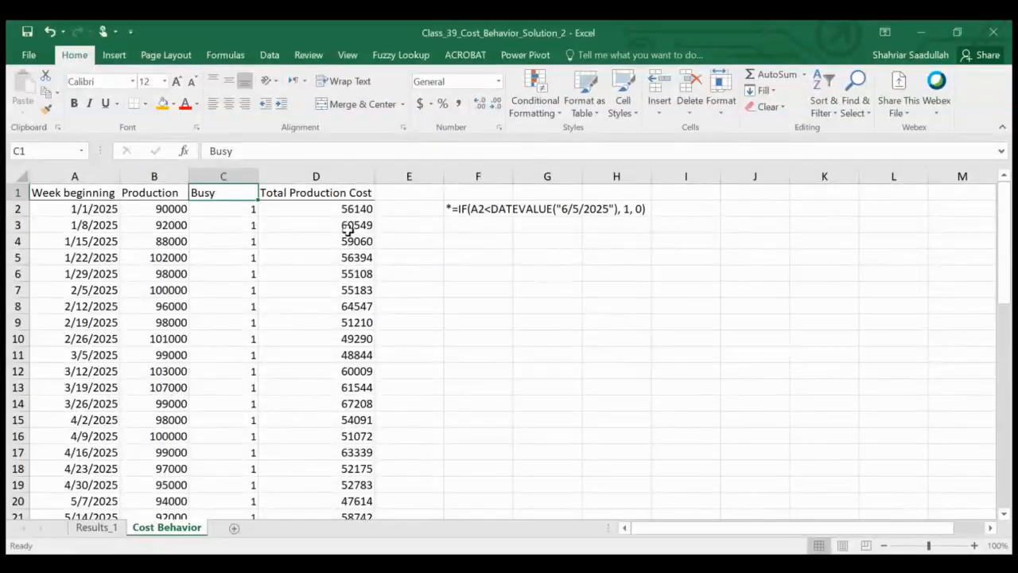
click(270, 55)
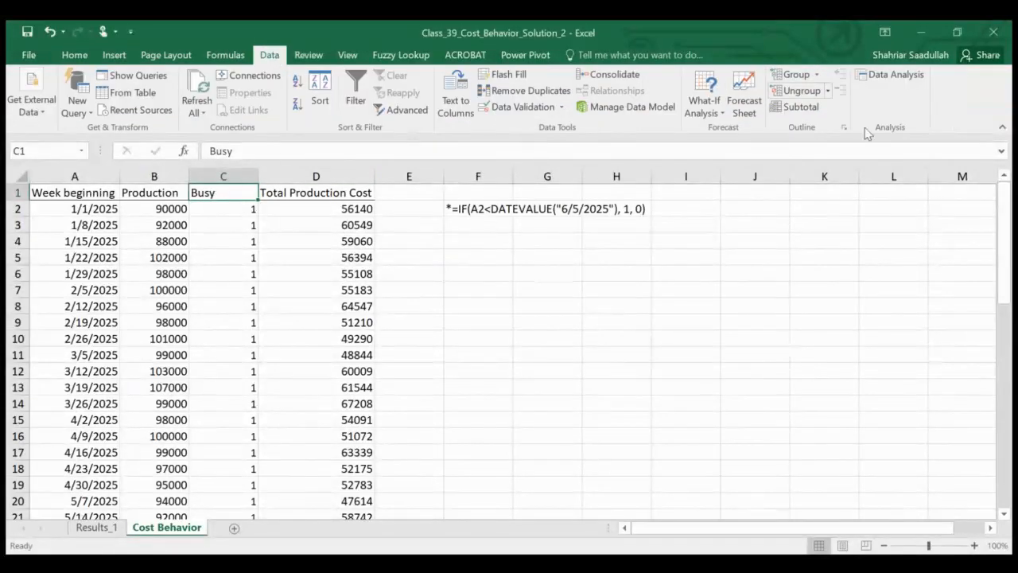
click(865, 76)
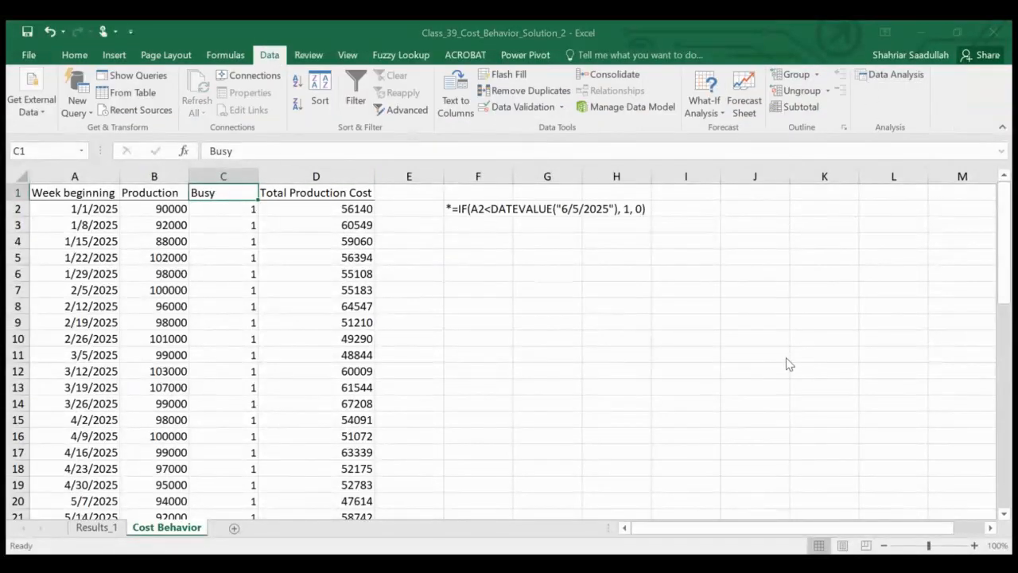
click(860, 339)
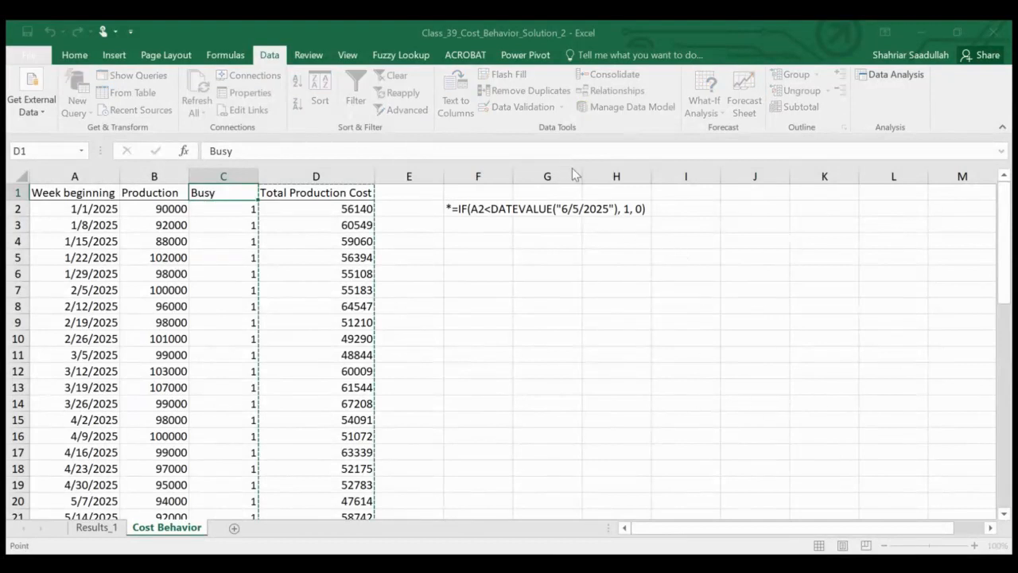
click(626, 224)
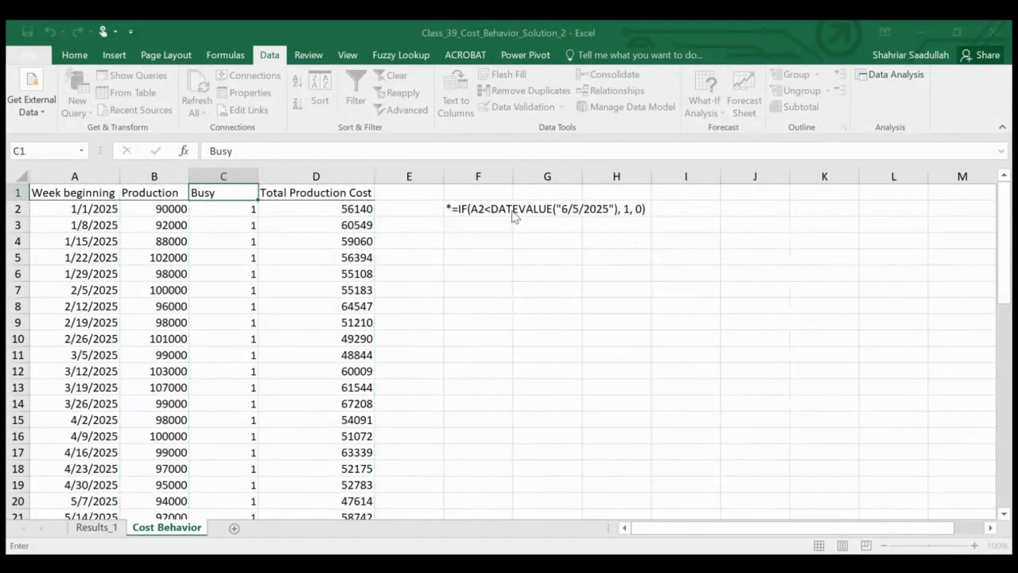
Step: Set the regression's X range to the Production and Busy columns, B1:C53, and run it to a new sheet
click(163, 194)
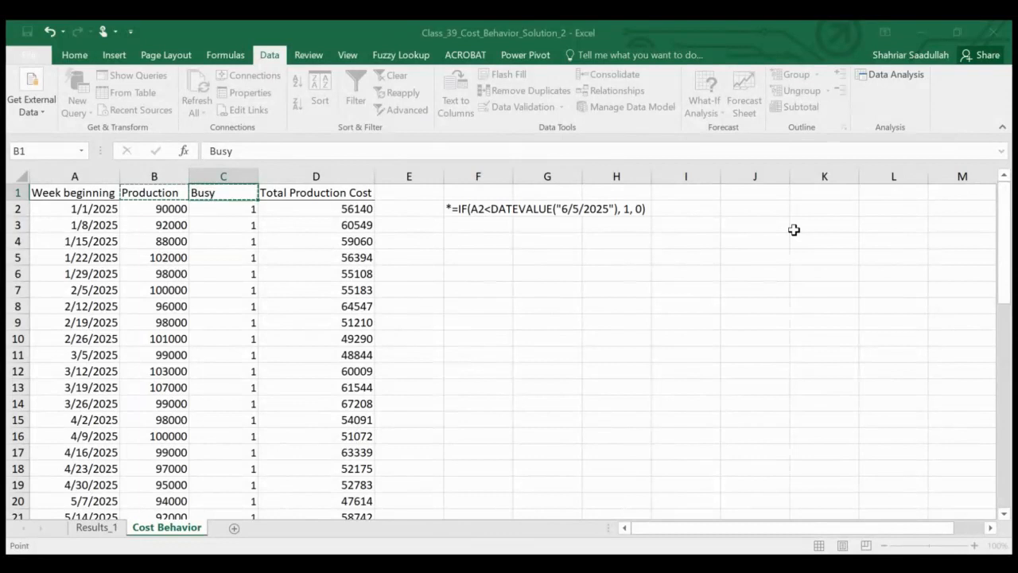
key(shift+Down)
key(shift+Down)
key(shift+Down)
key(shift+Down)
key(shift+Down)
key(shift+Down)
key(shift+Down)
key(shift+Down)
key(shift+Down)
key(shift+Down)
key(shift+Down)
key(shift+Down)
key(shift+Down)
key(shift+Down)
key(shift+Down)
key(shift+Down)
key(shift+Down)
key(shift+Down)
key(shift+Down)
key(shift+Down)
key(shift+Down)
key(shift+Down)
key(shift+Down)
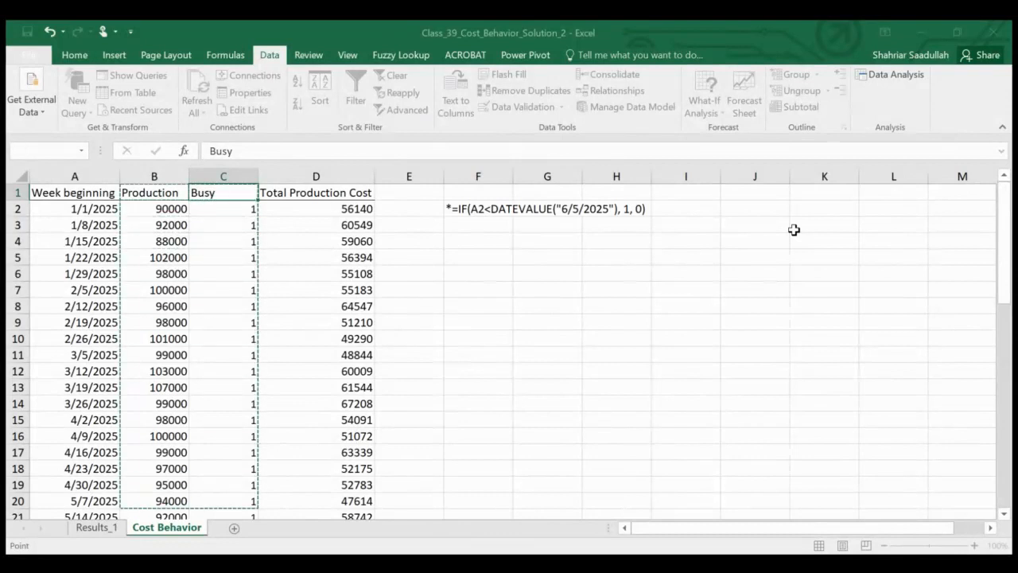
key(shift+Down)
key(shift+Down)
key(shift+Down)
key(shift+Down)
key(shift+Down)
key(shift+Down)
key(shift+Down)
key(shift+Down)
key(shift+Down)
key(shift+Down)
key(shift+Down)
key(shift+Down)
key(shift+Down)
key(shift+Down)
key(shift+Down)
key(shift+Down)
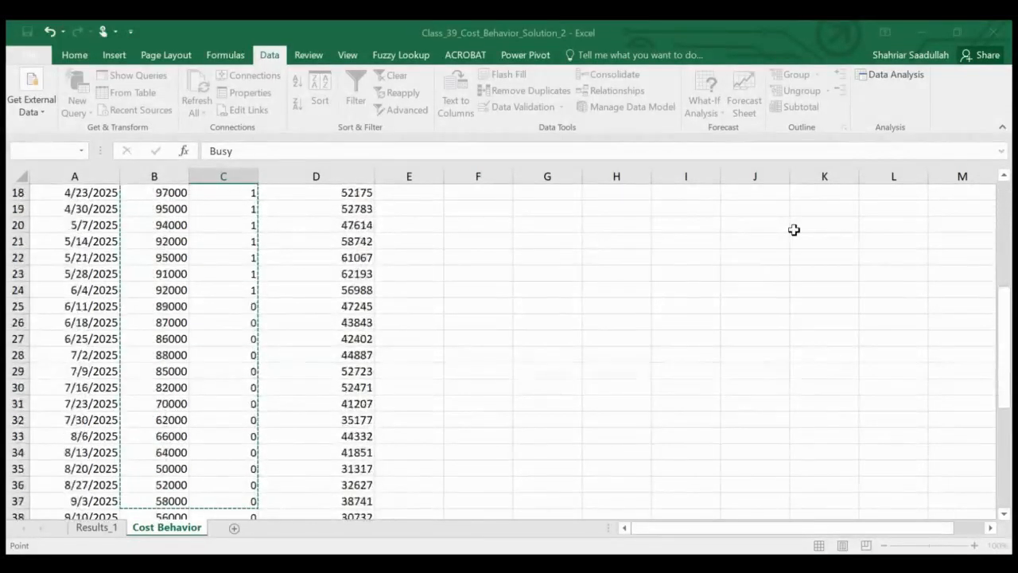
key(shift+Down)
key(shift+Down)
key(shift+Down)
key(shift+Down)
key(shift+Down)
key(shift+Down)
key(shift+Down)
key(shift+Down)
key(shift+Down)
key(shift+Down)
key(shift+Down)
key(shift+Down)
key(shift+Down)
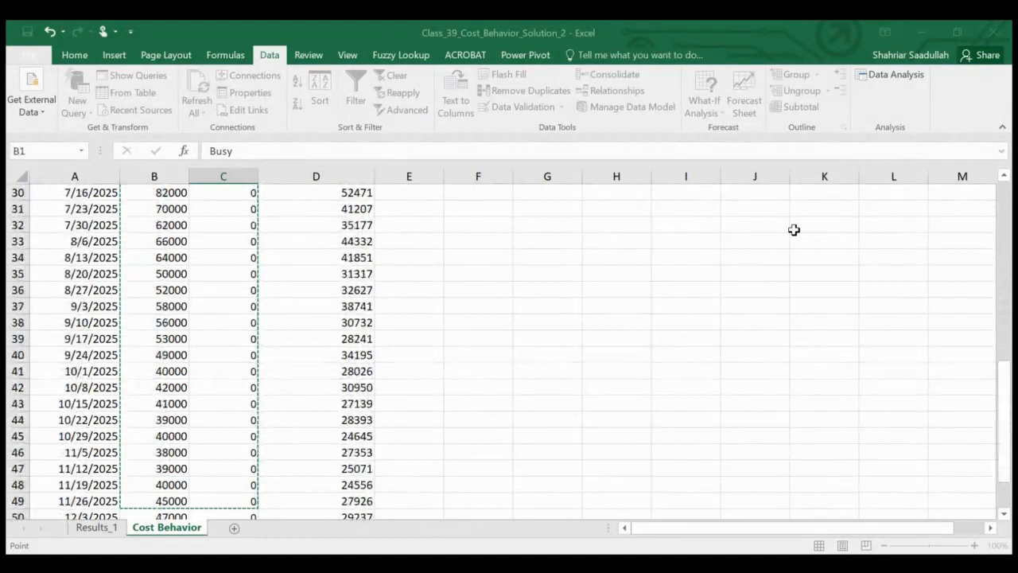
key(shift+Up)
key(shift+Up)
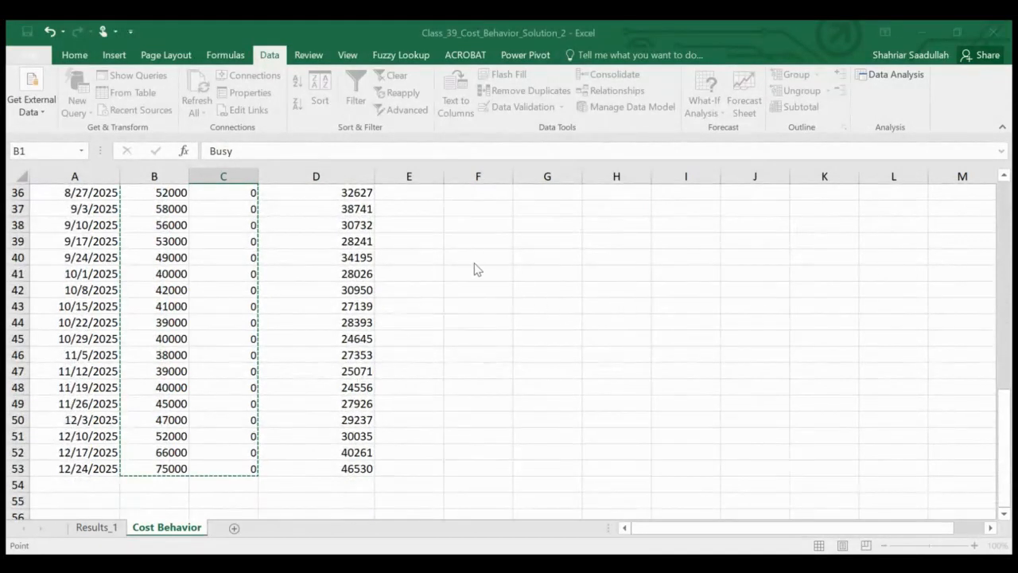
click(751, 187)
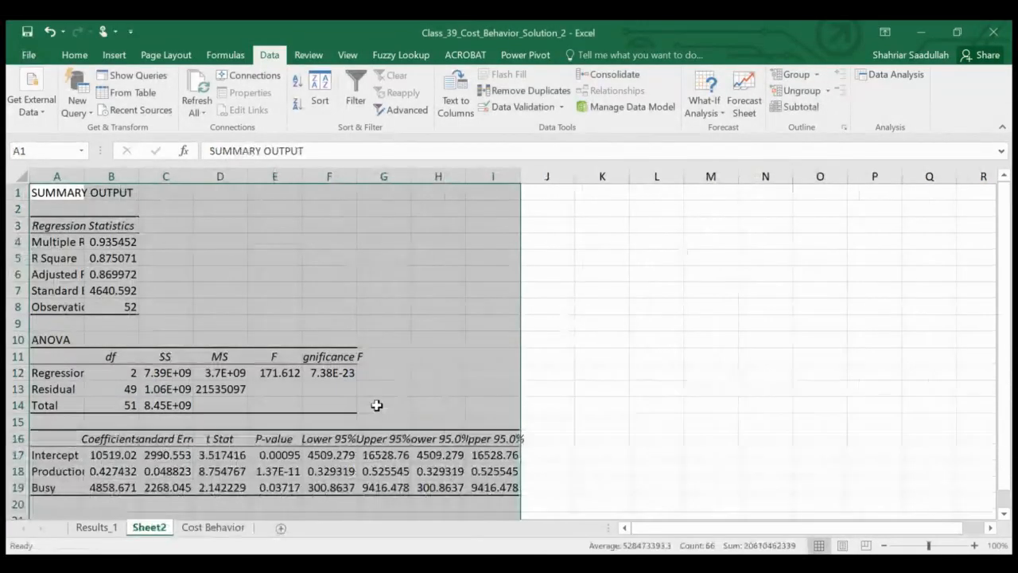
Step: Autofit the widths of columns A to I on the new regression output sheet
click(72, 175)
drag(73, 175, 524, 176)
double_click(524, 177)
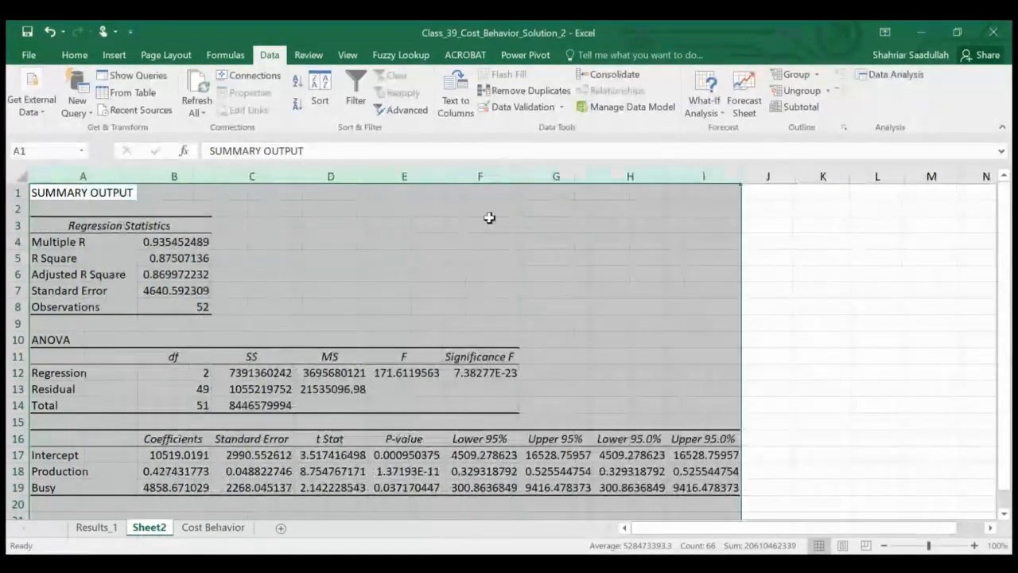
Step: Rename the new regression output sheet, Sheet2, as Resutls_2
double_click(148, 527)
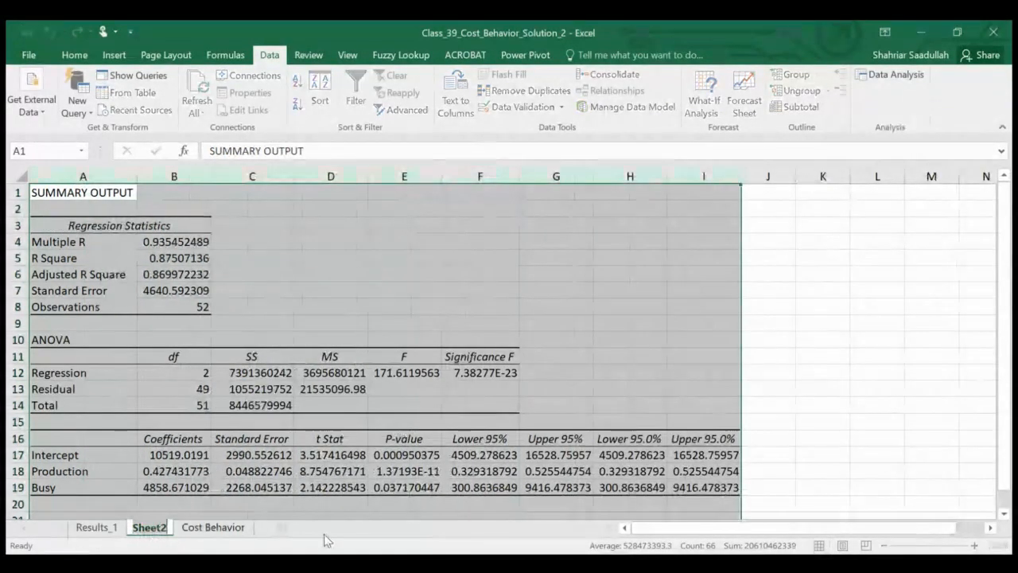
click(652, 251)
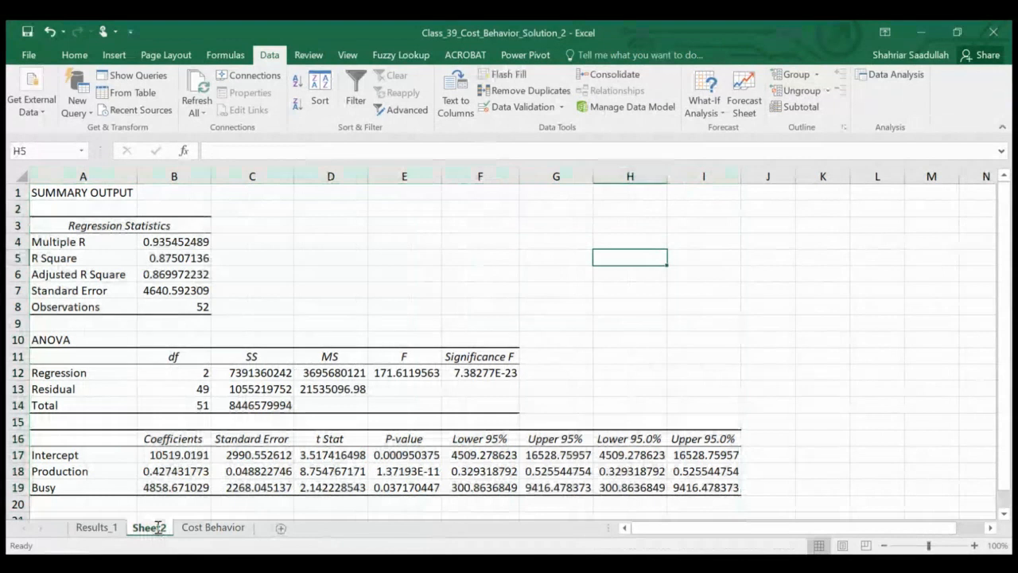
text(Results)
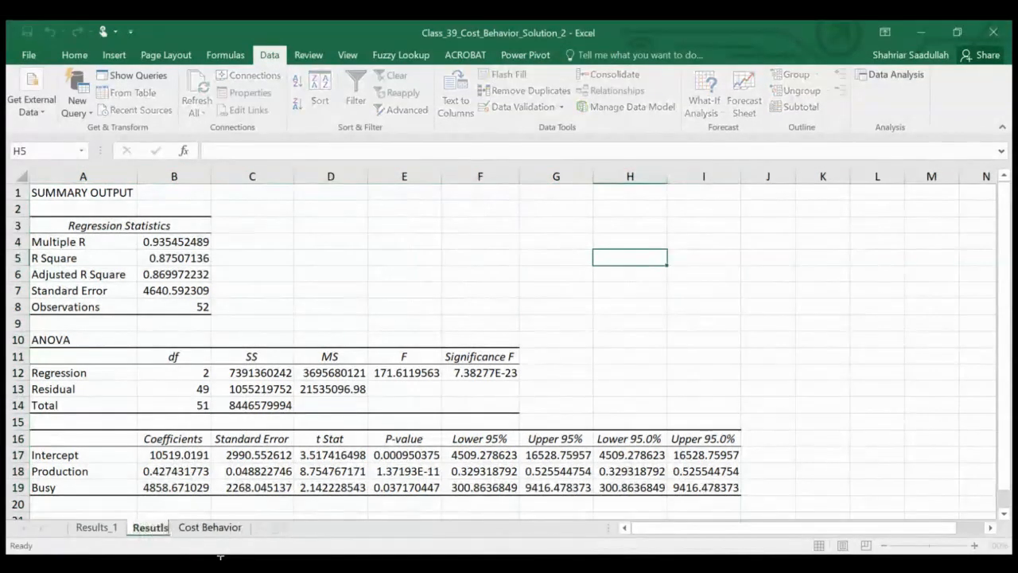
text(_2)
key(Return)
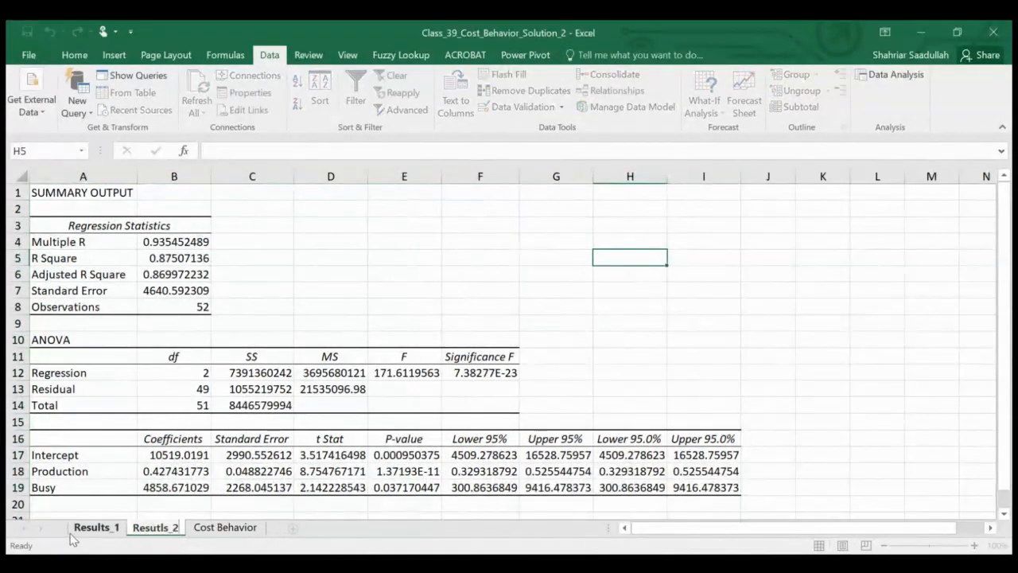
Step: Format the Significance F value in F12 as a number with four decimals, and fill it and the Adjusted R Square value with yellow
click(477, 374)
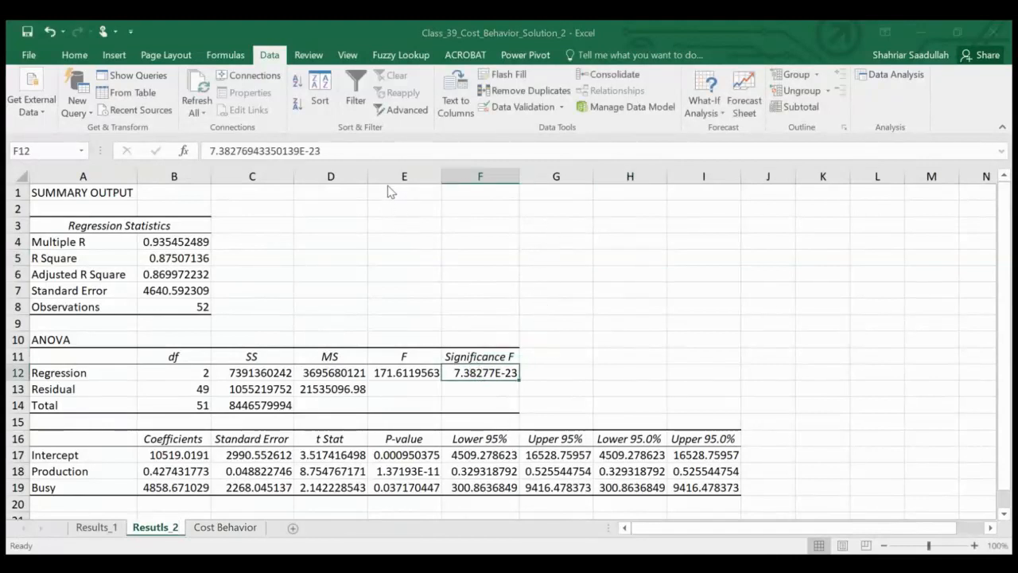
click(622, 471)
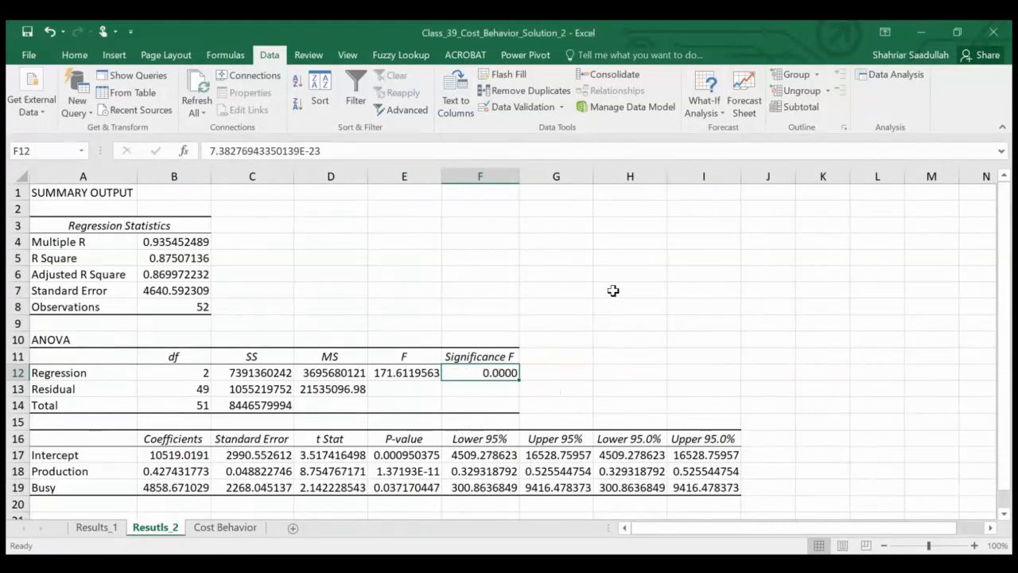
click(75, 54)
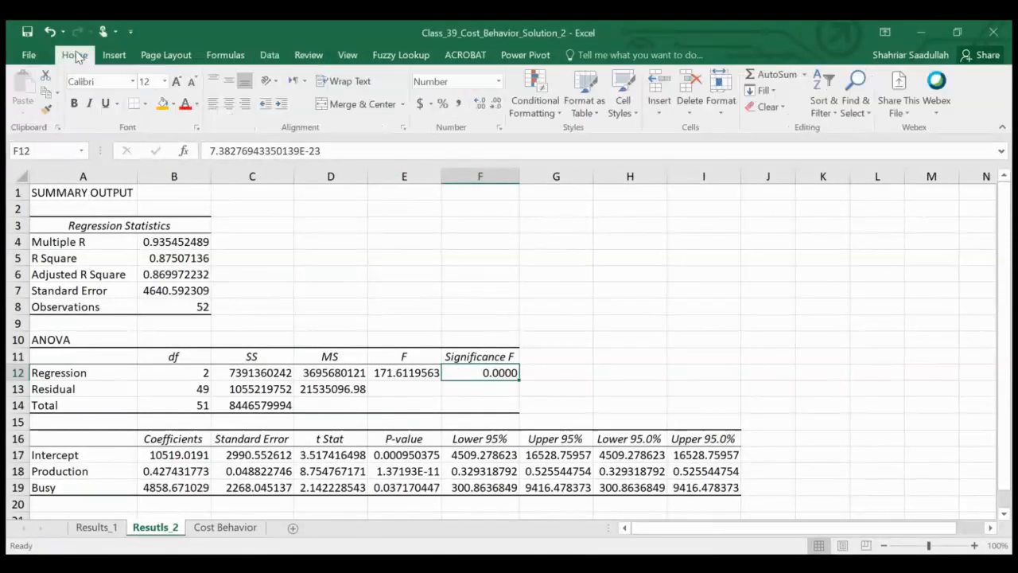
click(163, 104)
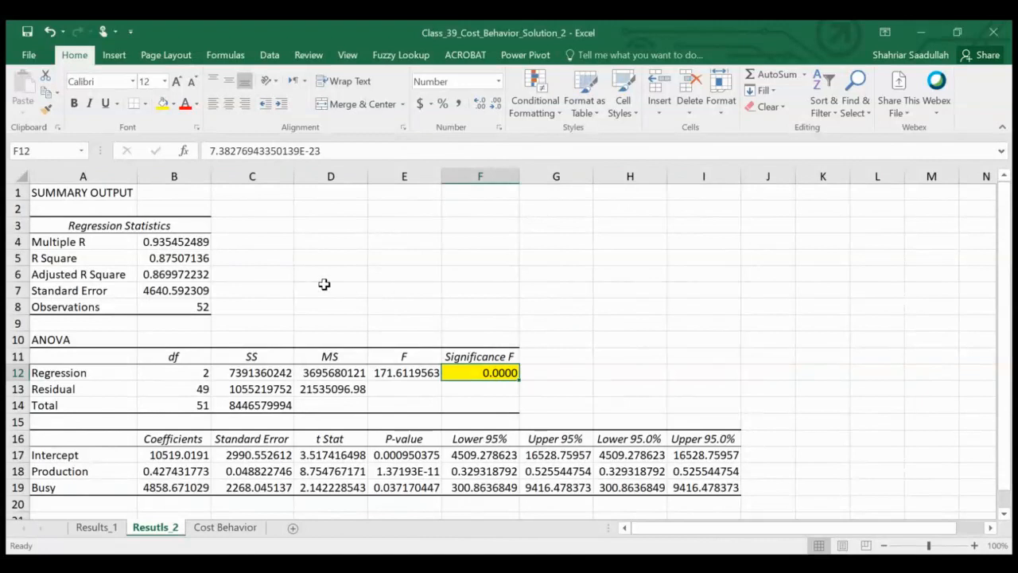
click(181, 275)
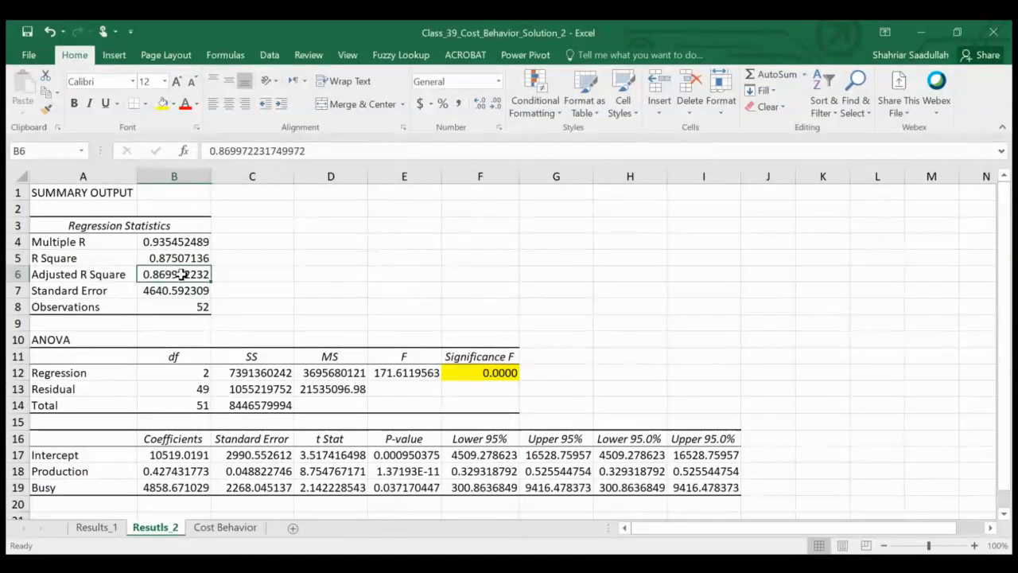
click(163, 104)
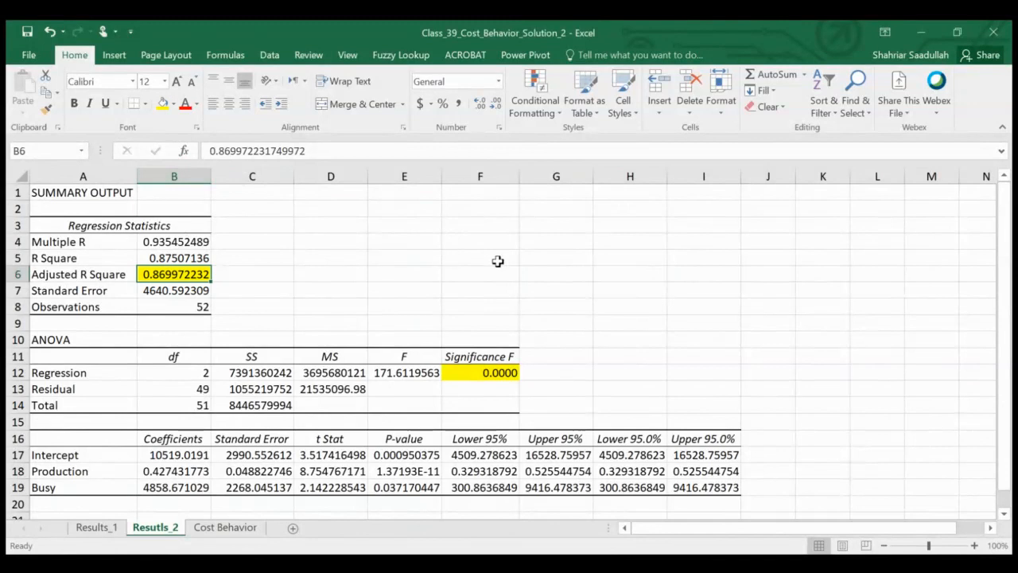
Step: Fill the t Stat and P-value cells of the Busy row, D19:E19, with yellow
drag(1009, 468, 1009, 493)
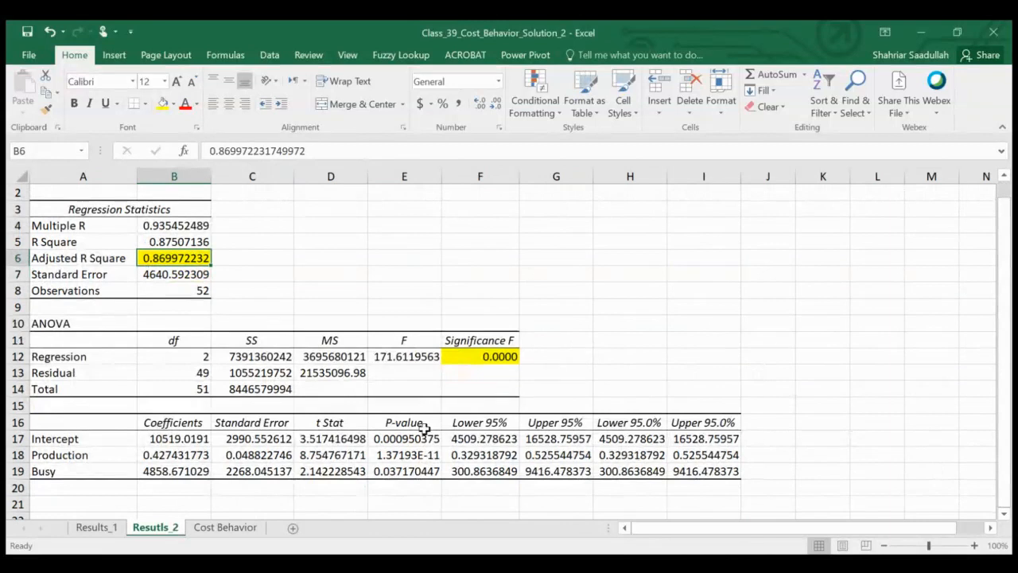
click(330, 470)
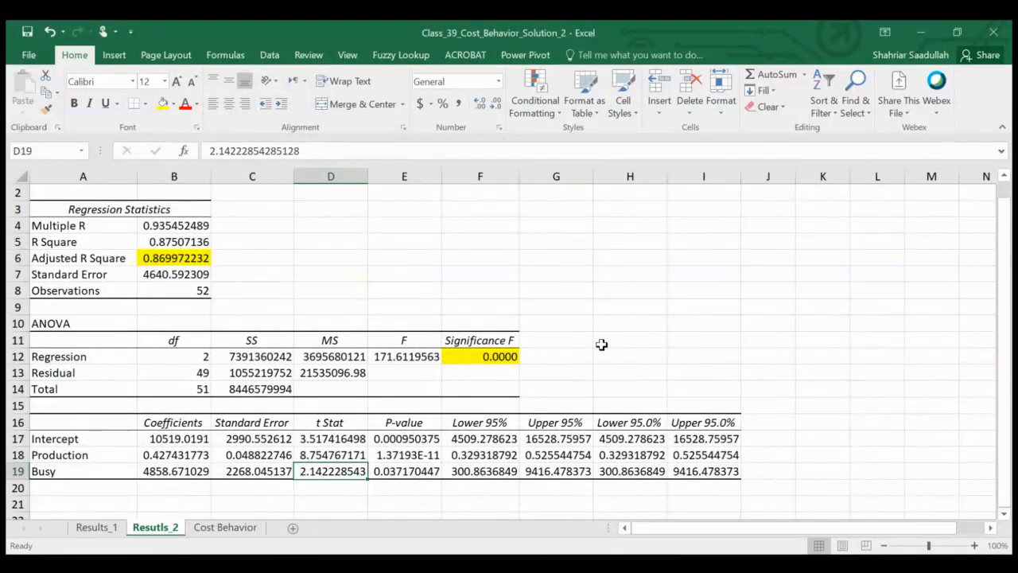
key(shift+Right)
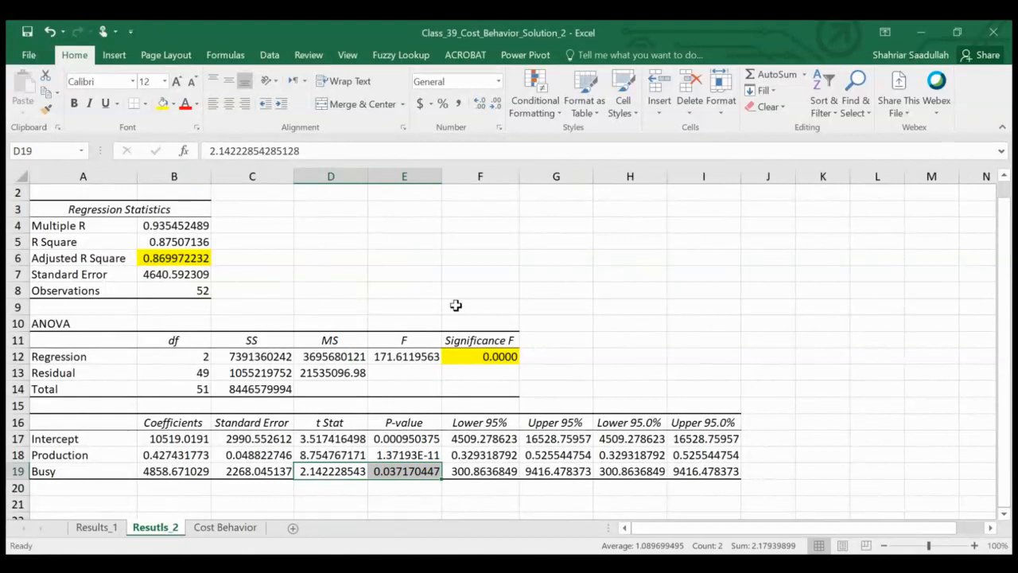
click(162, 103)
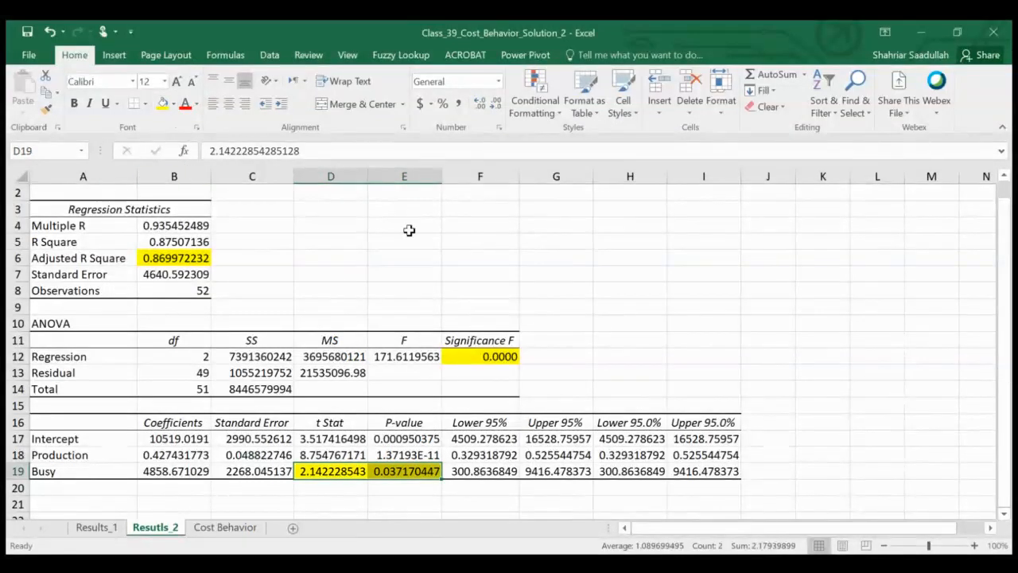
click(808, 326)
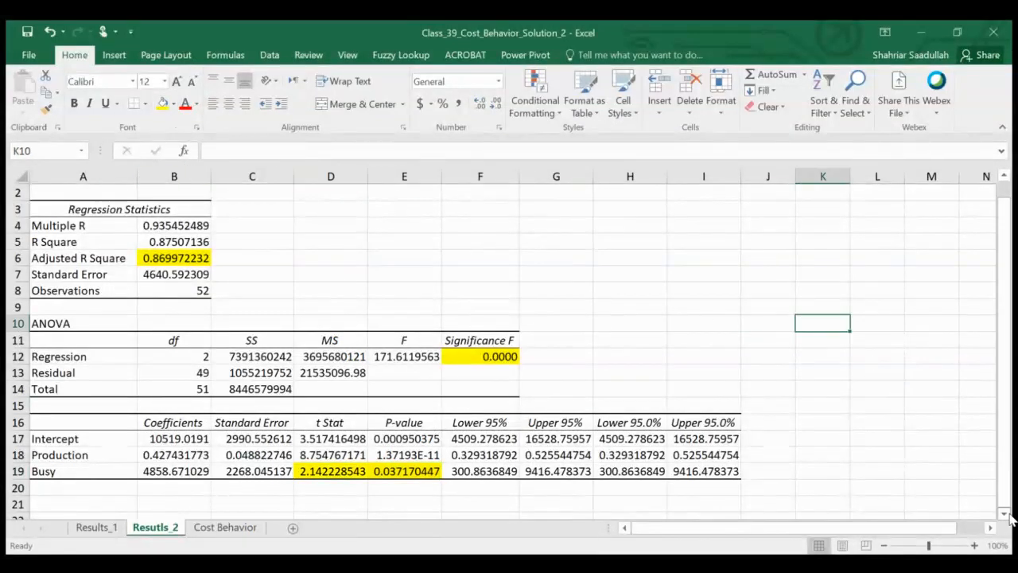
Step: Fill the Busy label and its coefficient, A19:B19, with green
scroll(1005, 518, down, 1)
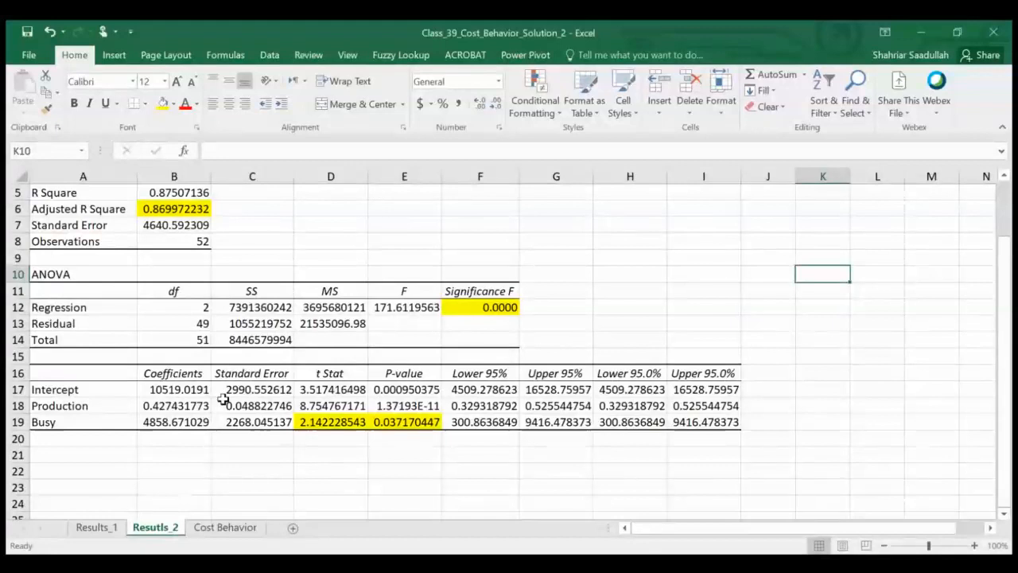
click(71, 423)
key(shift+Right)
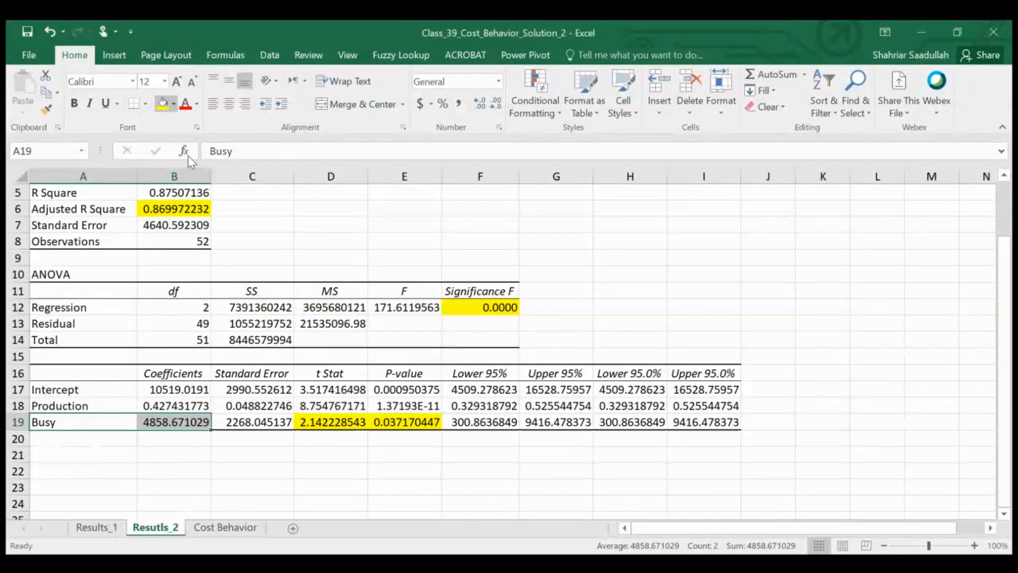
click(162, 103)
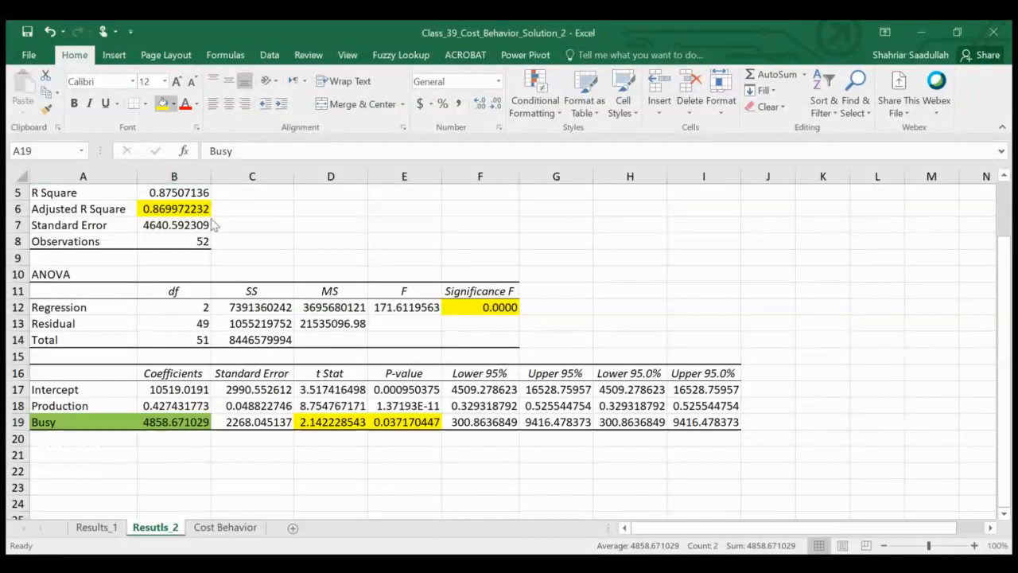
Step: Enter the note "Extra Cost during Busy Season = $4,858.67" in cell A21 below the coefficients table
click(97, 450)
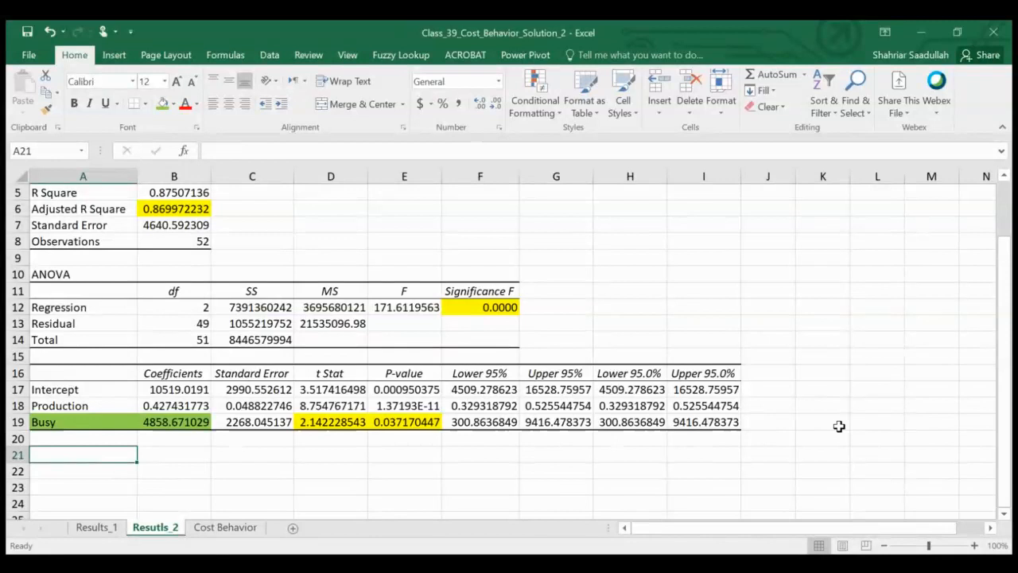
text(Ext)
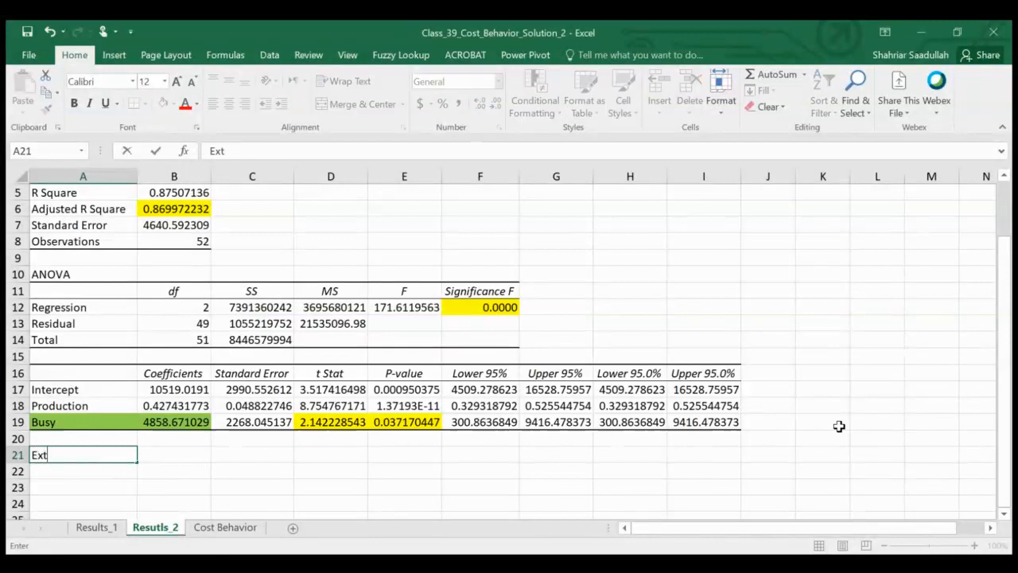
text(ra Cost)
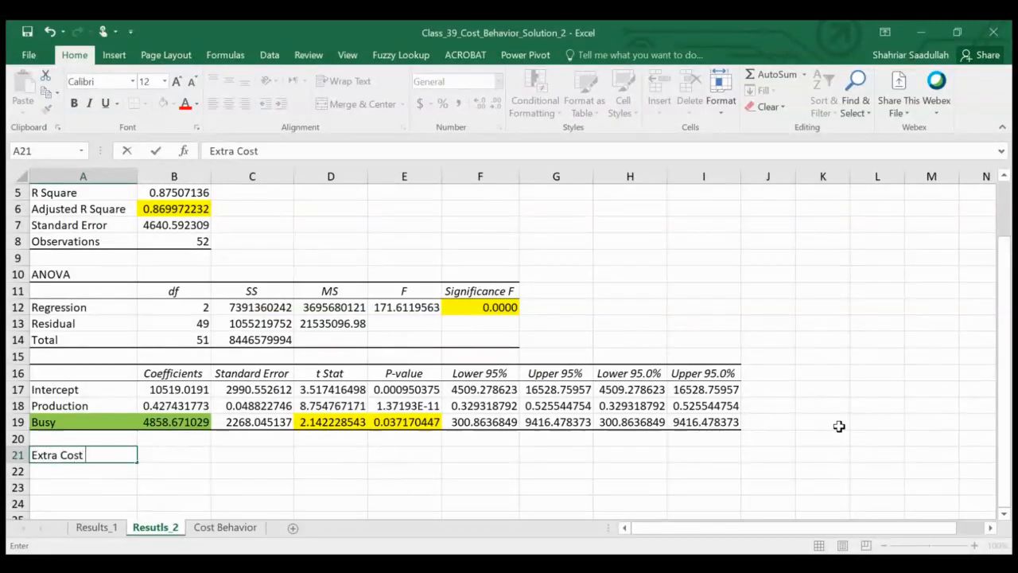
text( during Busy S)
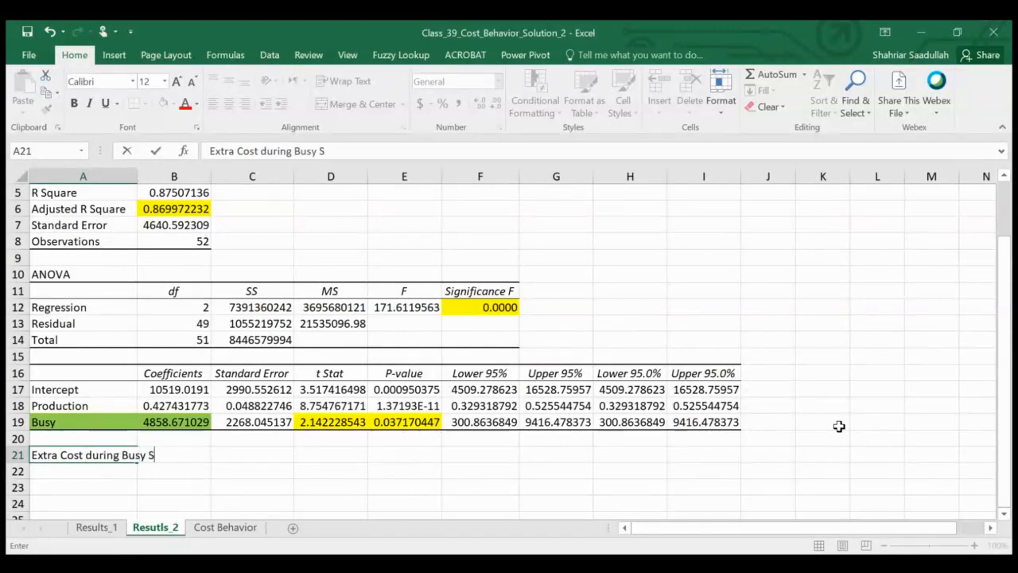
text(eason = $4,)
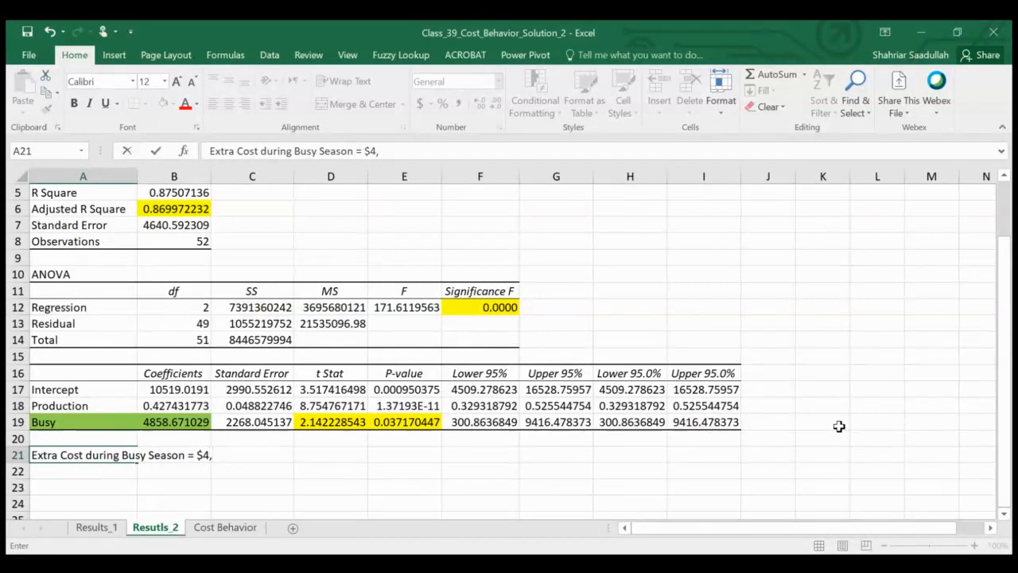
text(858.67)
key(Return)
Step: Fill the busy season extra cost note across A21:C21 with green
key(Up)
key(shift+Right)
key(shift+Right)
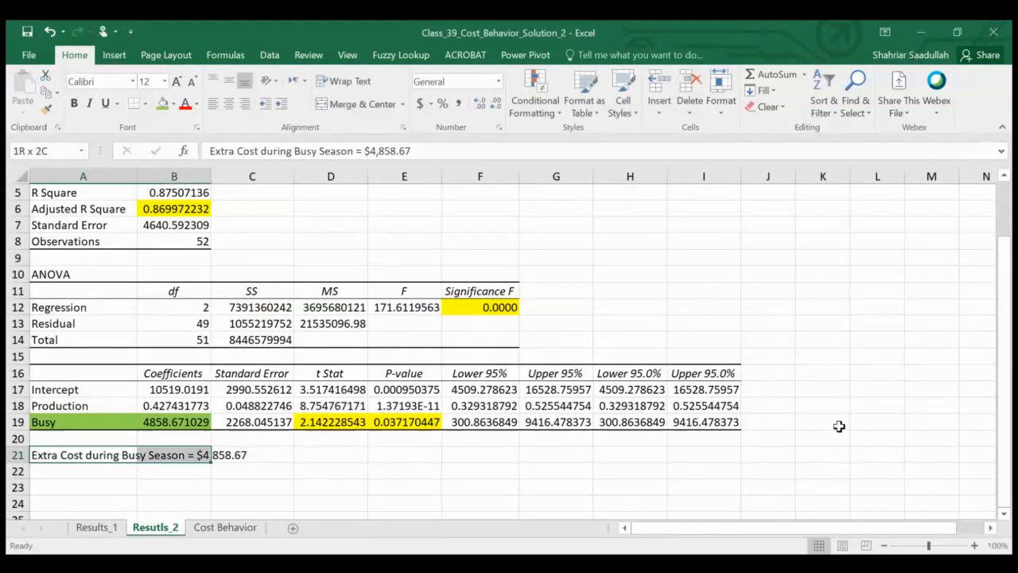
click(162, 105)
click(437, 470)
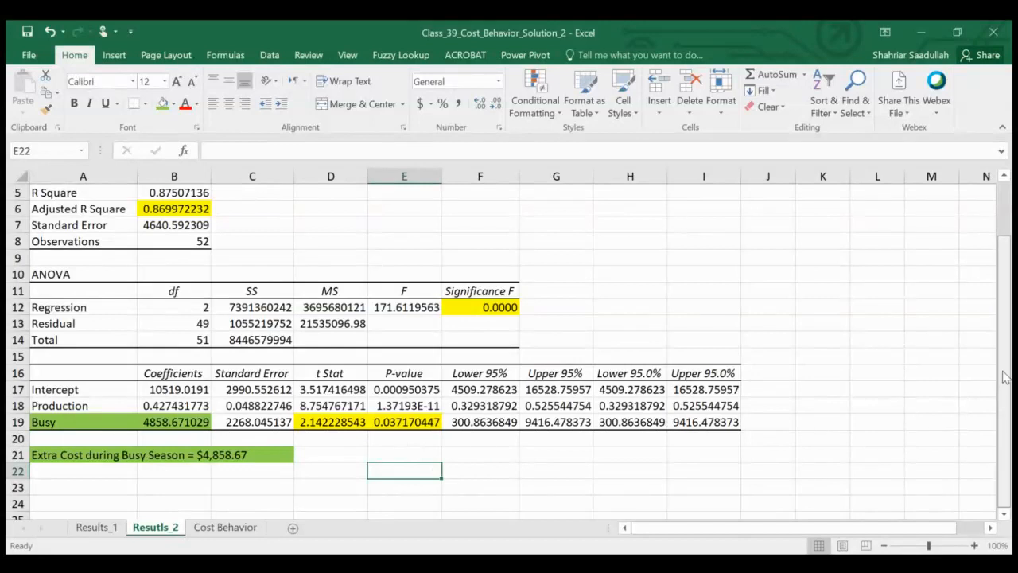
mouse_move(1006, 375)
mouse_down()
mouse_move(1013, 326)
mouse_move(1013, 367)
mouse_up()
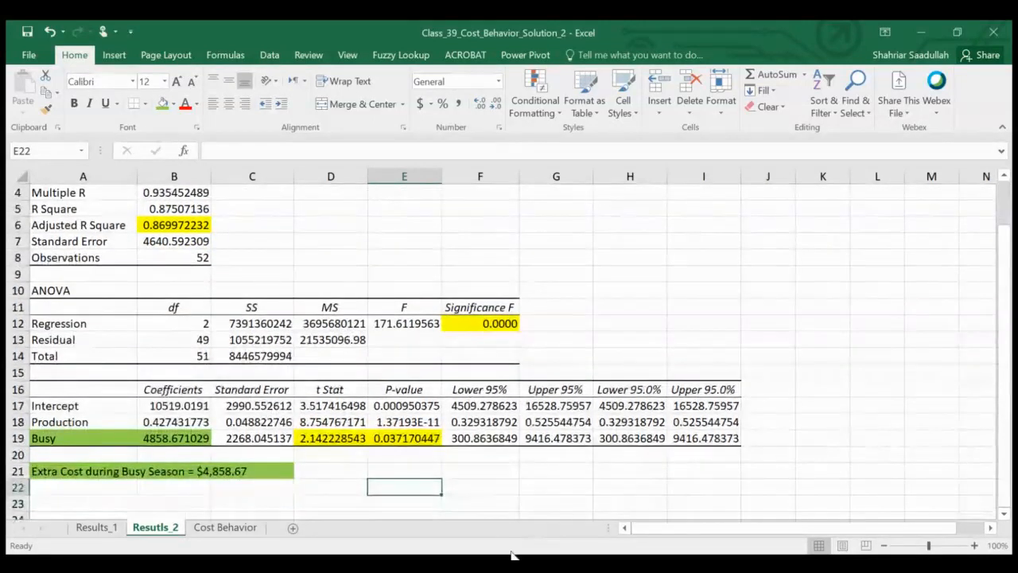
click(402, 526)
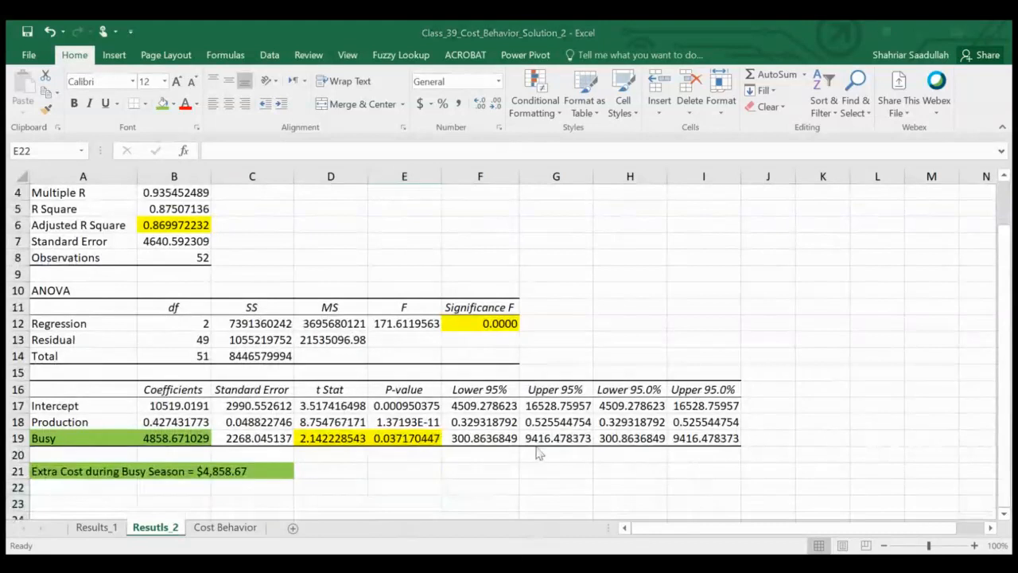